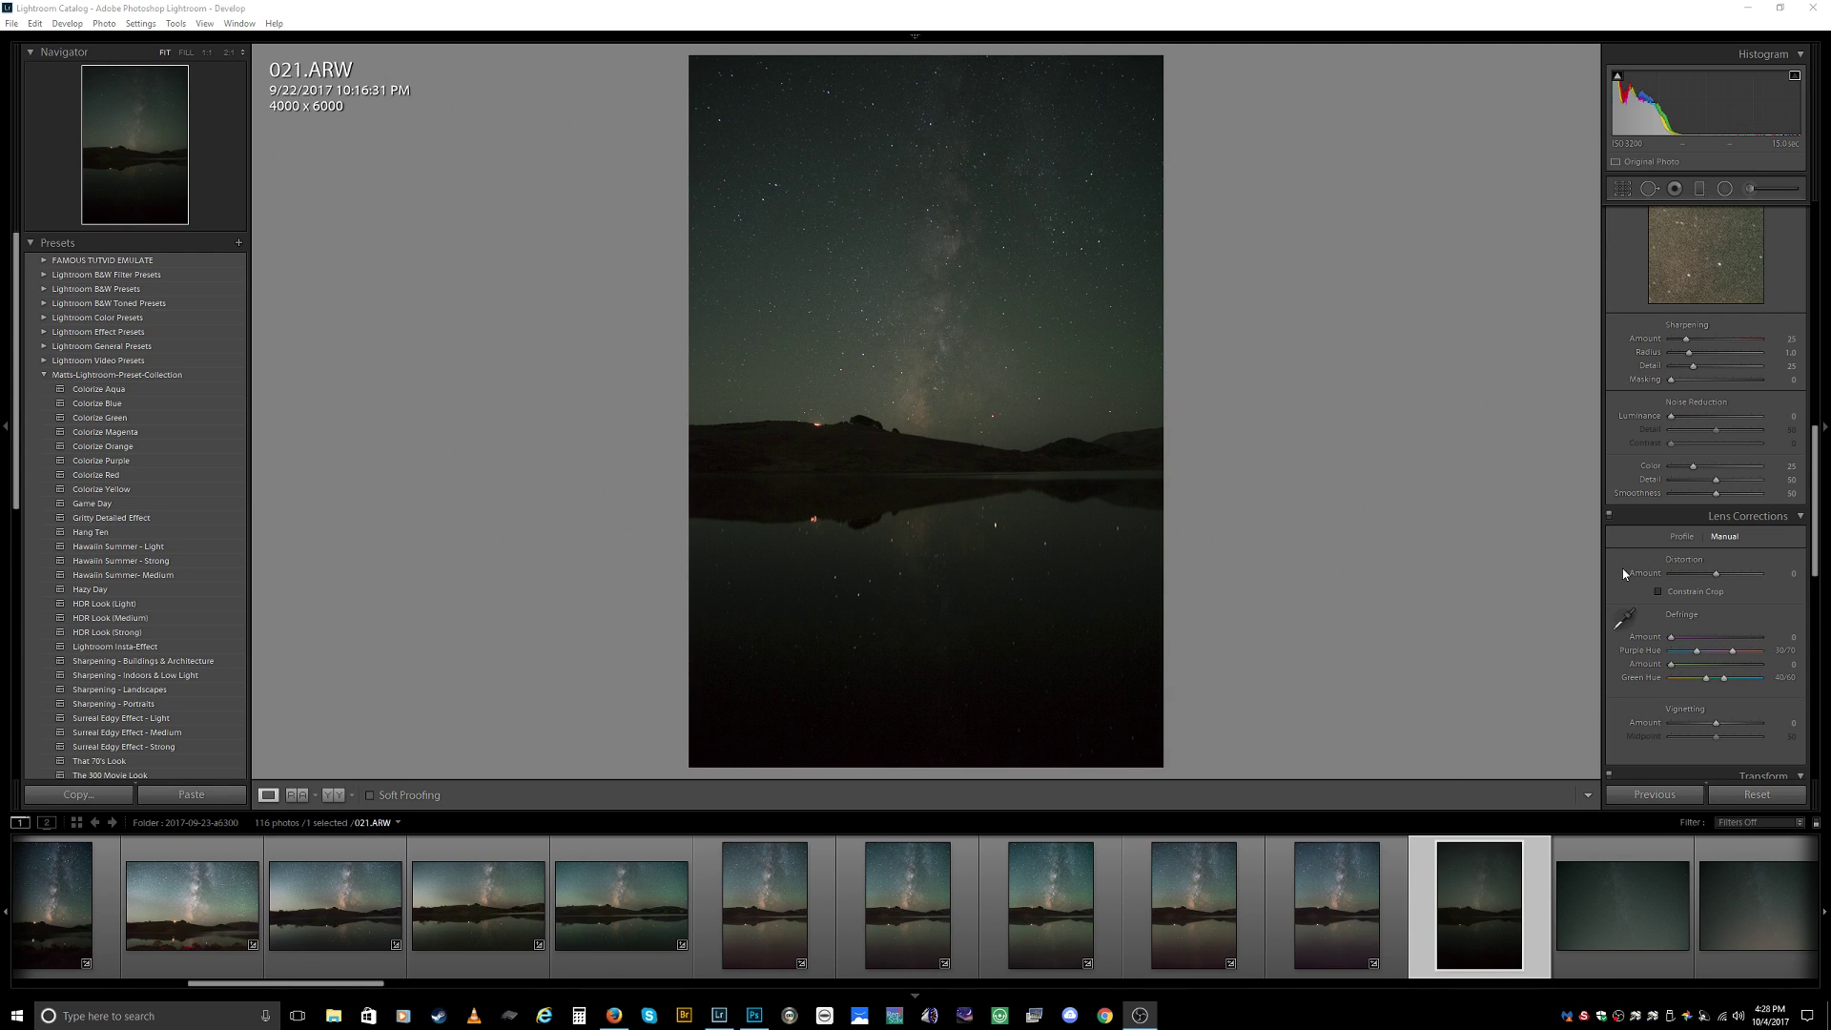
# In Lens Corrections > Profile, enable Remove Chromatic Aberration and Enable Profile Corrections.
pyautogui.scroll(-10, 1625, 574)
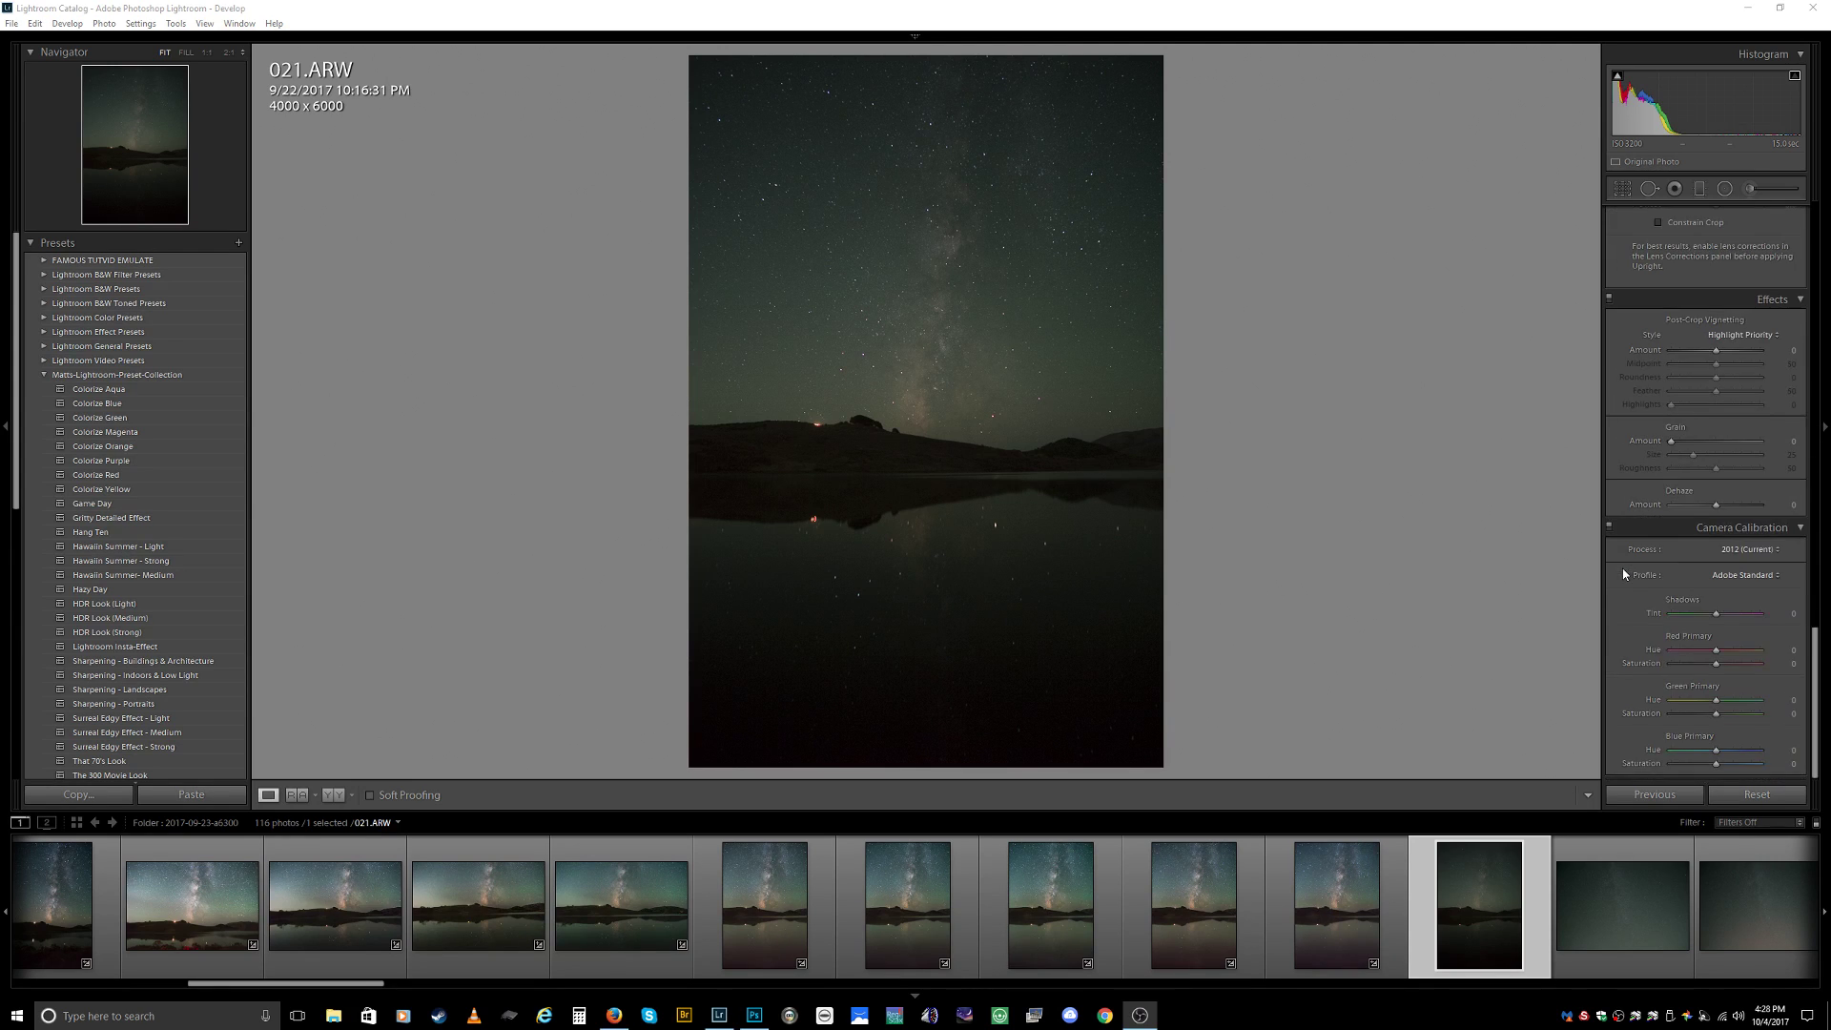
pyautogui.scroll(4, 1655, 601)
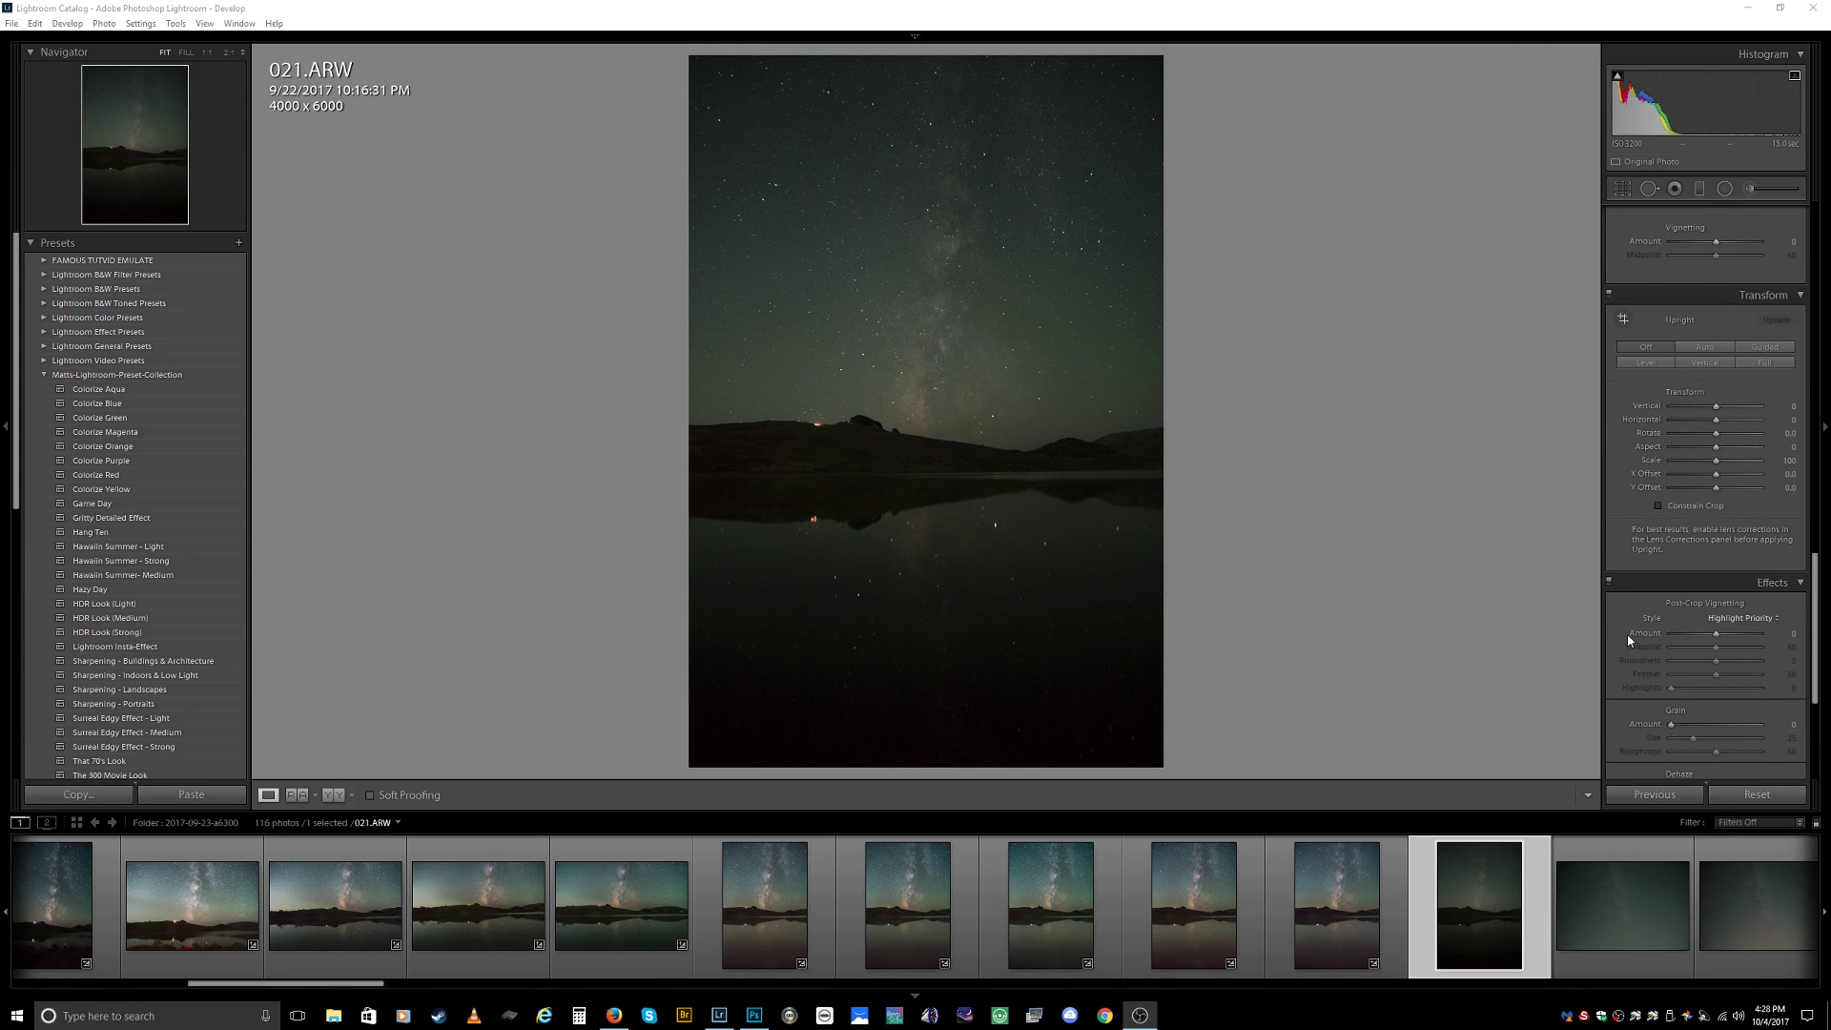
pyautogui.scroll(5, 1629, 640)
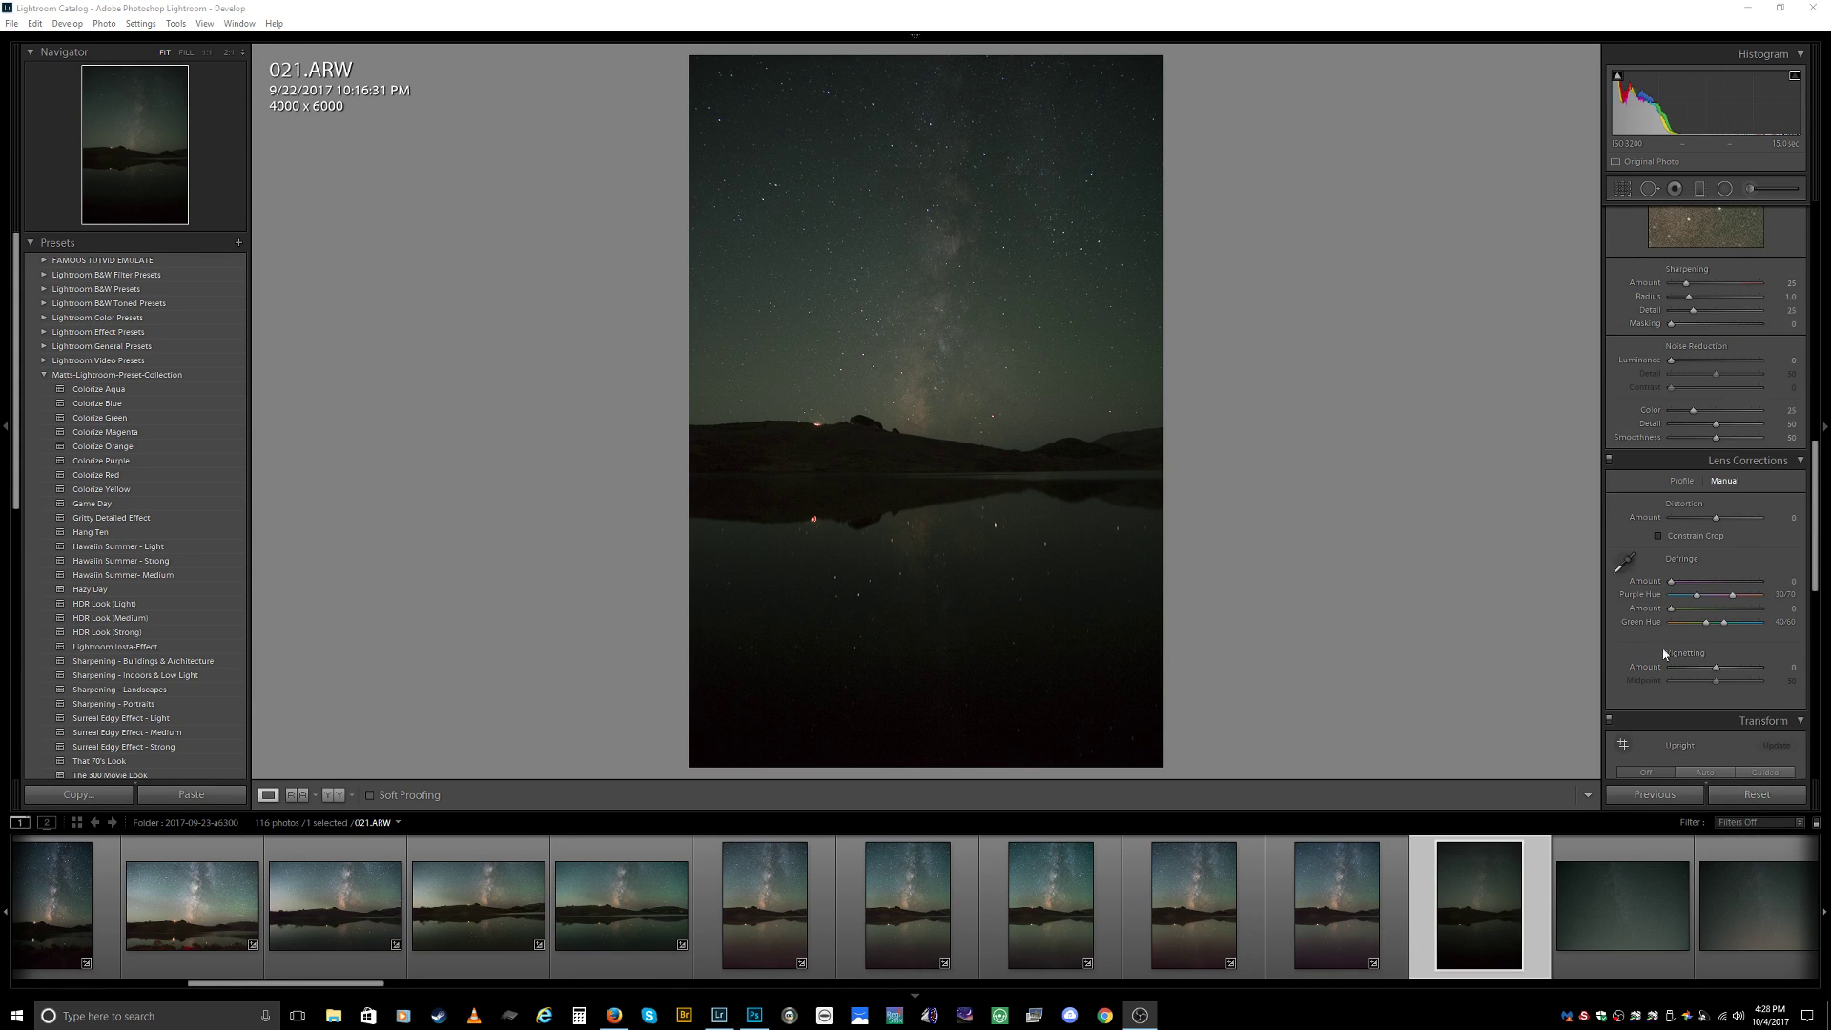
pyautogui.click(1680, 482)
pyautogui.click(1618, 501)
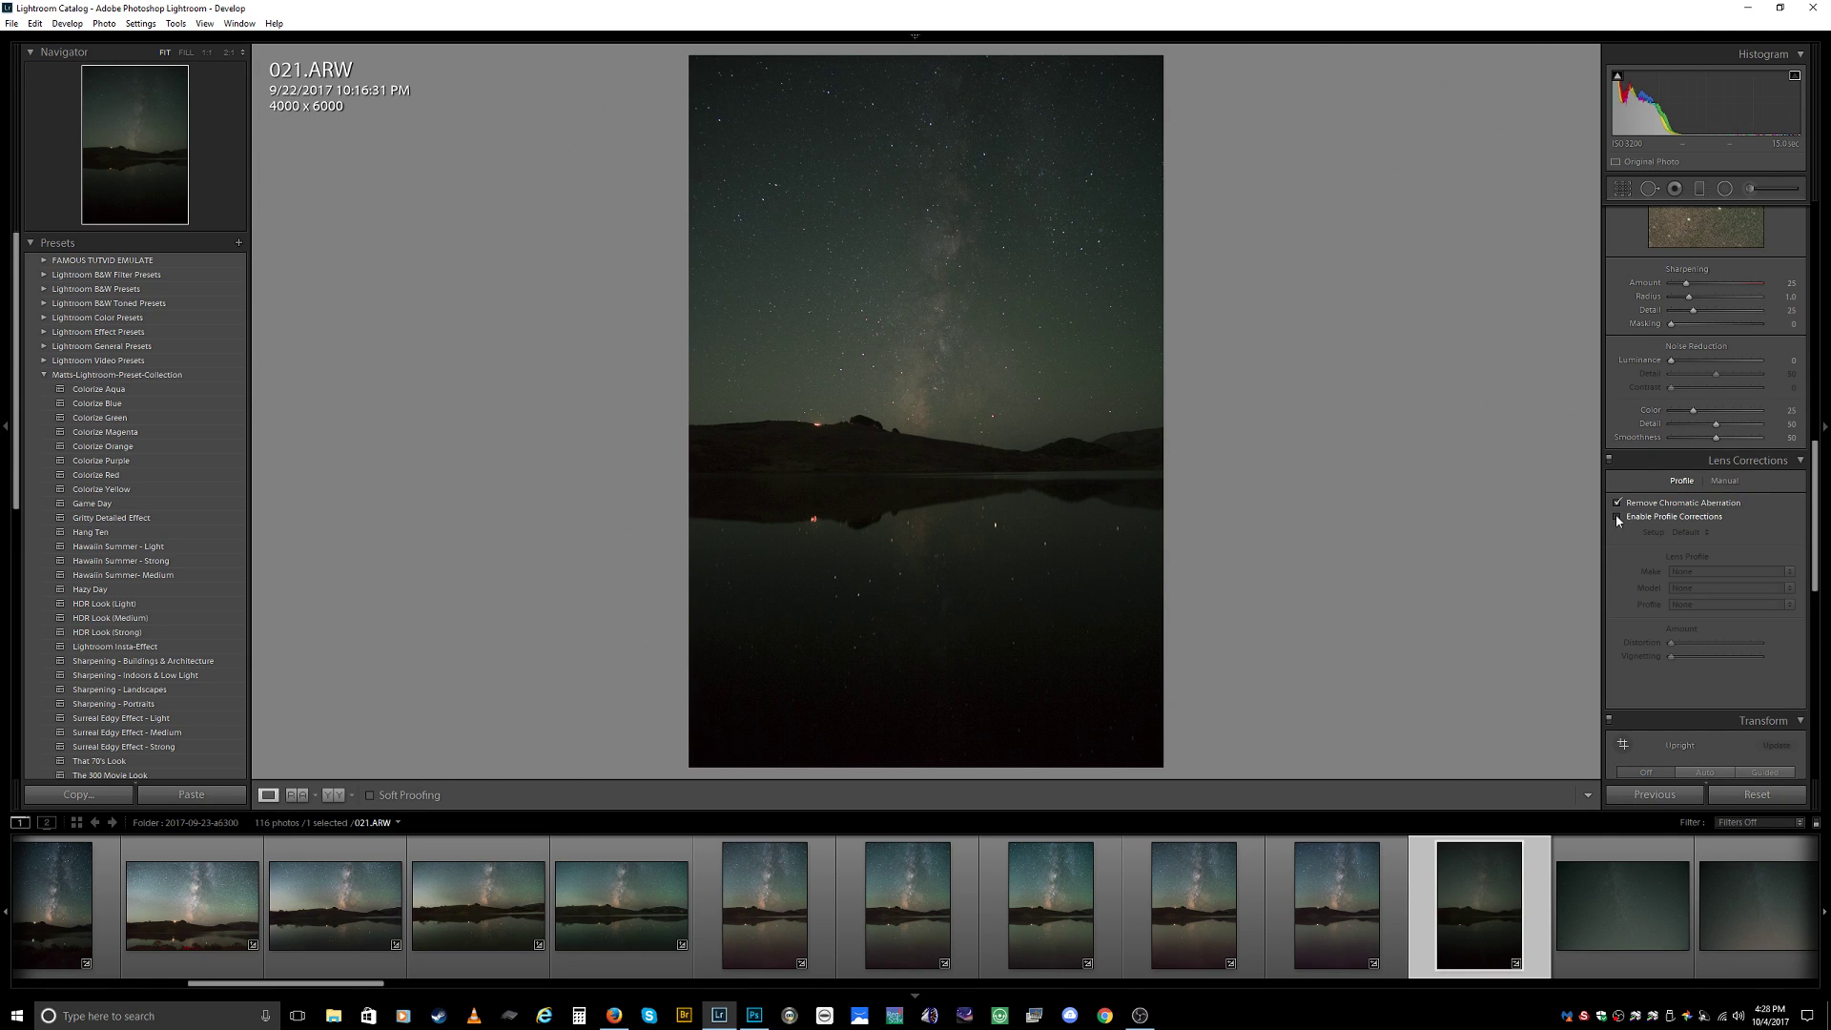
pyautogui.click(1617, 517)
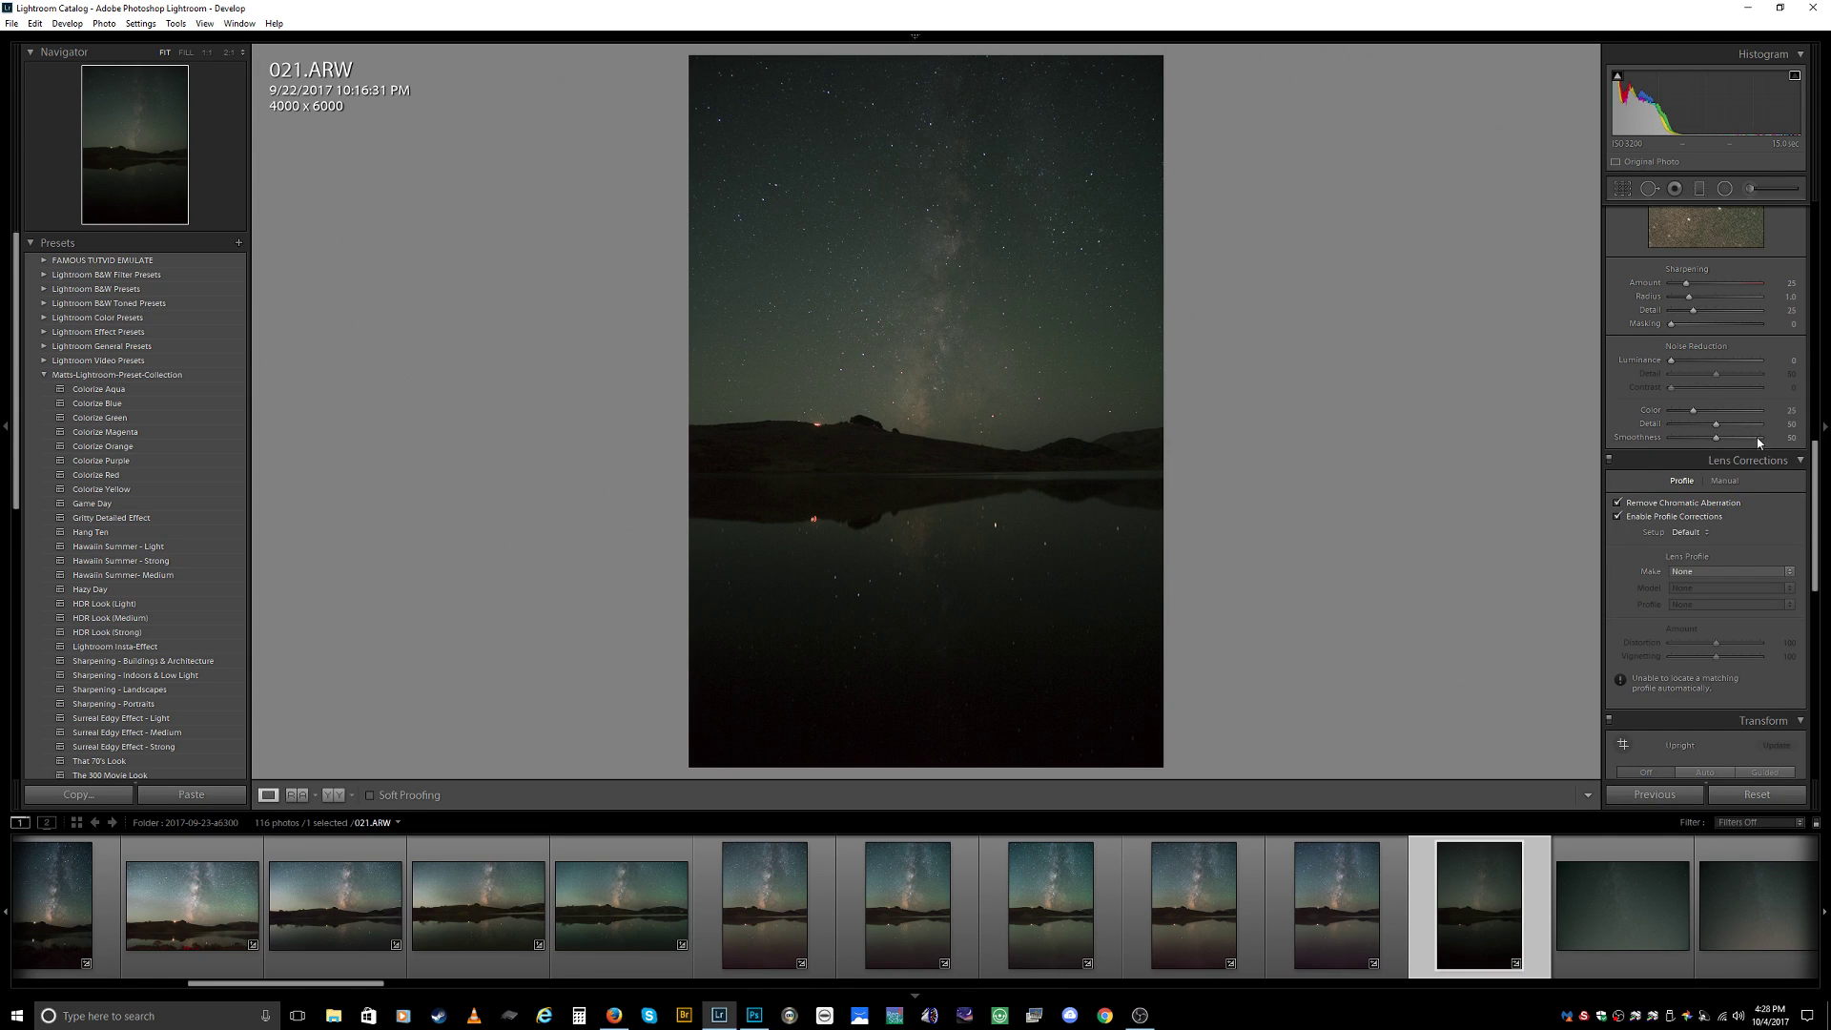
# Select the Rokinon 12mm f/2 NCS CS lens profile with the SONY E variant.
pyautogui.click(1675, 572)
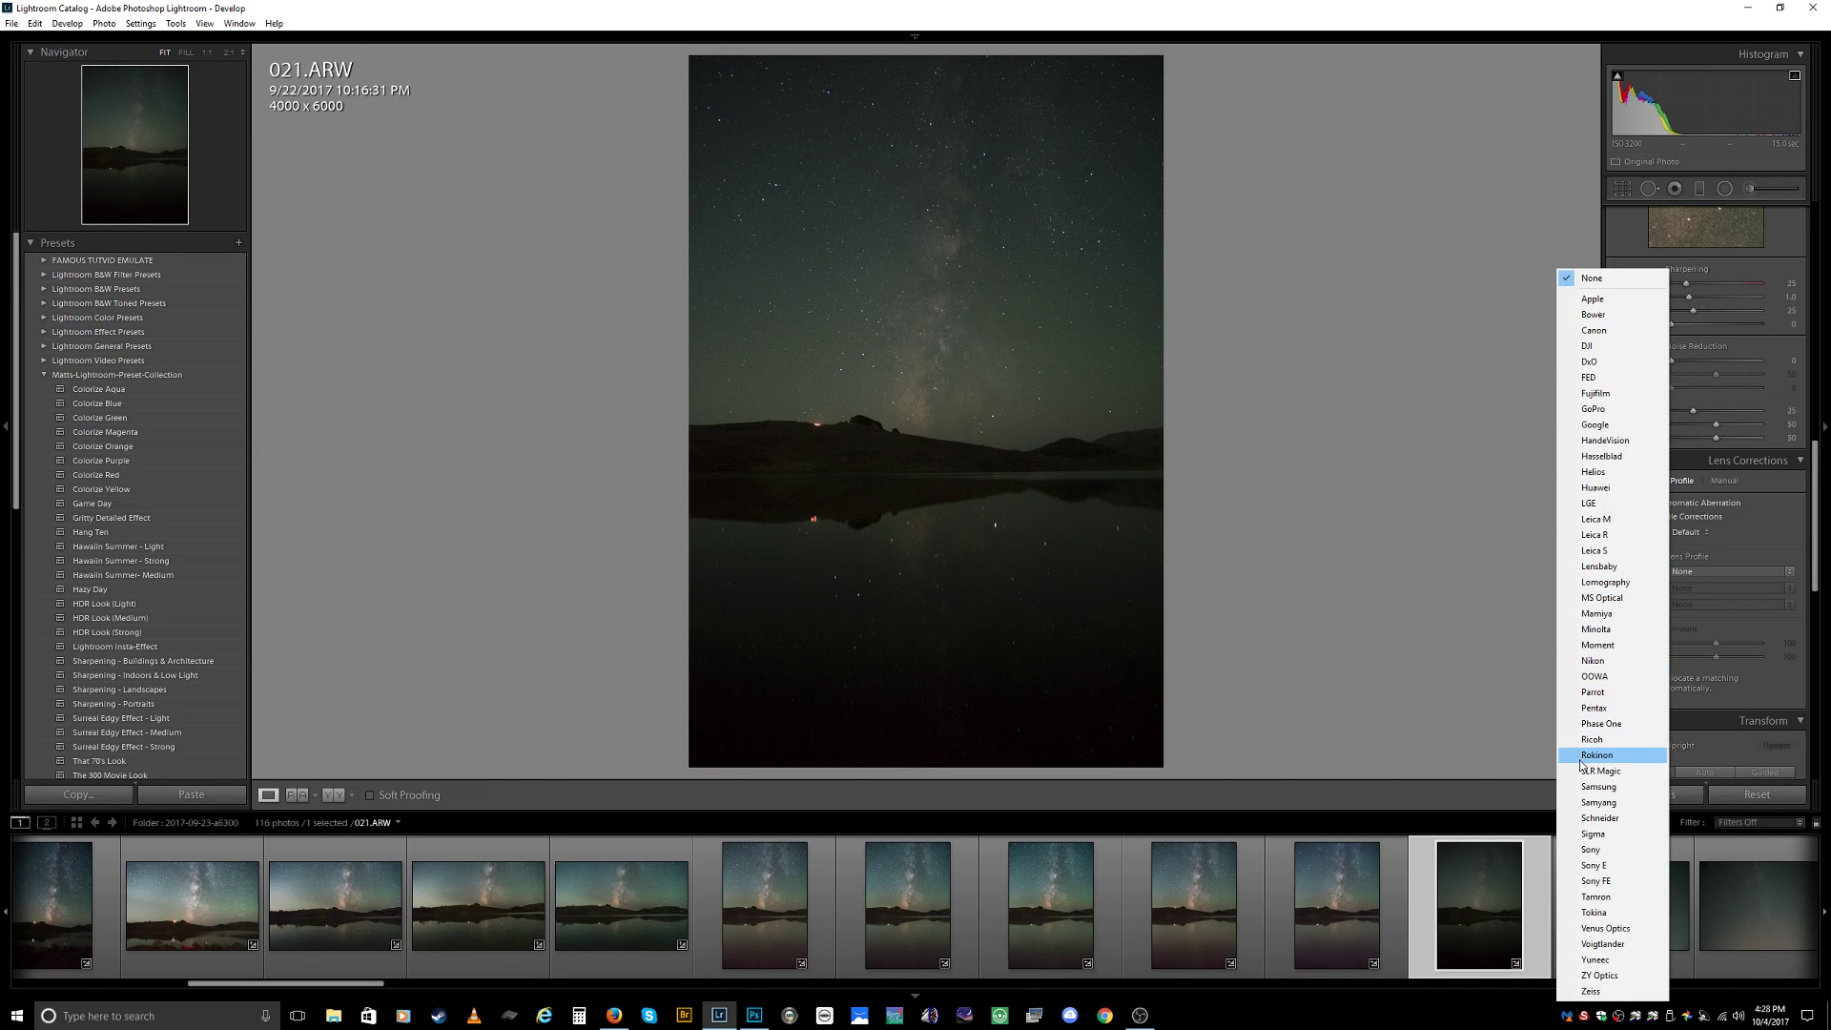
pyautogui.click(1583, 756)
pyautogui.click(1702, 588)
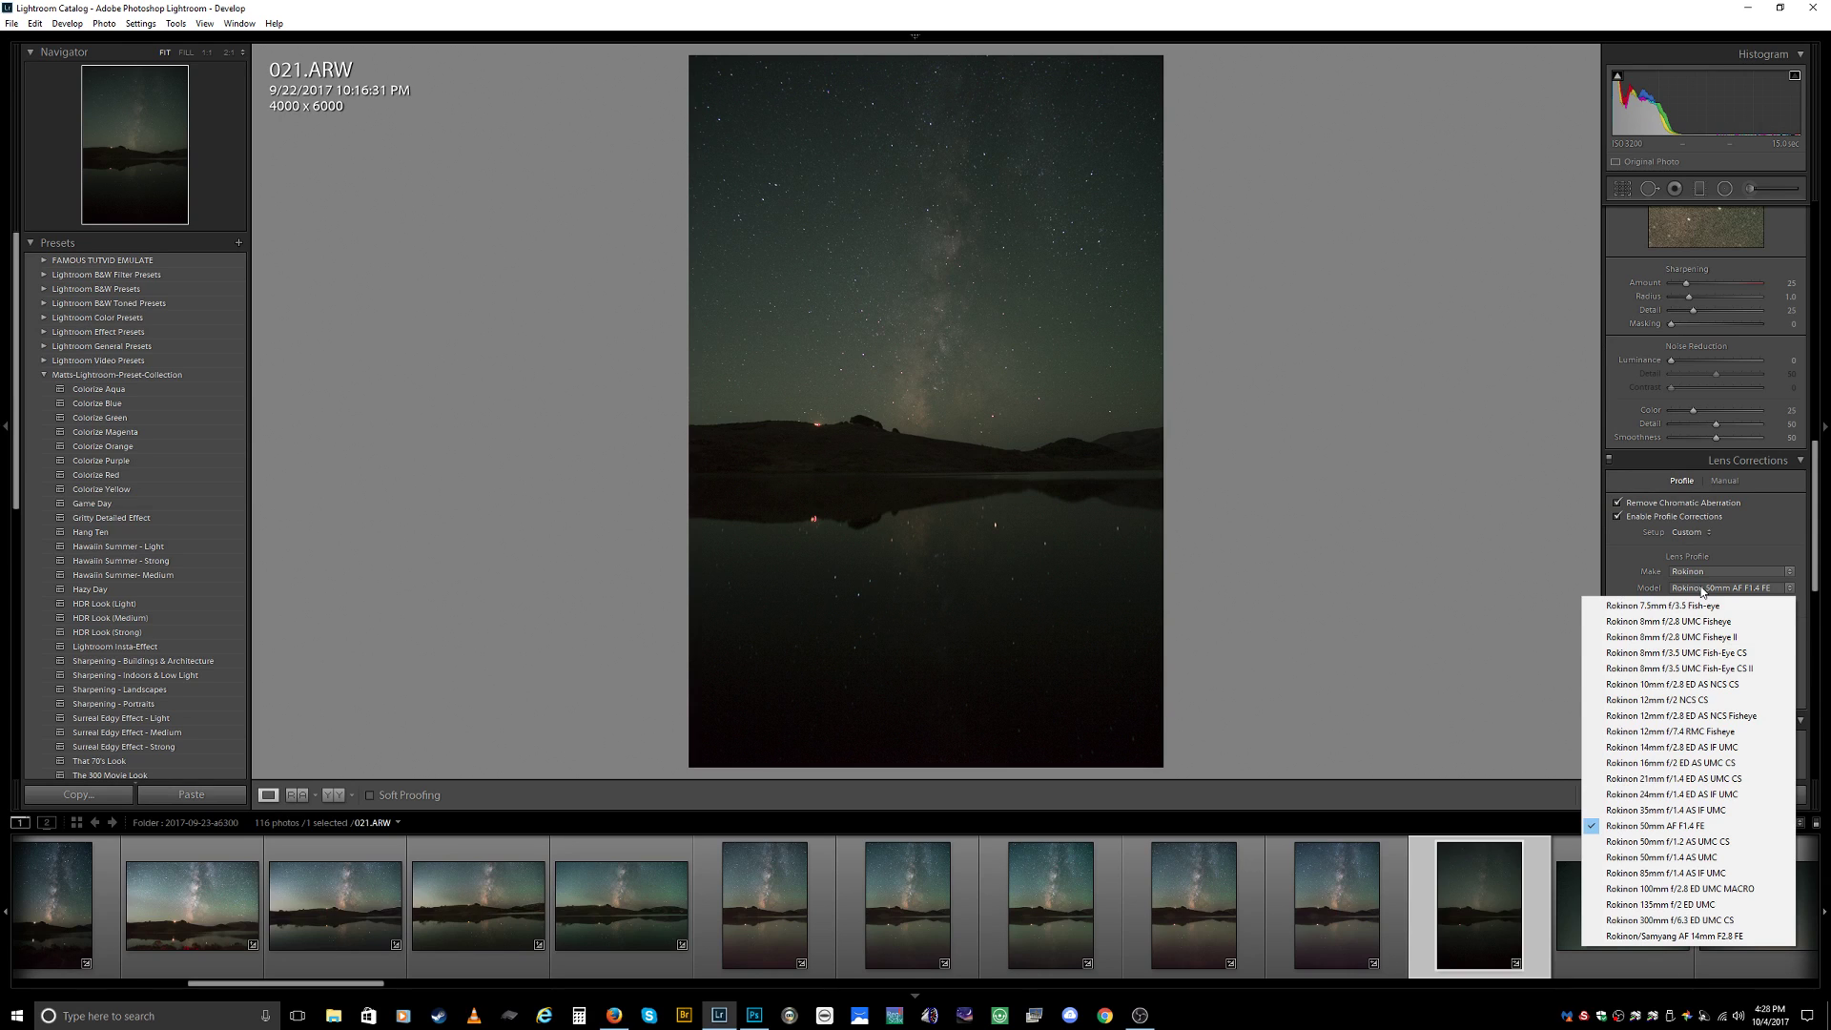
pyautogui.click(1638, 703)
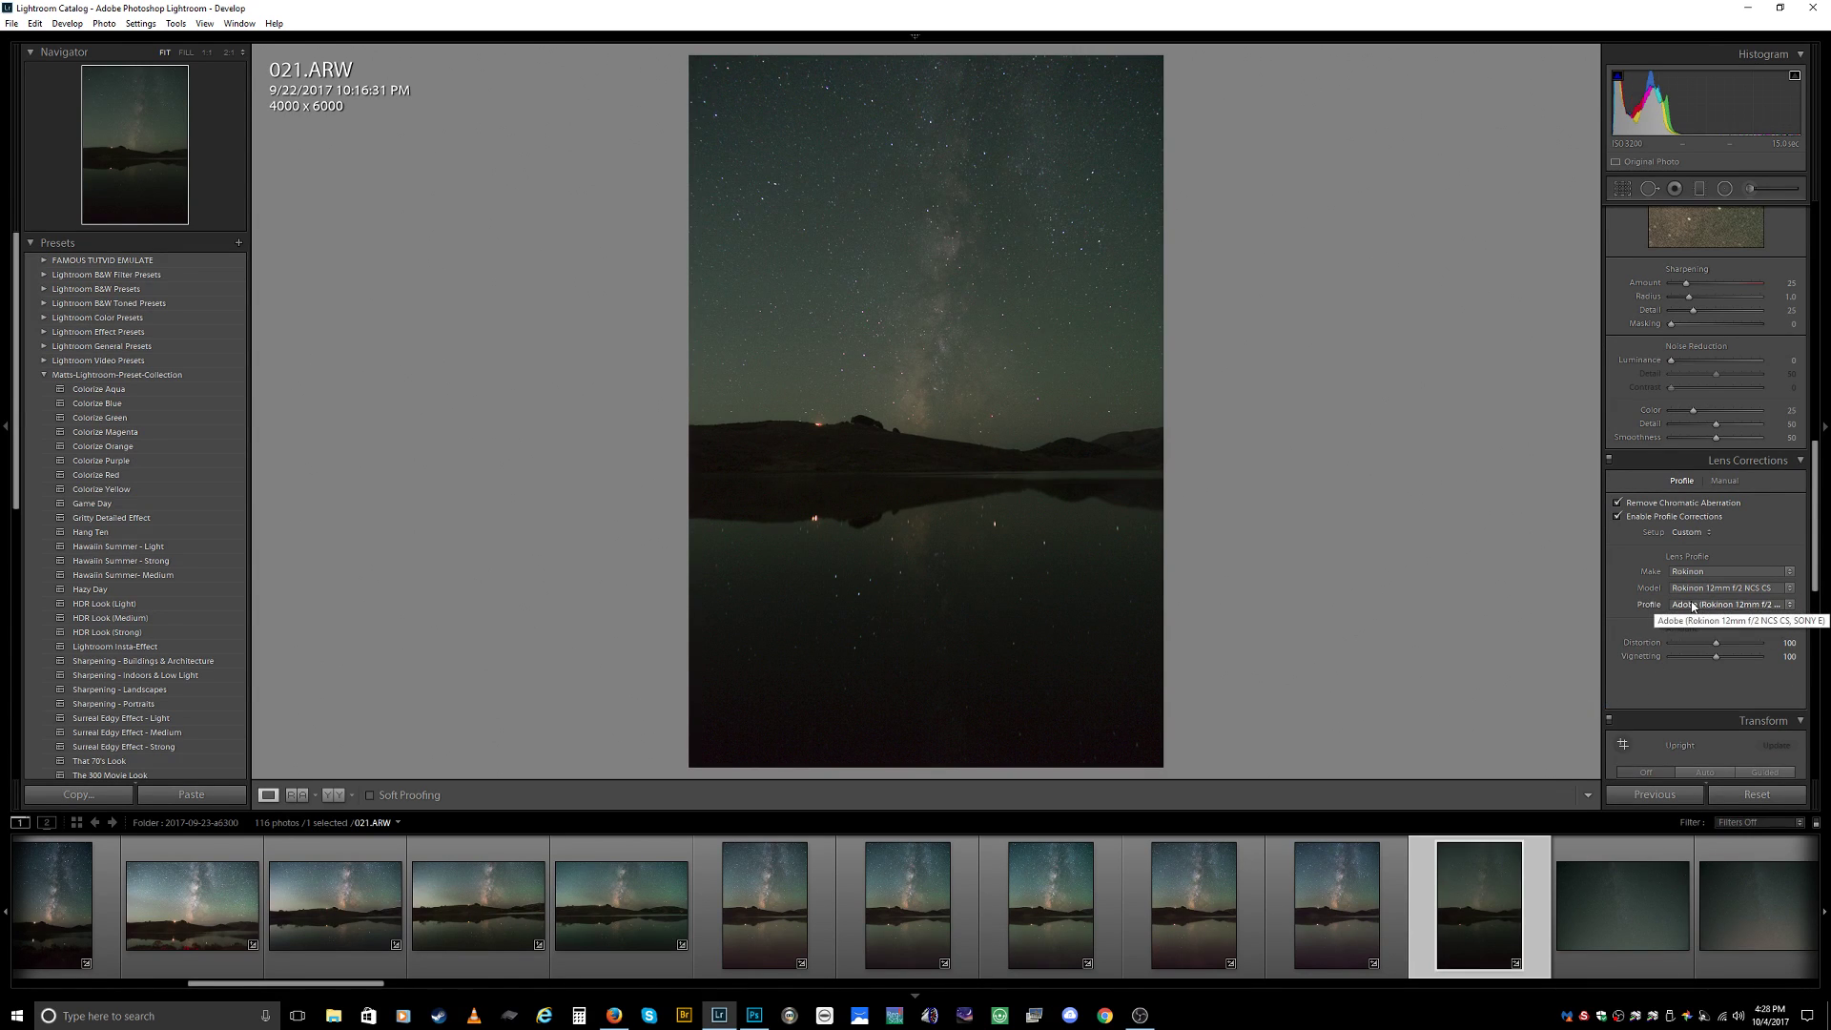
pyautogui.click(1693, 605)
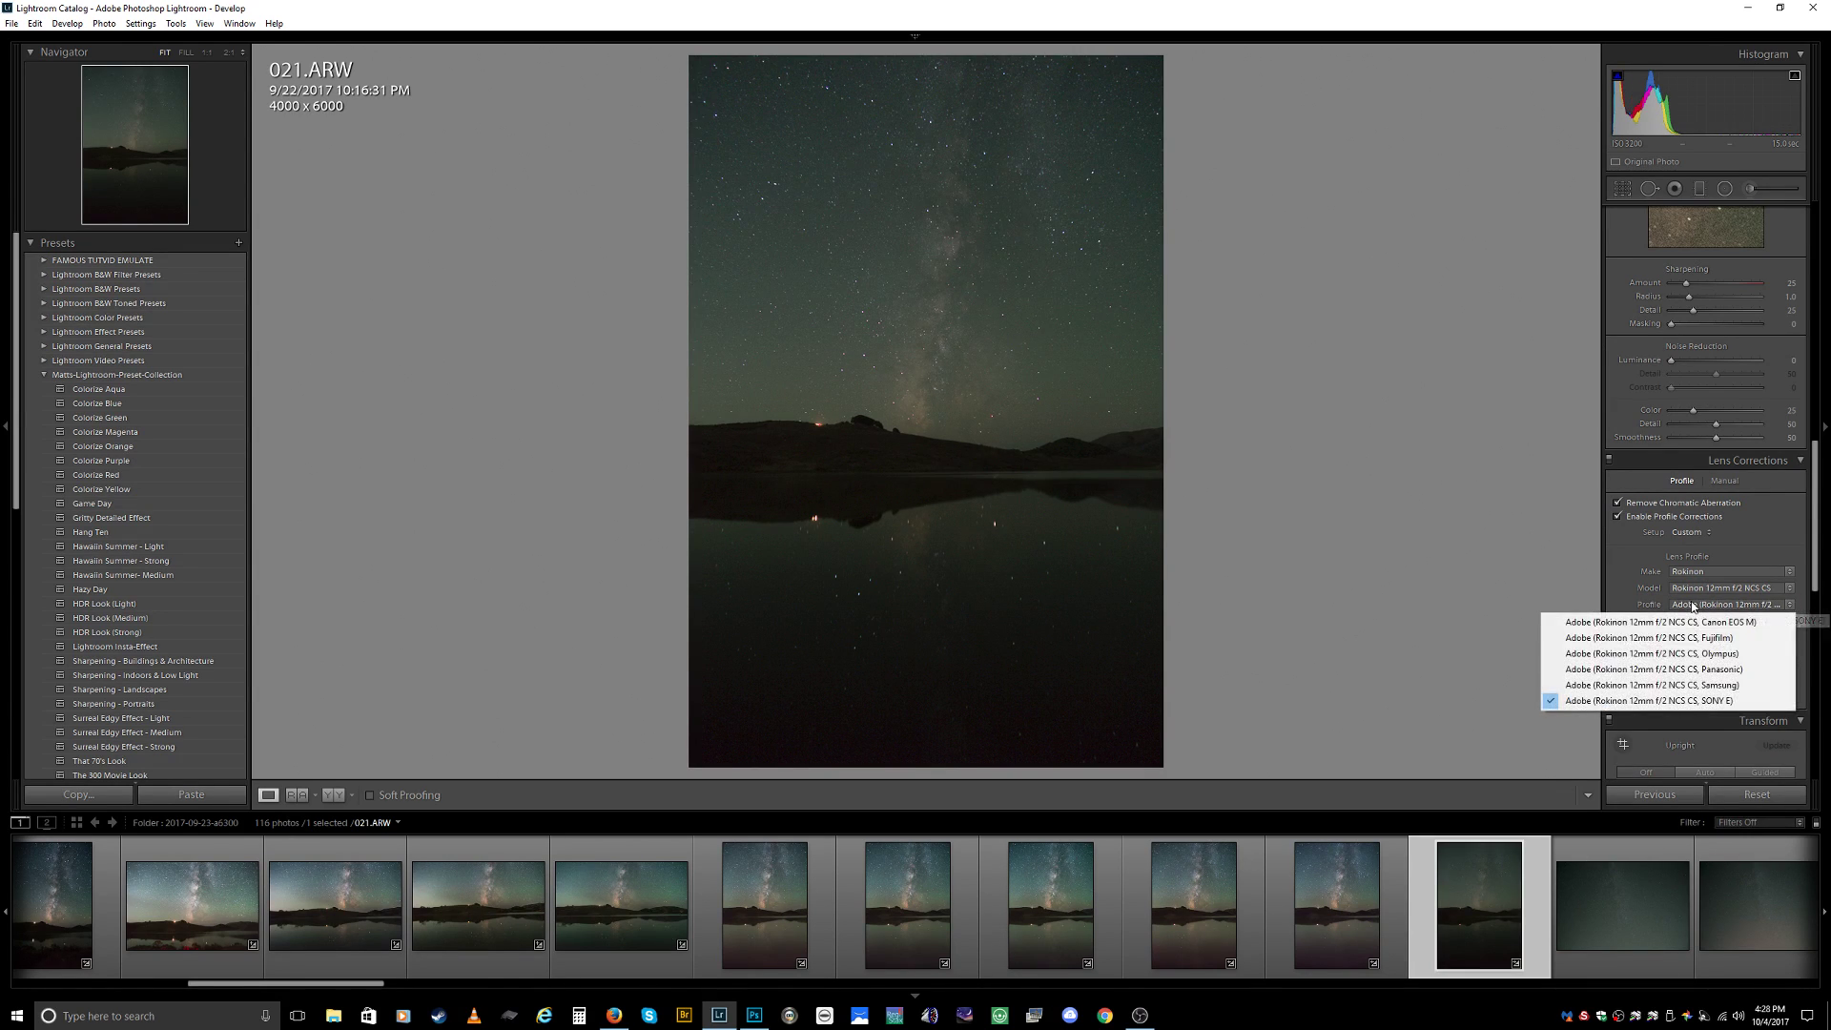
pyautogui.click(1697, 703)
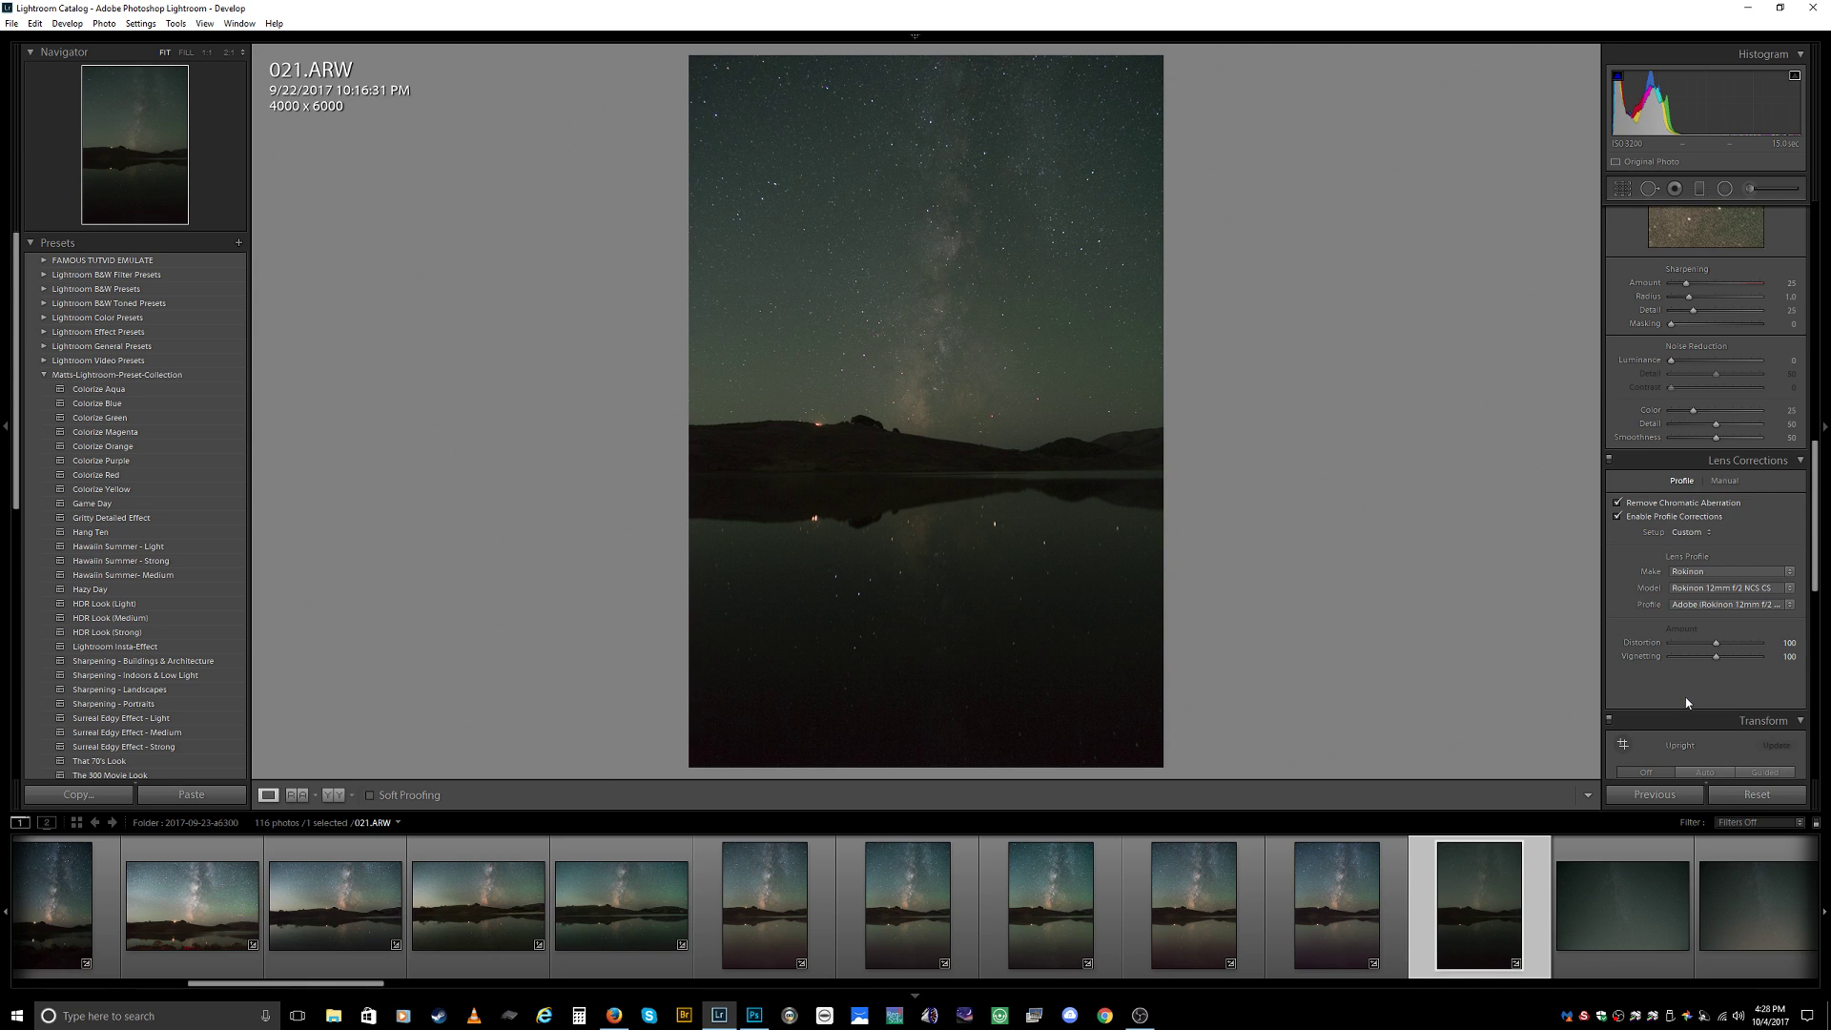
# Boost Vibrance and Saturation to +100 in the Basic panel.
pyautogui.scroll(5, 1659, 582)
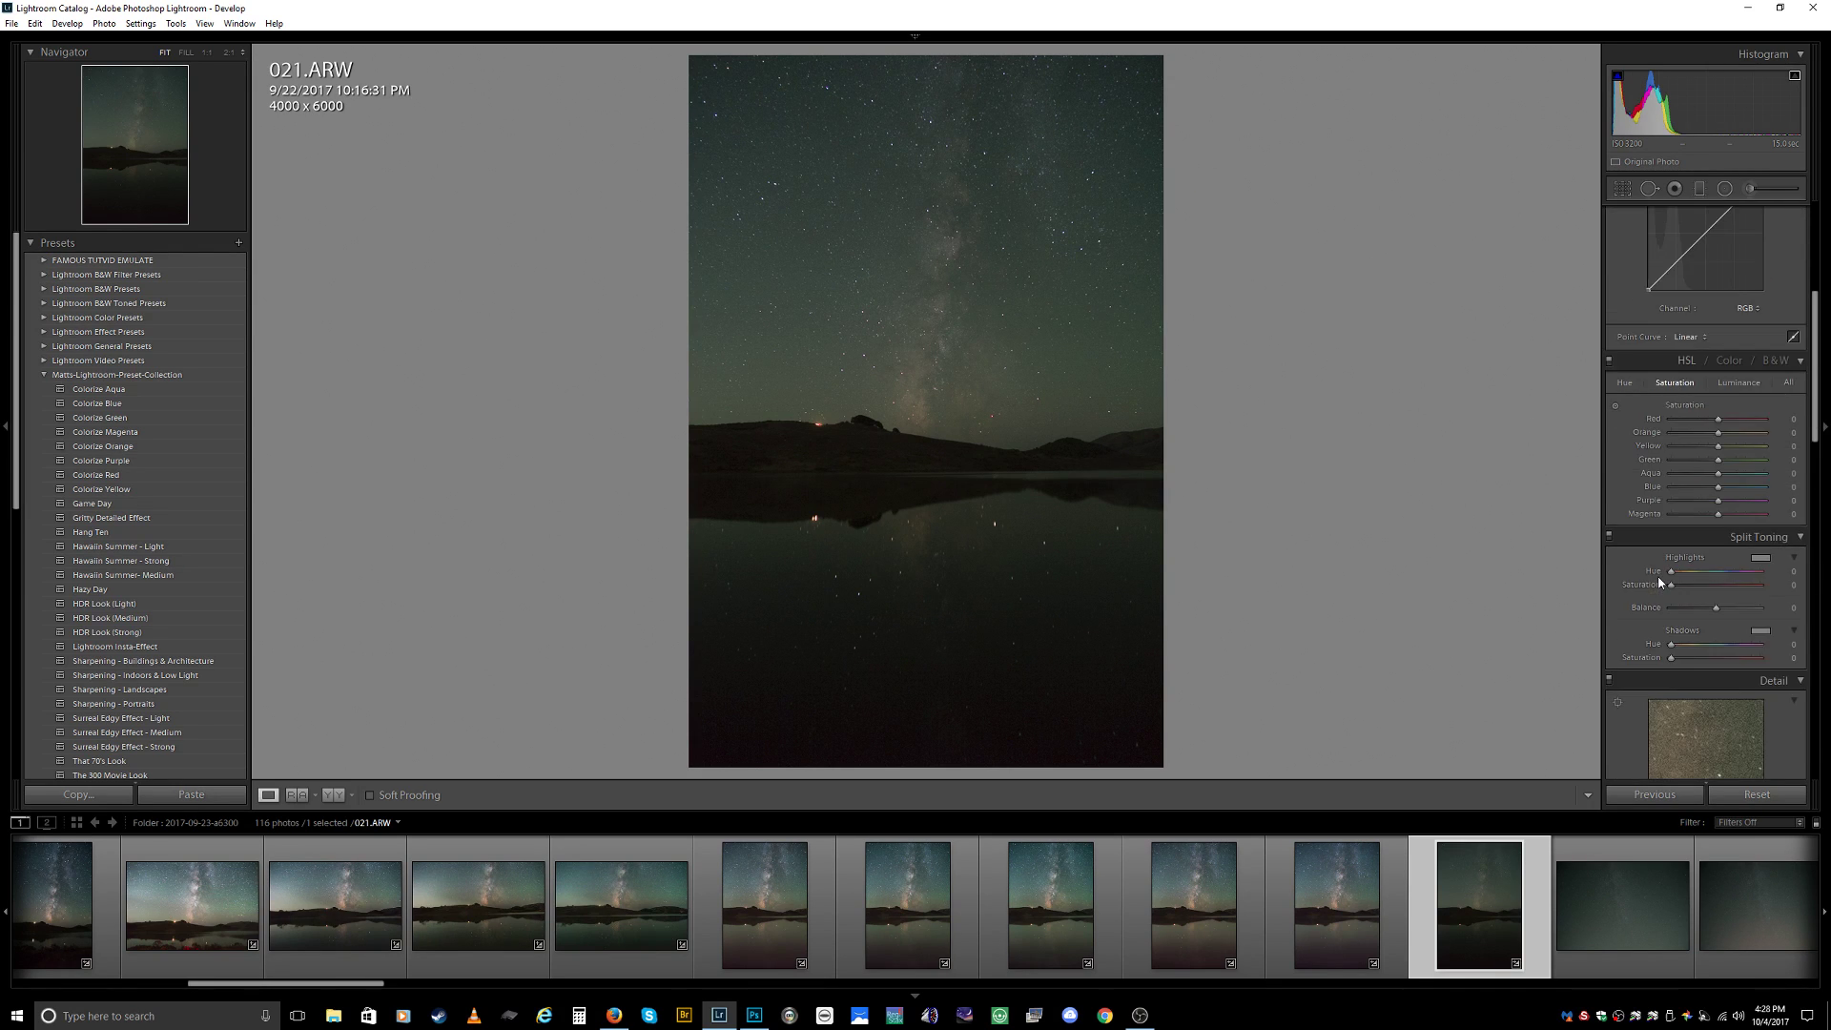
pyautogui.scroll(4, 1659, 581)
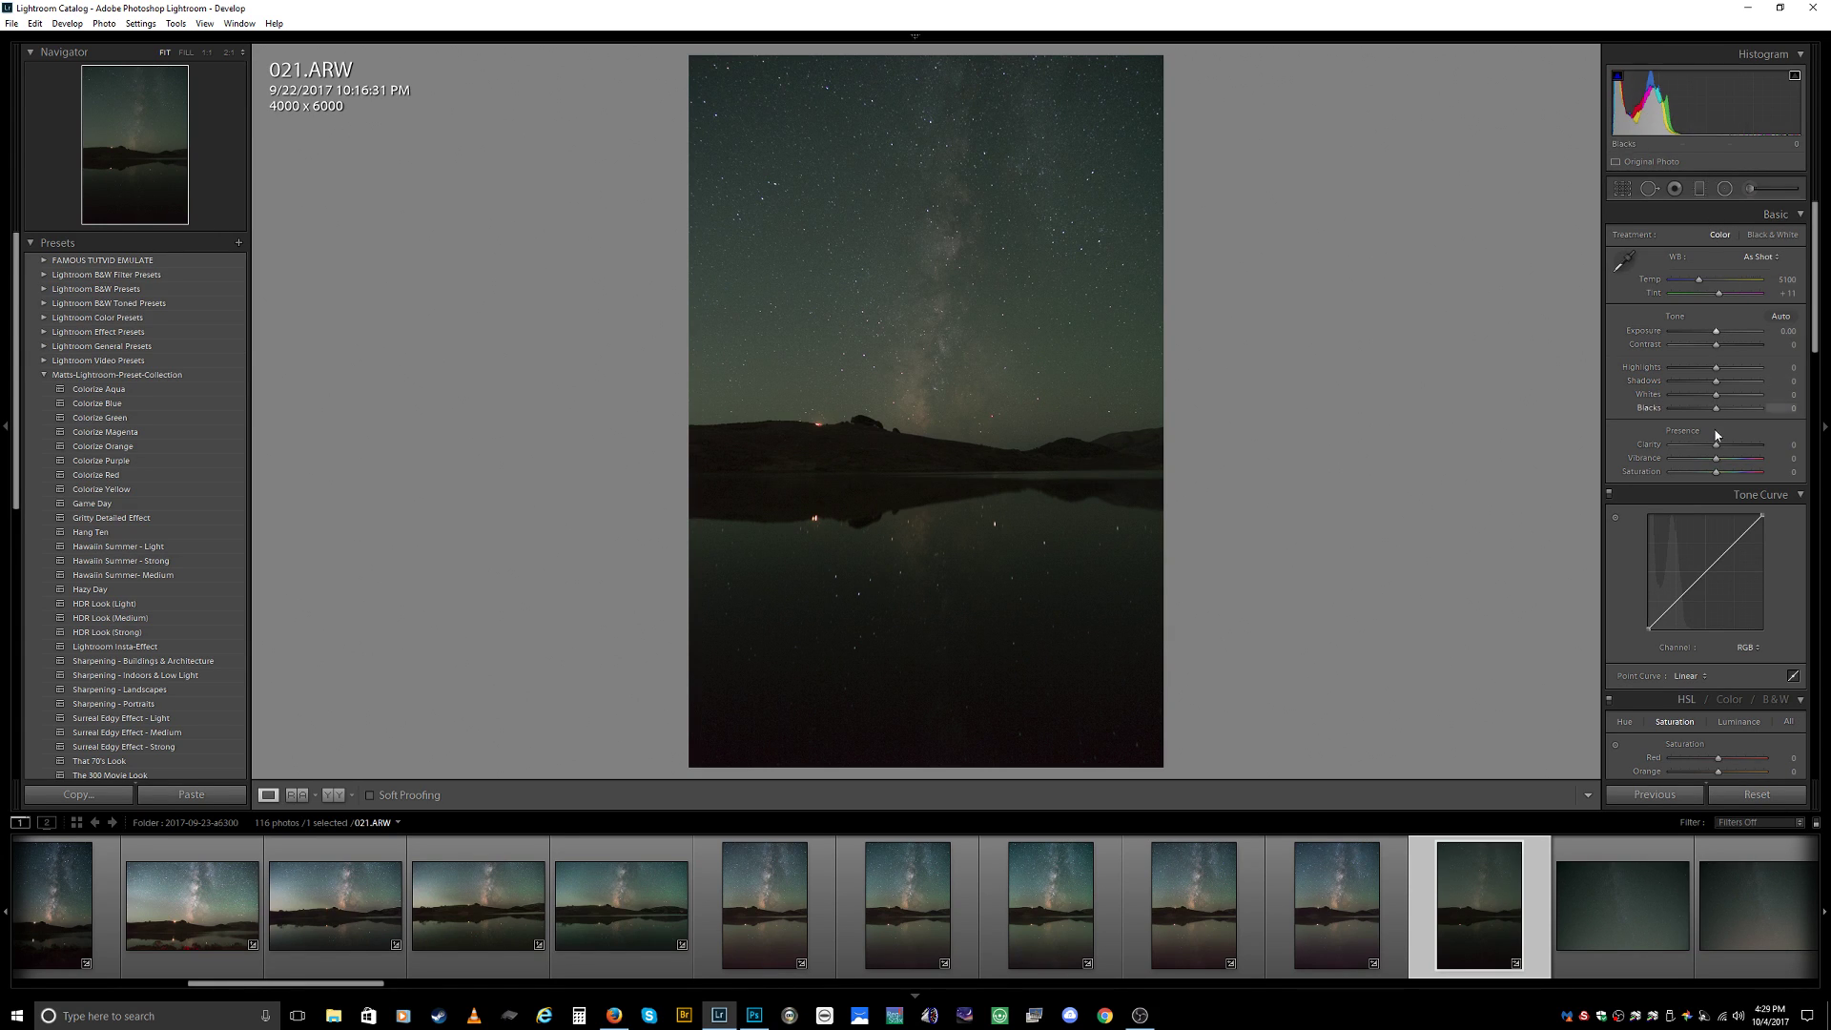
pyautogui.moveTo(1718, 462); pyautogui.dragTo(1771, 473)
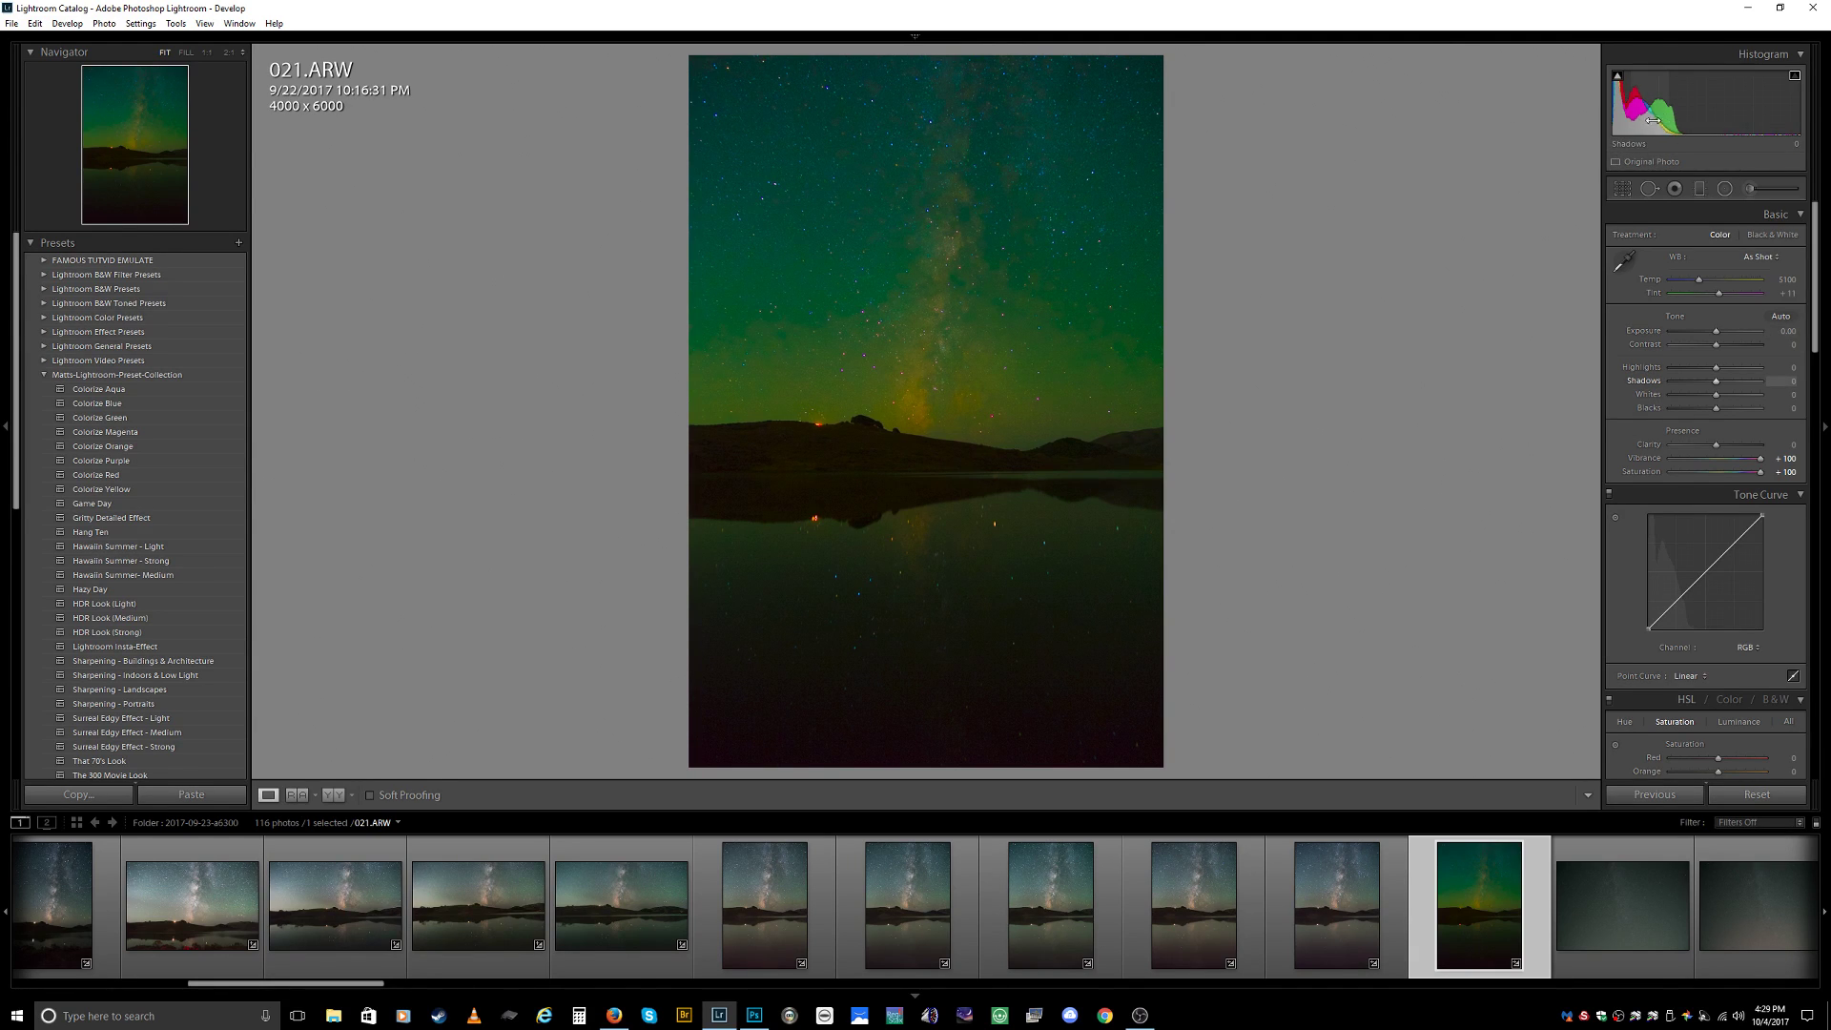
# Set Tint to +39 and fine-tune Temperature to 5100 with the arrow keys.
pyautogui.click(1787, 293)
pyautogui.moveTo(1723, 294); pyautogui.dragTo(1730, 296)
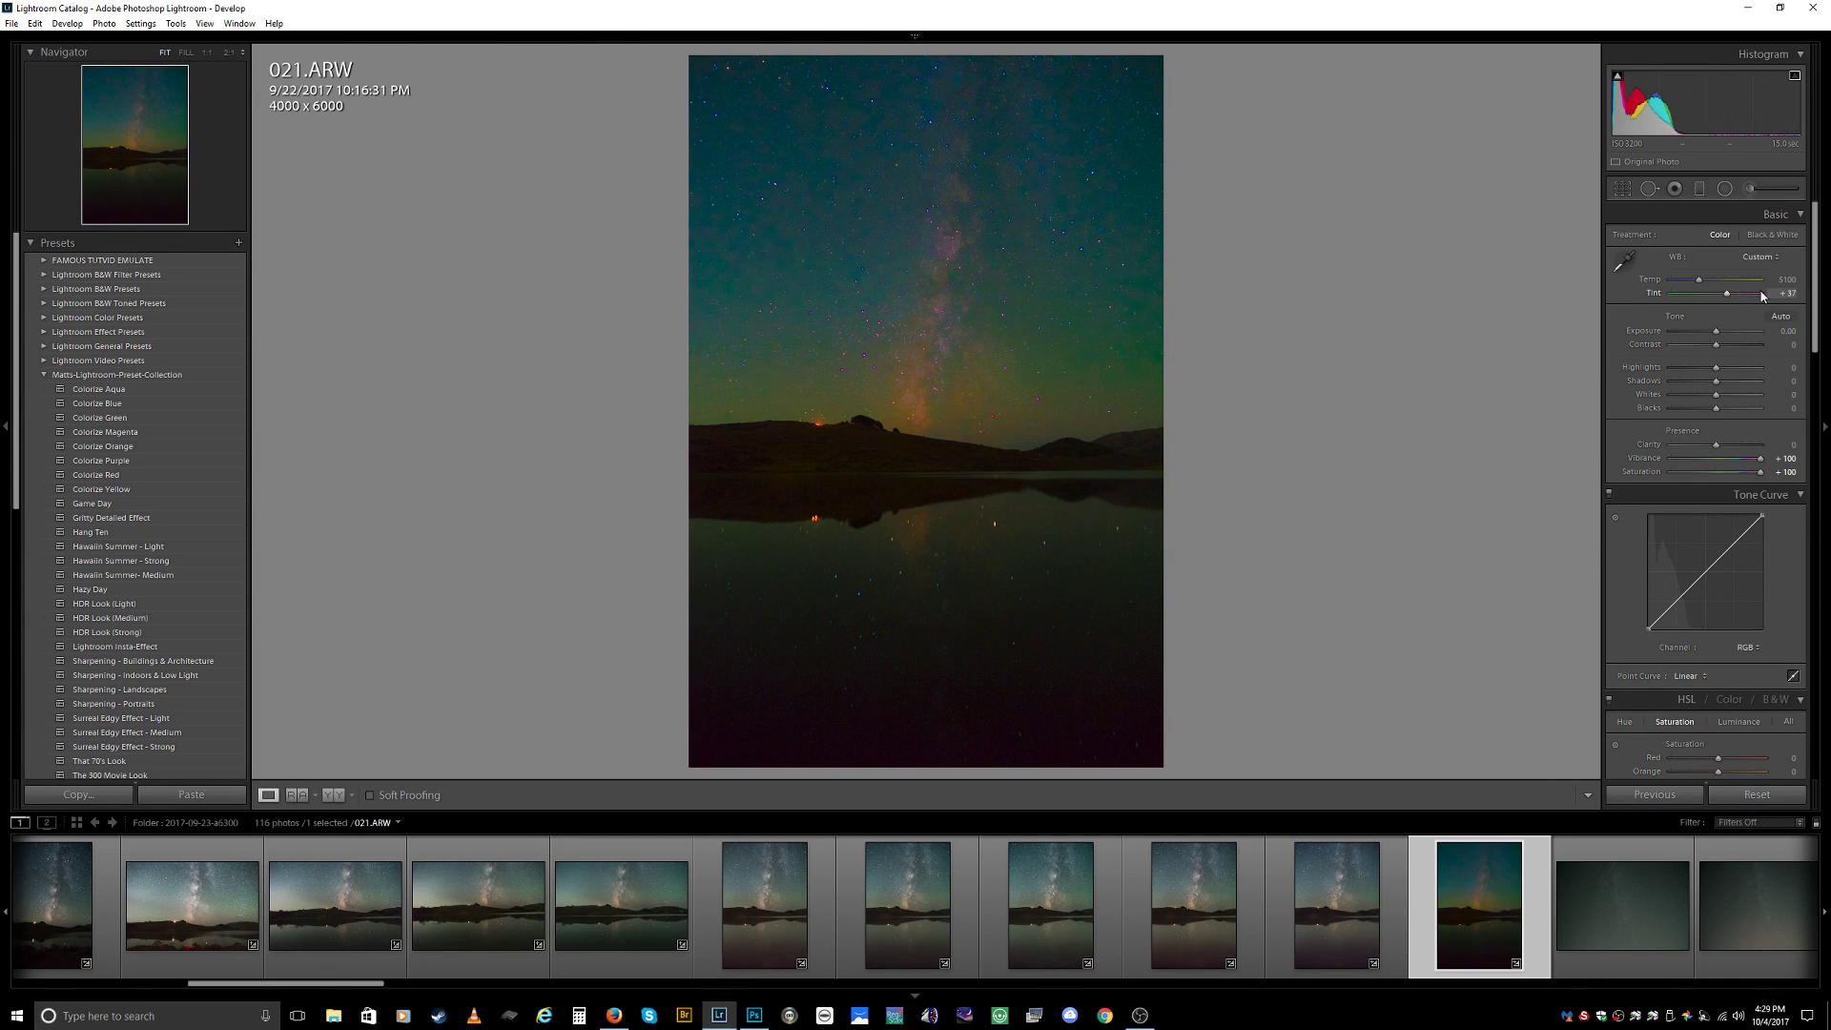
pyautogui.click(1786, 293)
pyautogui.click(1788, 280)
pyautogui.press('Up')
pyautogui.press('Down')
pyautogui.press('Up')
# Reset Vibrance and Saturation to zero, then raise Exposure to +0.60 and increase Contrast.
pyautogui.doubleClick(1682, 430)
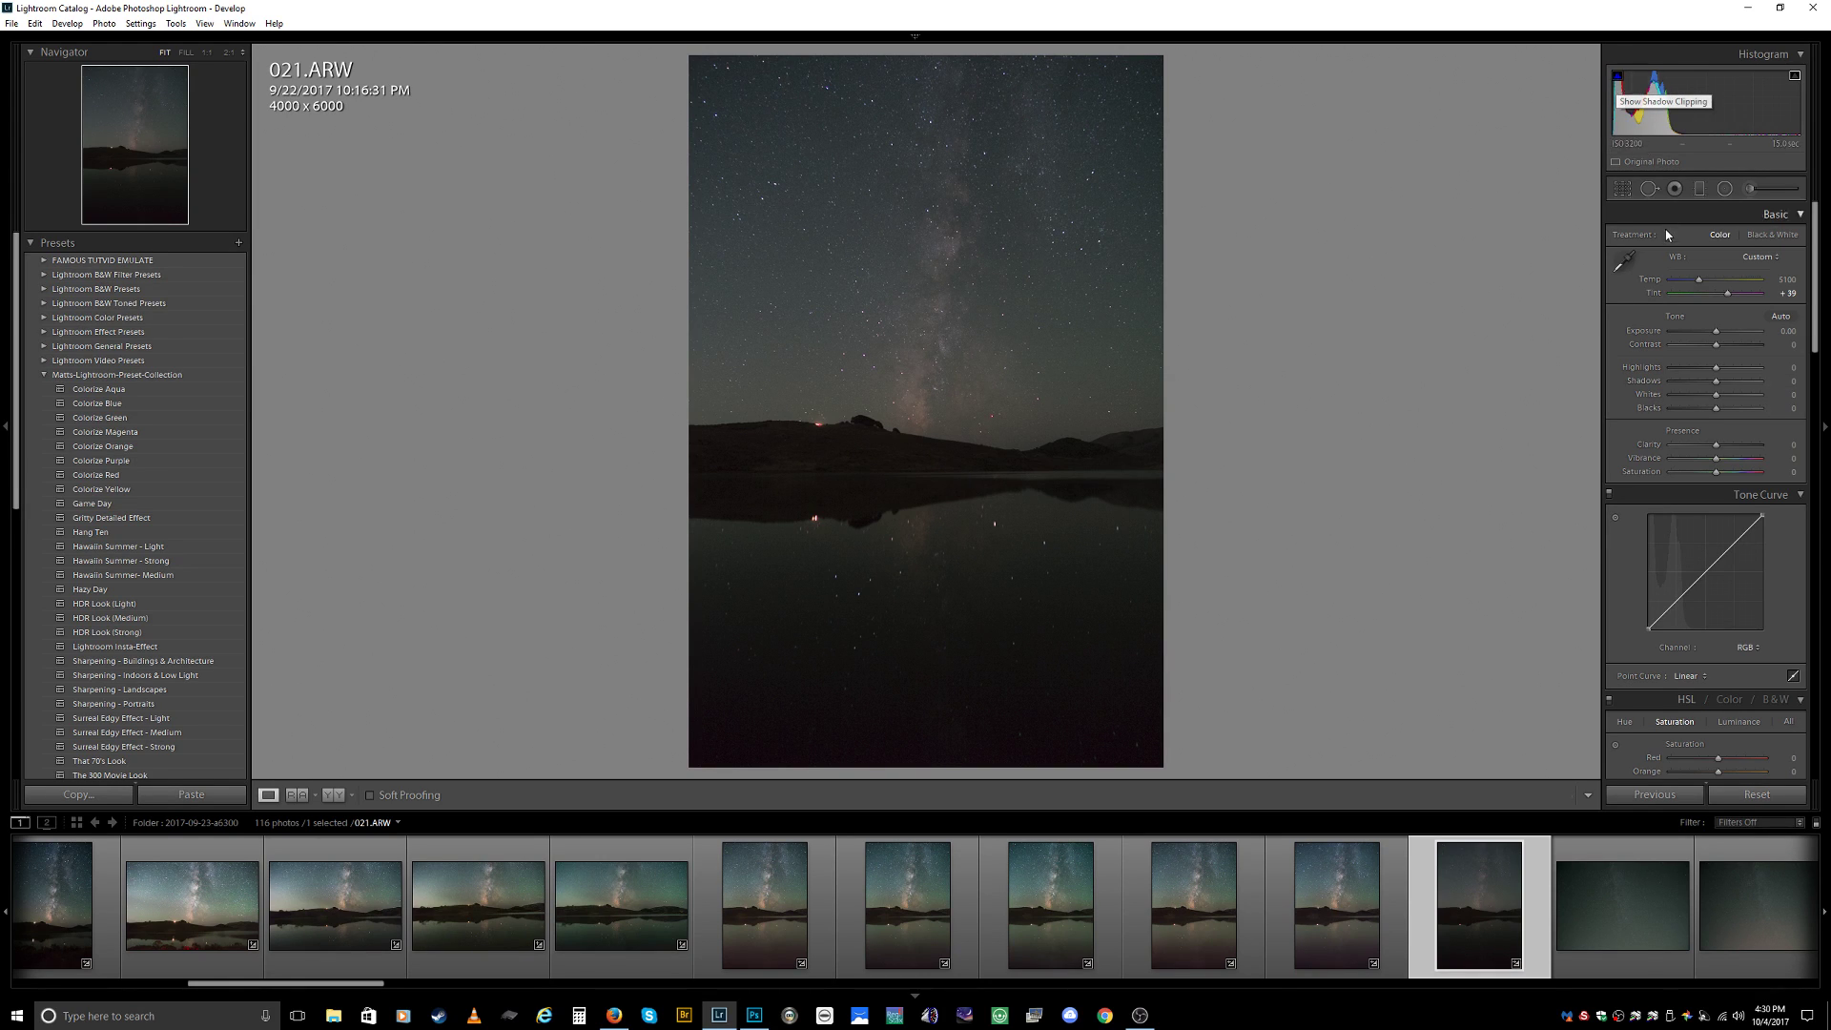
pyautogui.moveTo(1717, 333); pyautogui.dragTo(1723, 336)
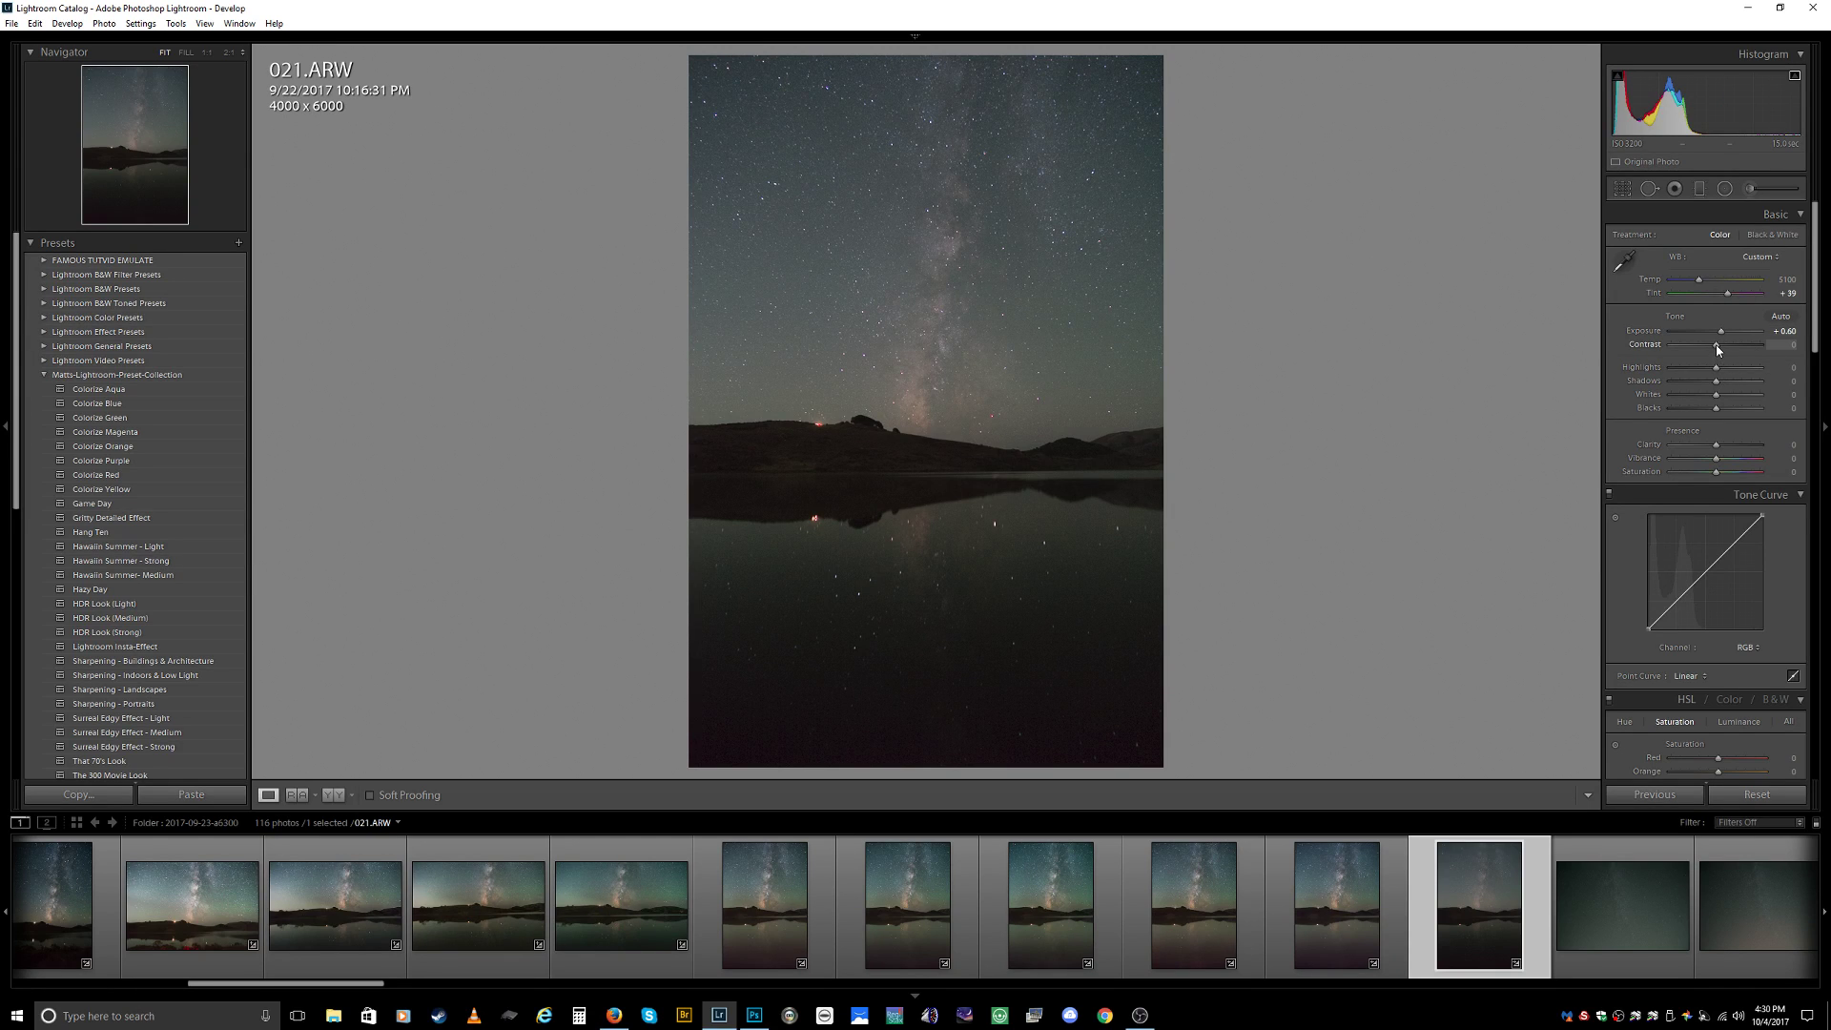
pyautogui.moveTo(1716, 345)
pyautogui.mouseDown()
pyautogui.moveTo(1753, 347)
pyautogui.moveTo(1713, 345)
pyautogui.moveTo(1733, 347)
pyautogui.moveTo(1702, 370)
pyautogui.moveTo(1734, 374)
pyautogui.moveTo(1691, 363)
pyautogui.moveTo(1739, 366)
pyautogui.moveTo(1704, 366)
pyautogui.moveTo(1721, 366)
pyautogui.mouseUp()
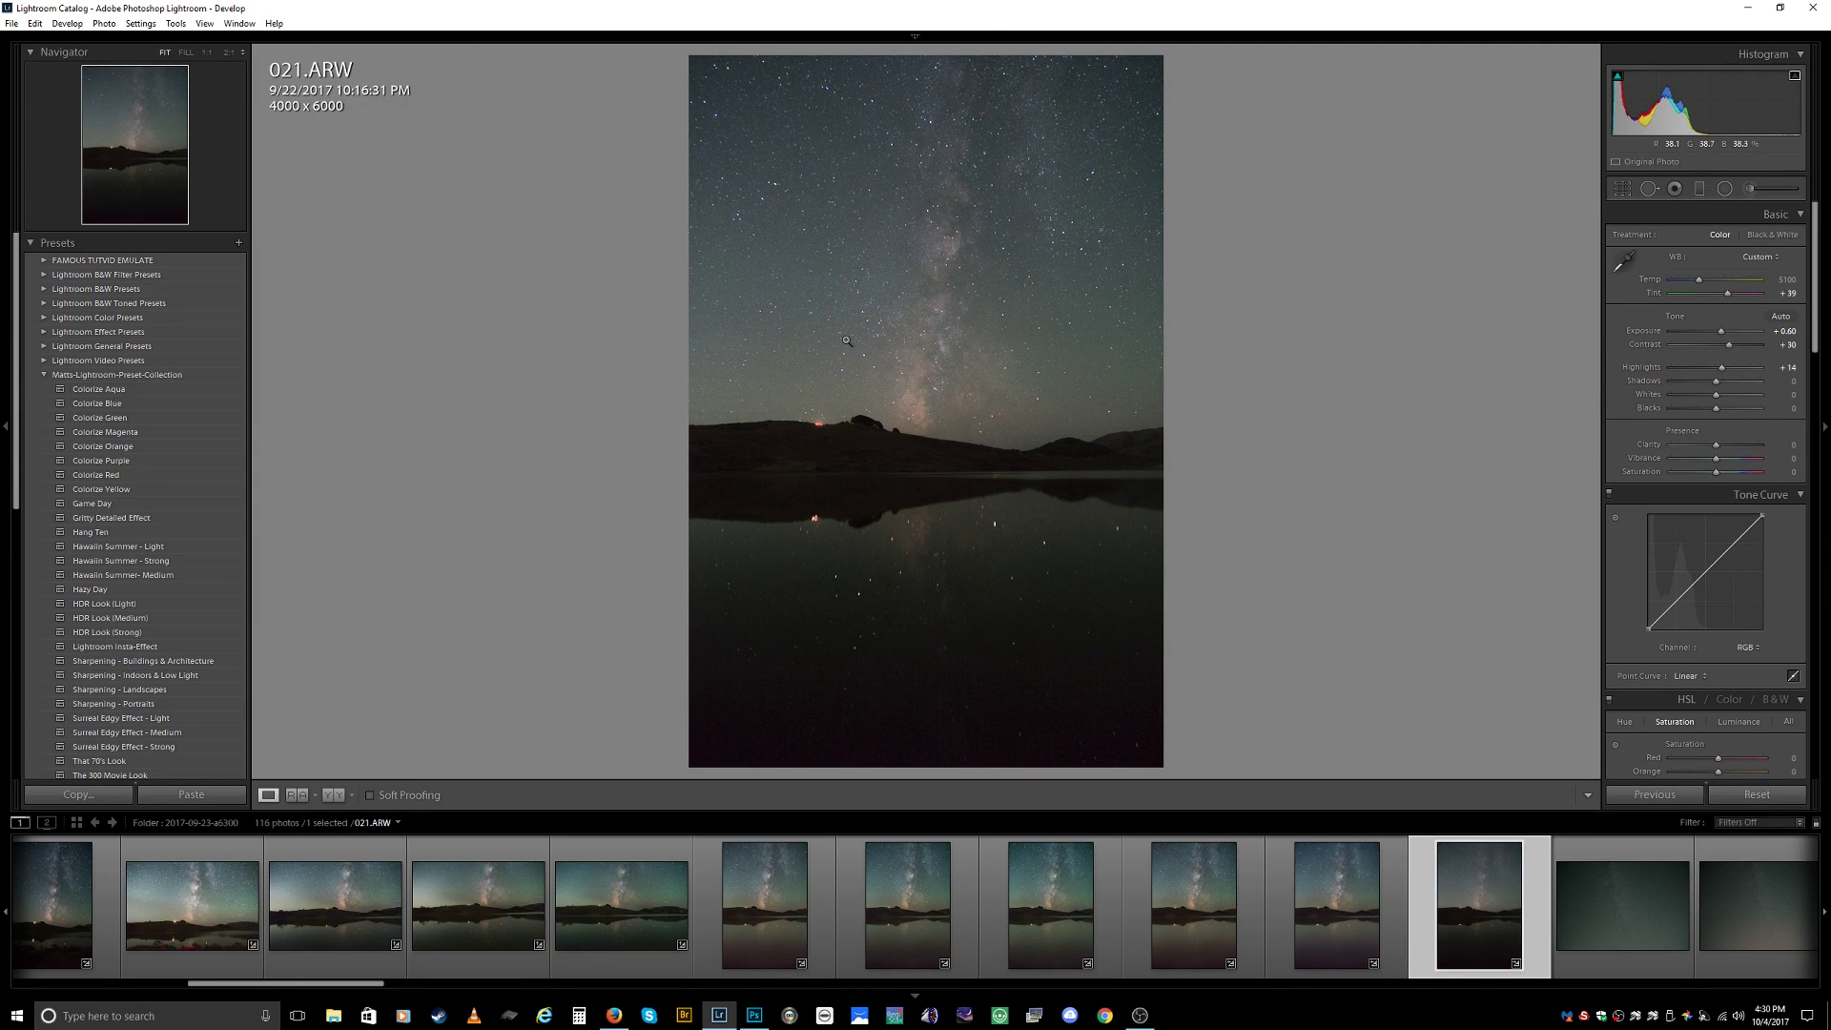
# Lift Shadows, check the dark hills at 1:1 zoom, and settle Shadows at +15.
pyautogui.click(878, 319)
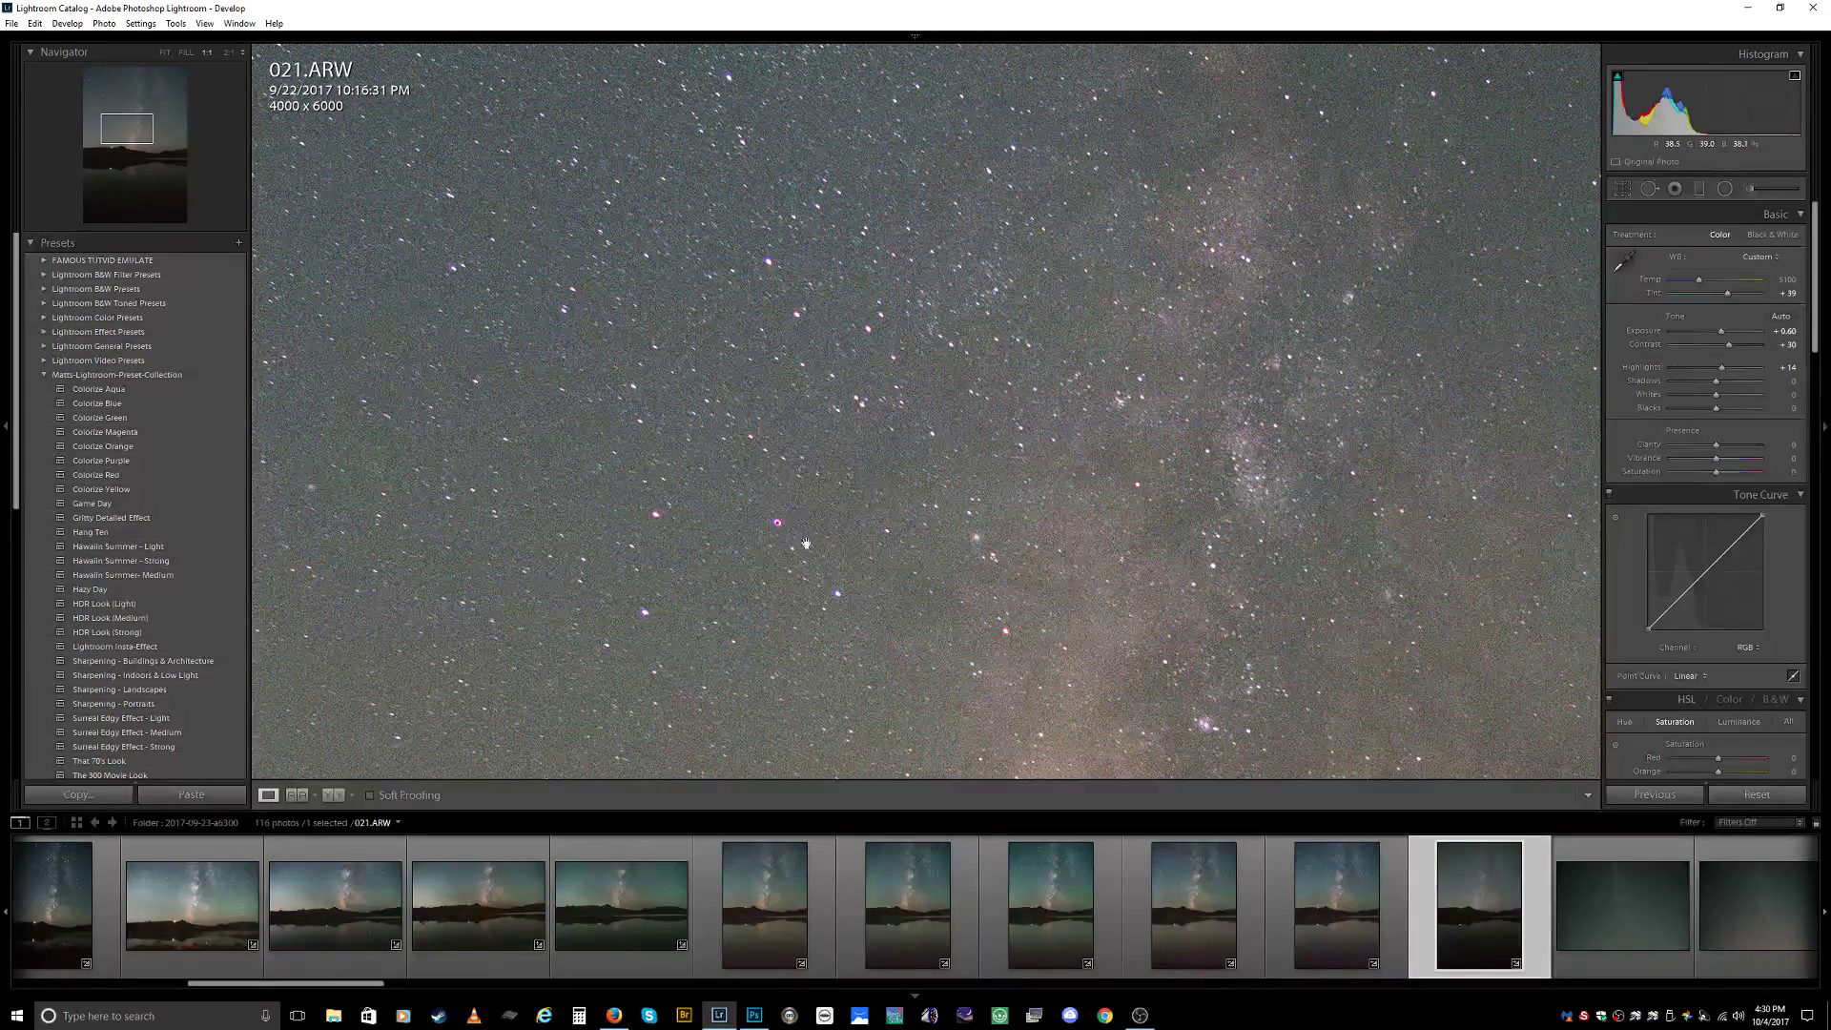
pyautogui.click(806, 543)
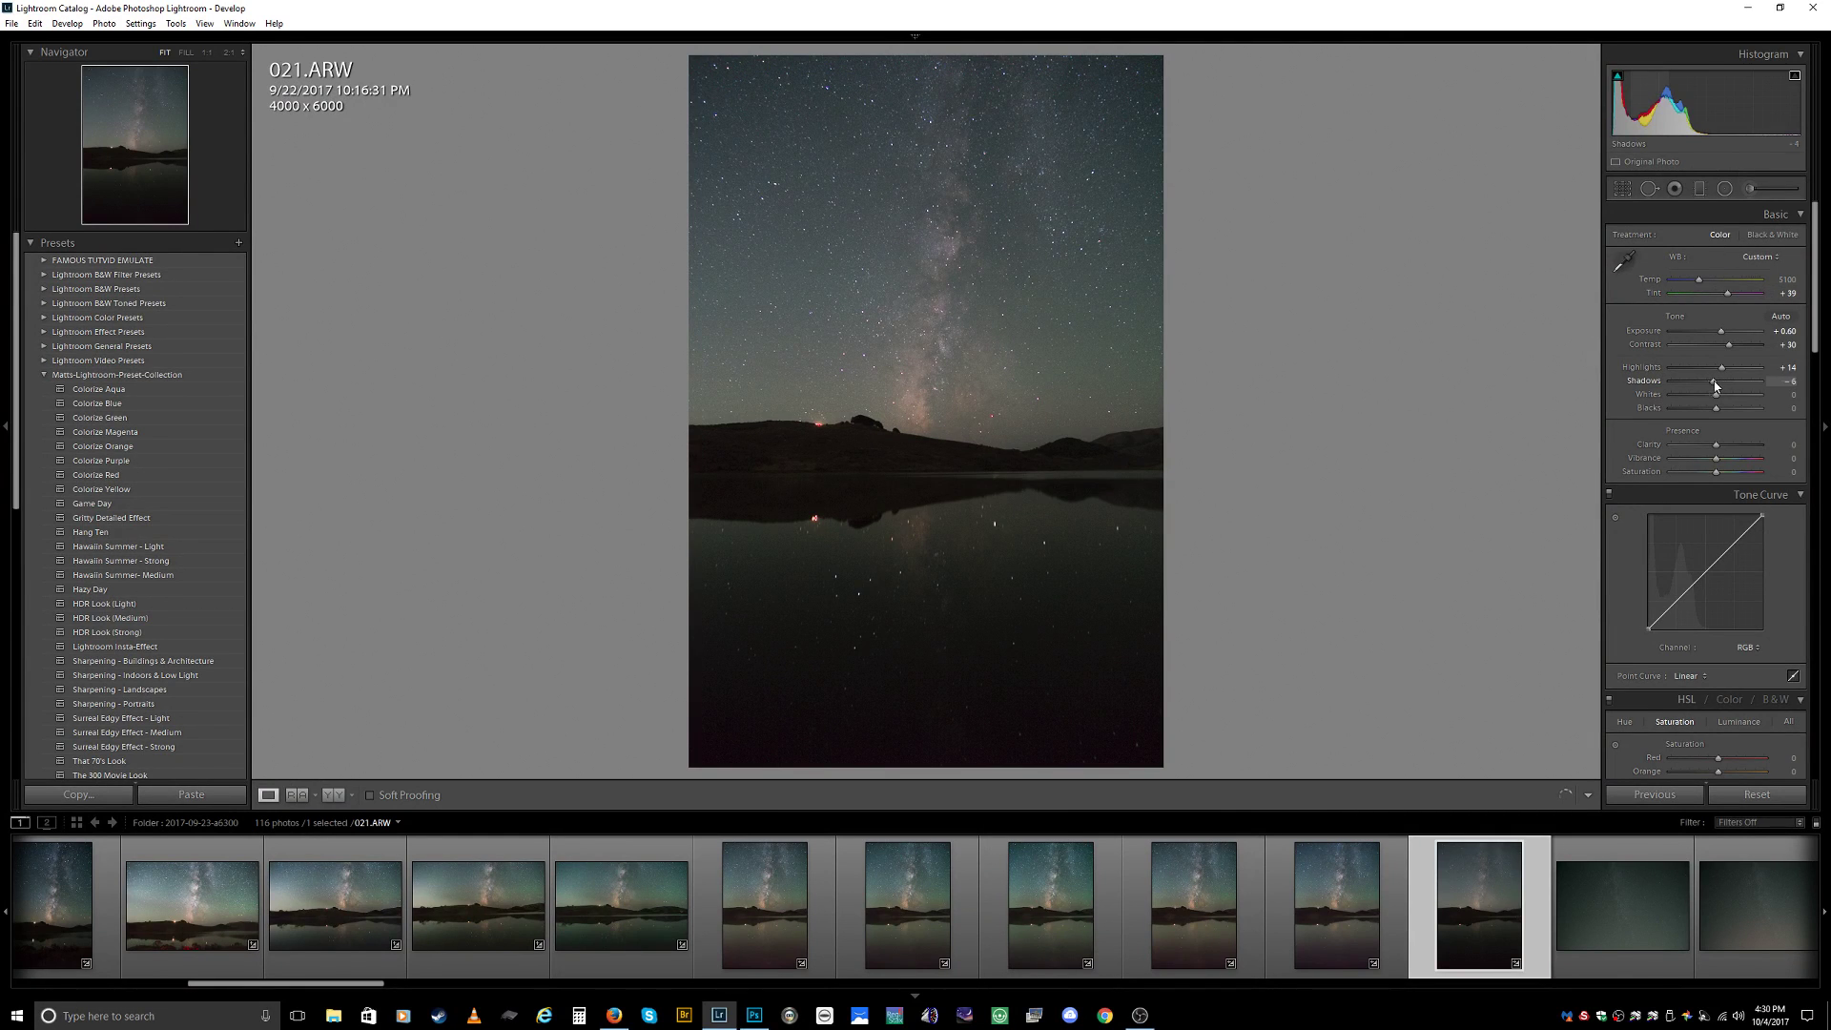
pyautogui.moveTo(1706, 382); pyautogui.dragTo(1757, 403)
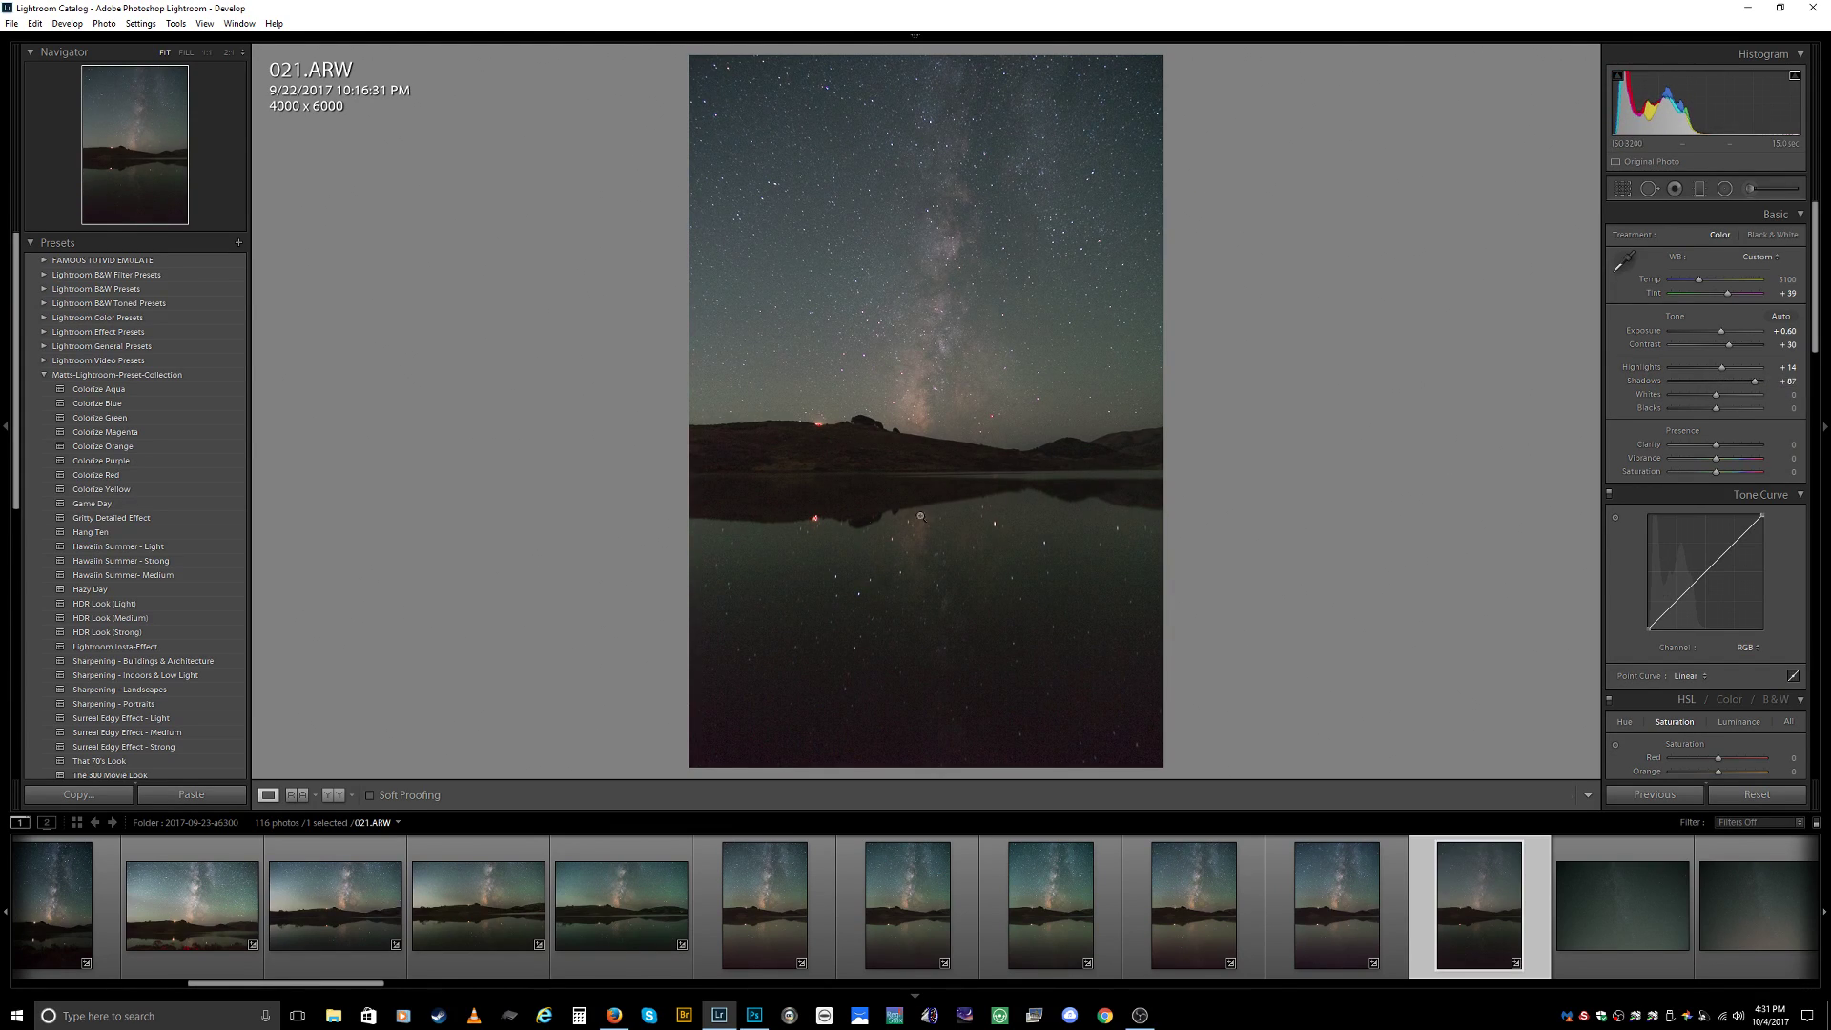
pyautogui.click(876, 451)
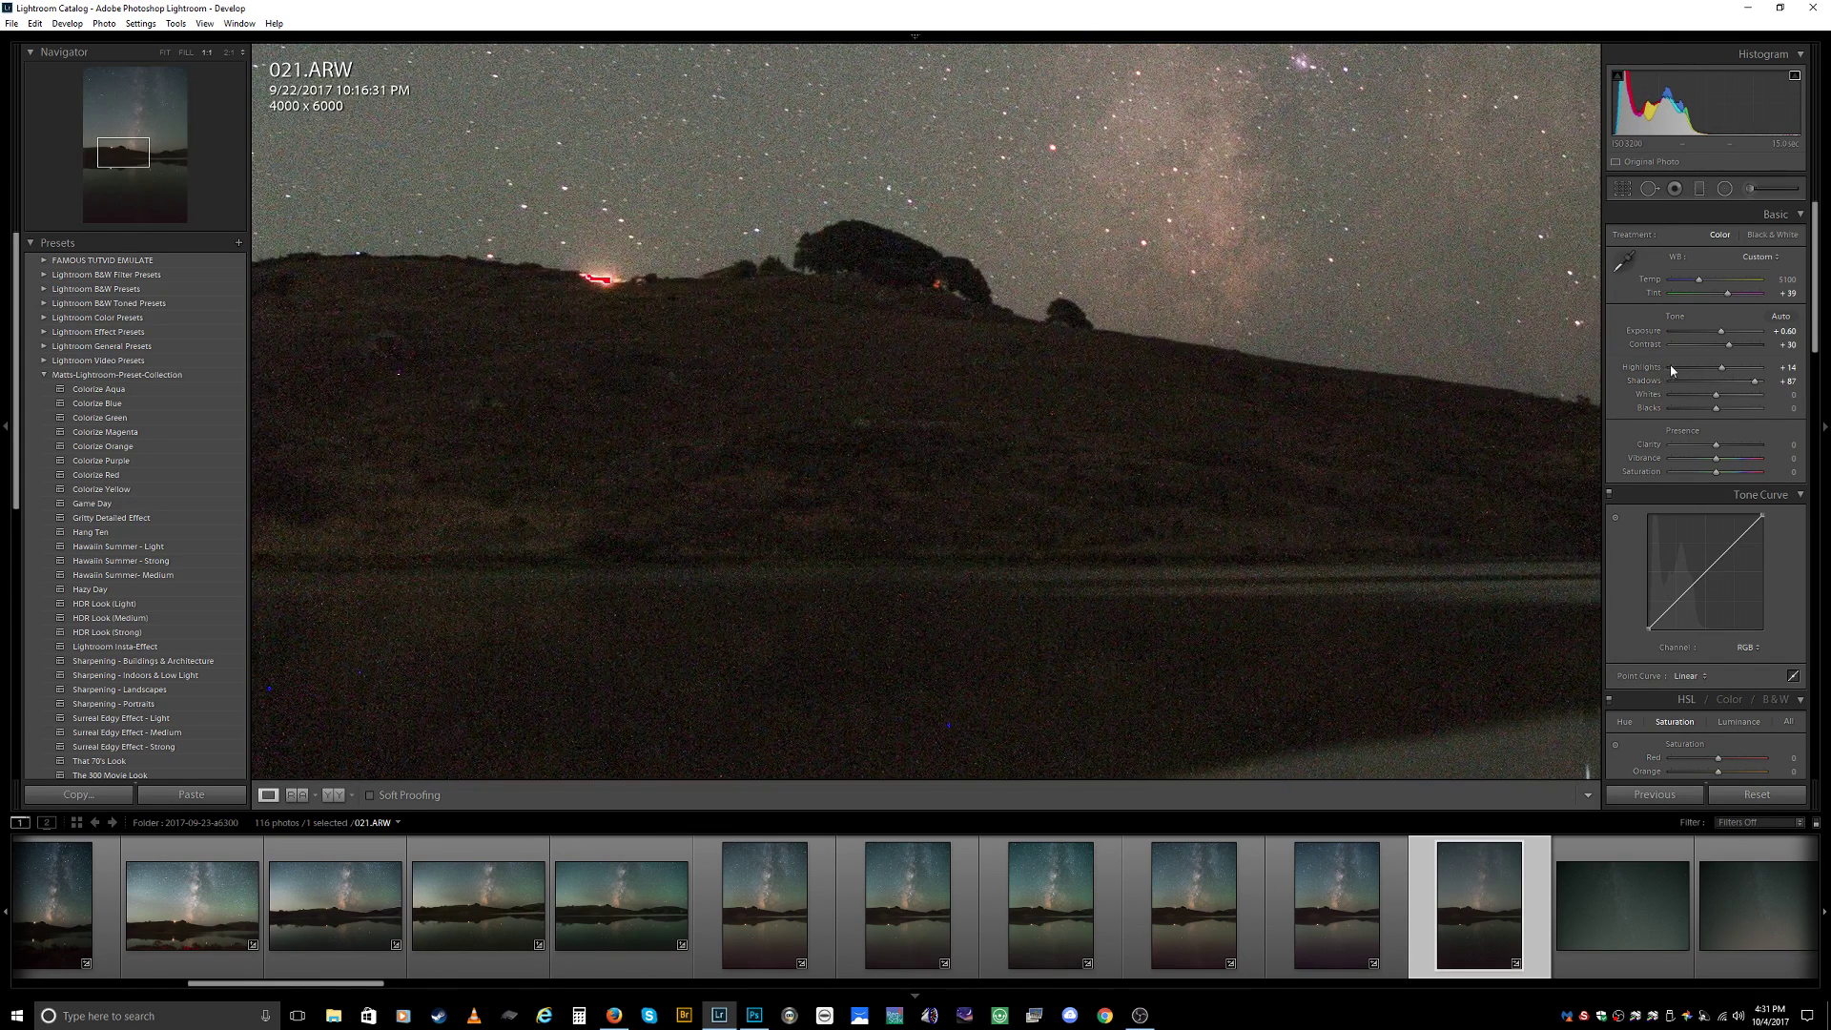
pyautogui.moveTo(1736, 383)
pyautogui.mouseDown()
pyautogui.moveTo(1795, 388)
pyautogui.moveTo(1732, 389)
pyautogui.mouseUp()
pyautogui.click(1165, 498)
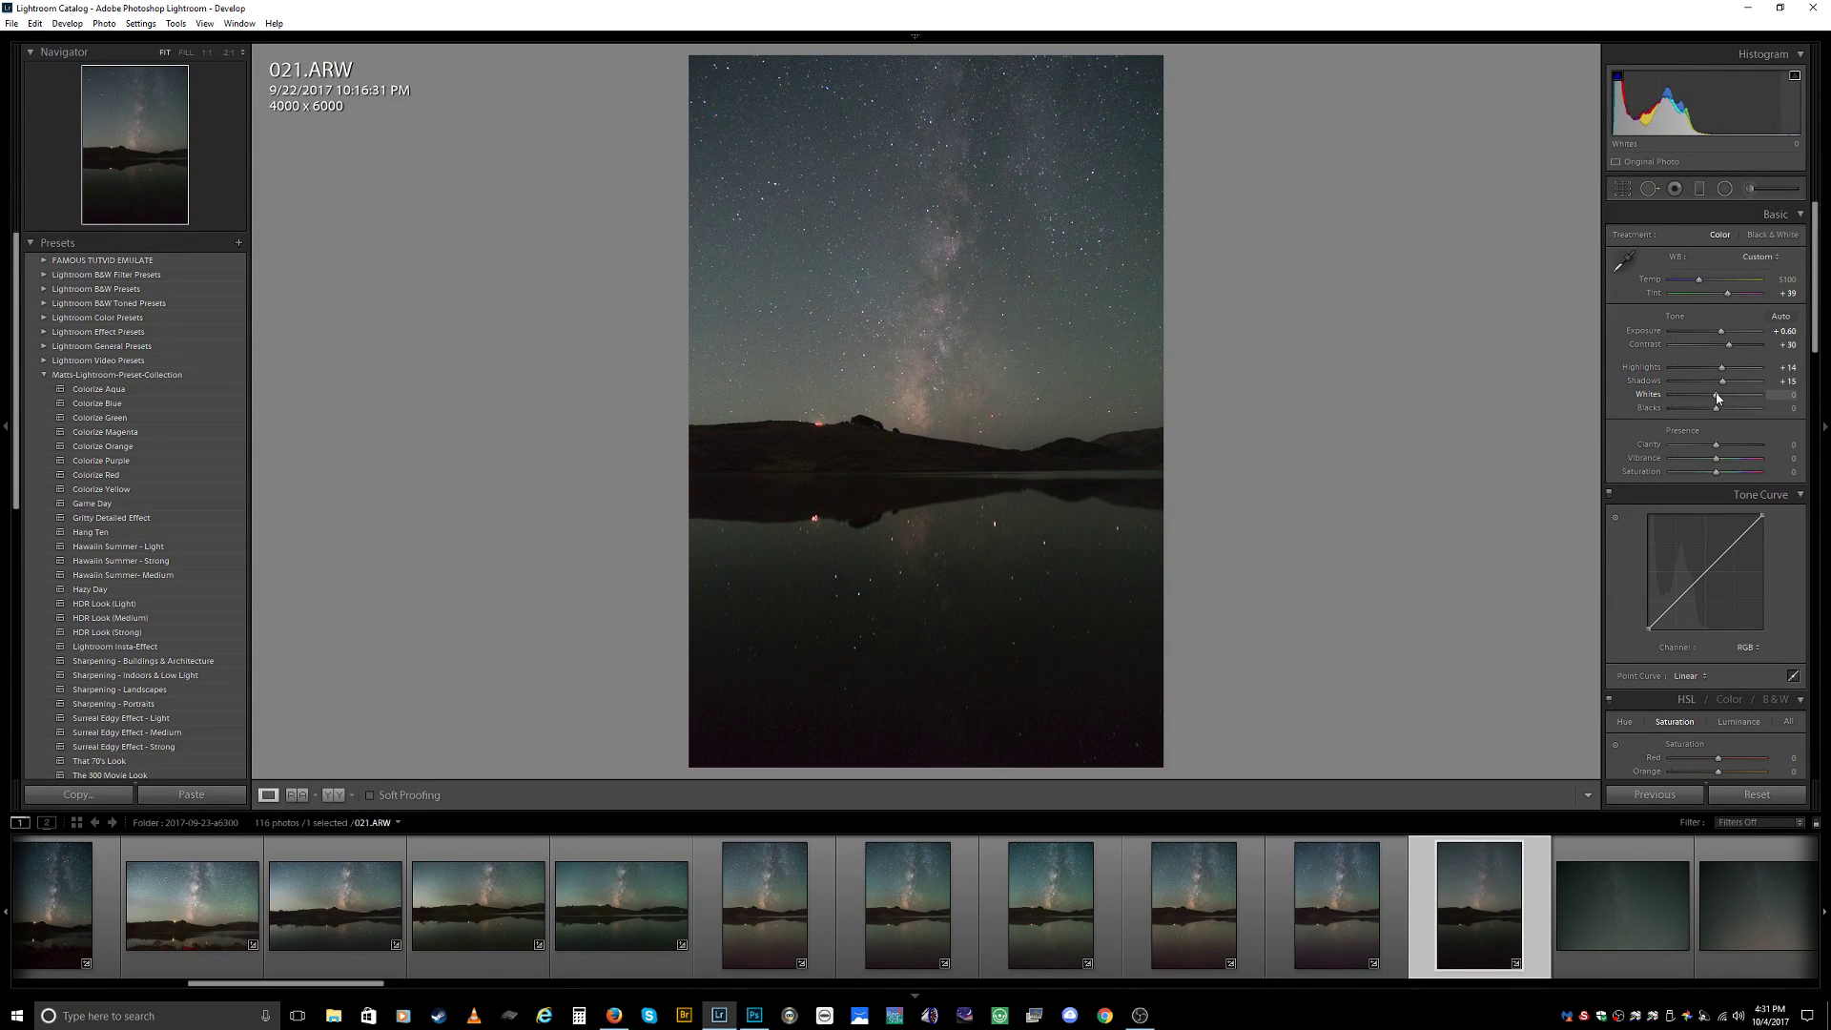
# Try Whites at +100, then lower them to -22 while checking the stars at 1:1.
pyautogui.moveTo(1717, 398)
pyautogui.mouseDown()
pyautogui.moveTo(1767, 405)
pyautogui.moveTo(1743, 401)
pyautogui.mouseUp()
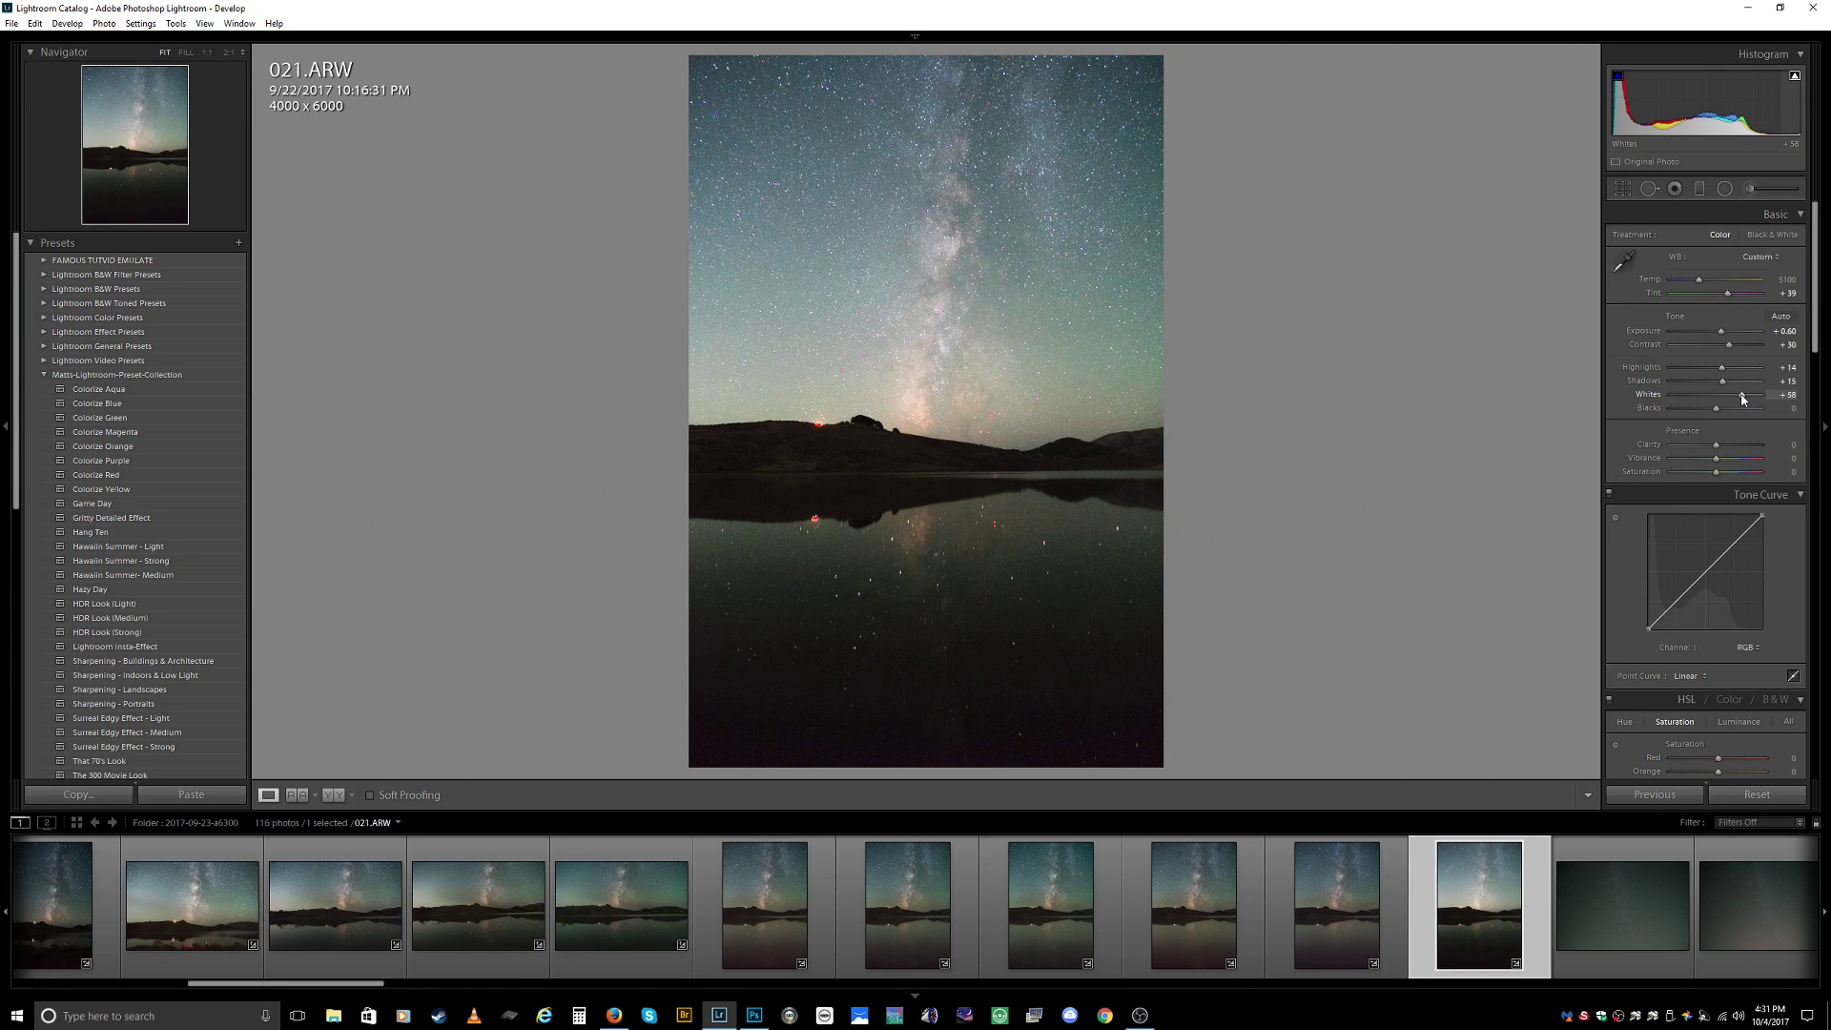
pyautogui.moveTo(1742, 398); pyautogui.dragTo(1727, 400)
pyautogui.click(866, 378)
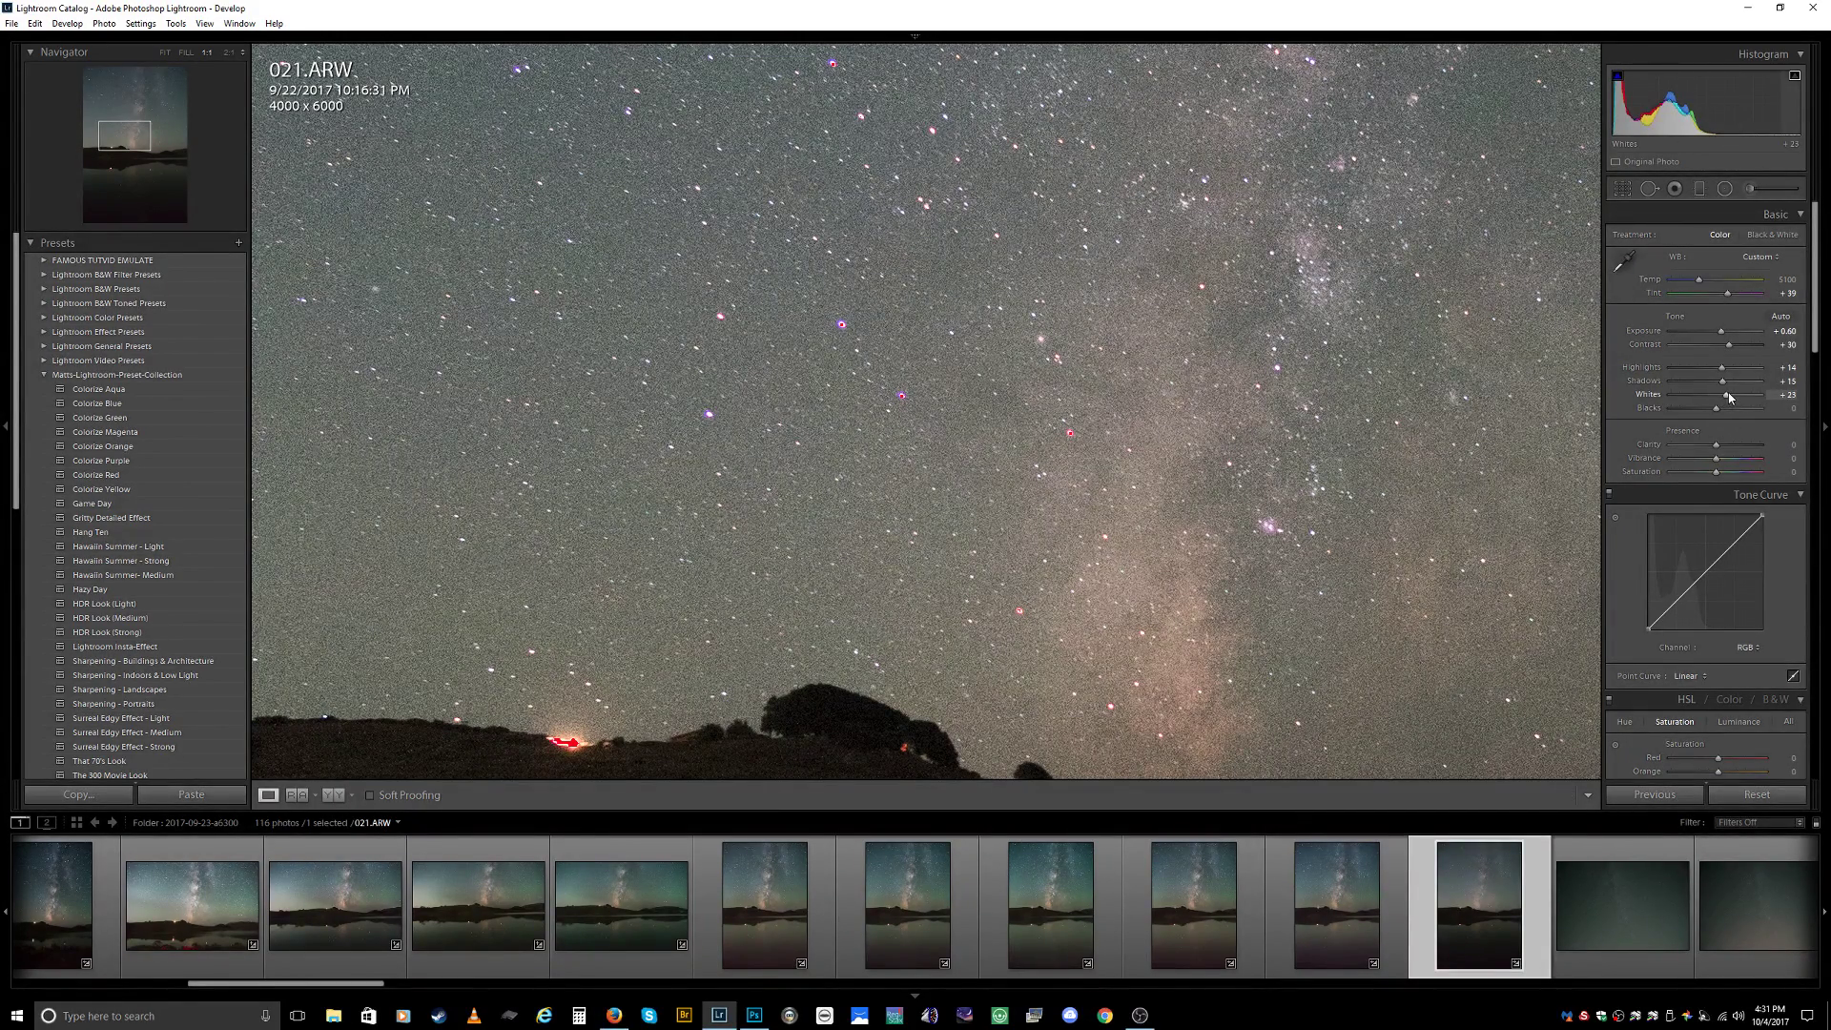
pyautogui.moveTo(1728, 397); pyautogui.dragTo(1706, 398)
pyautogui.click(690, 480)
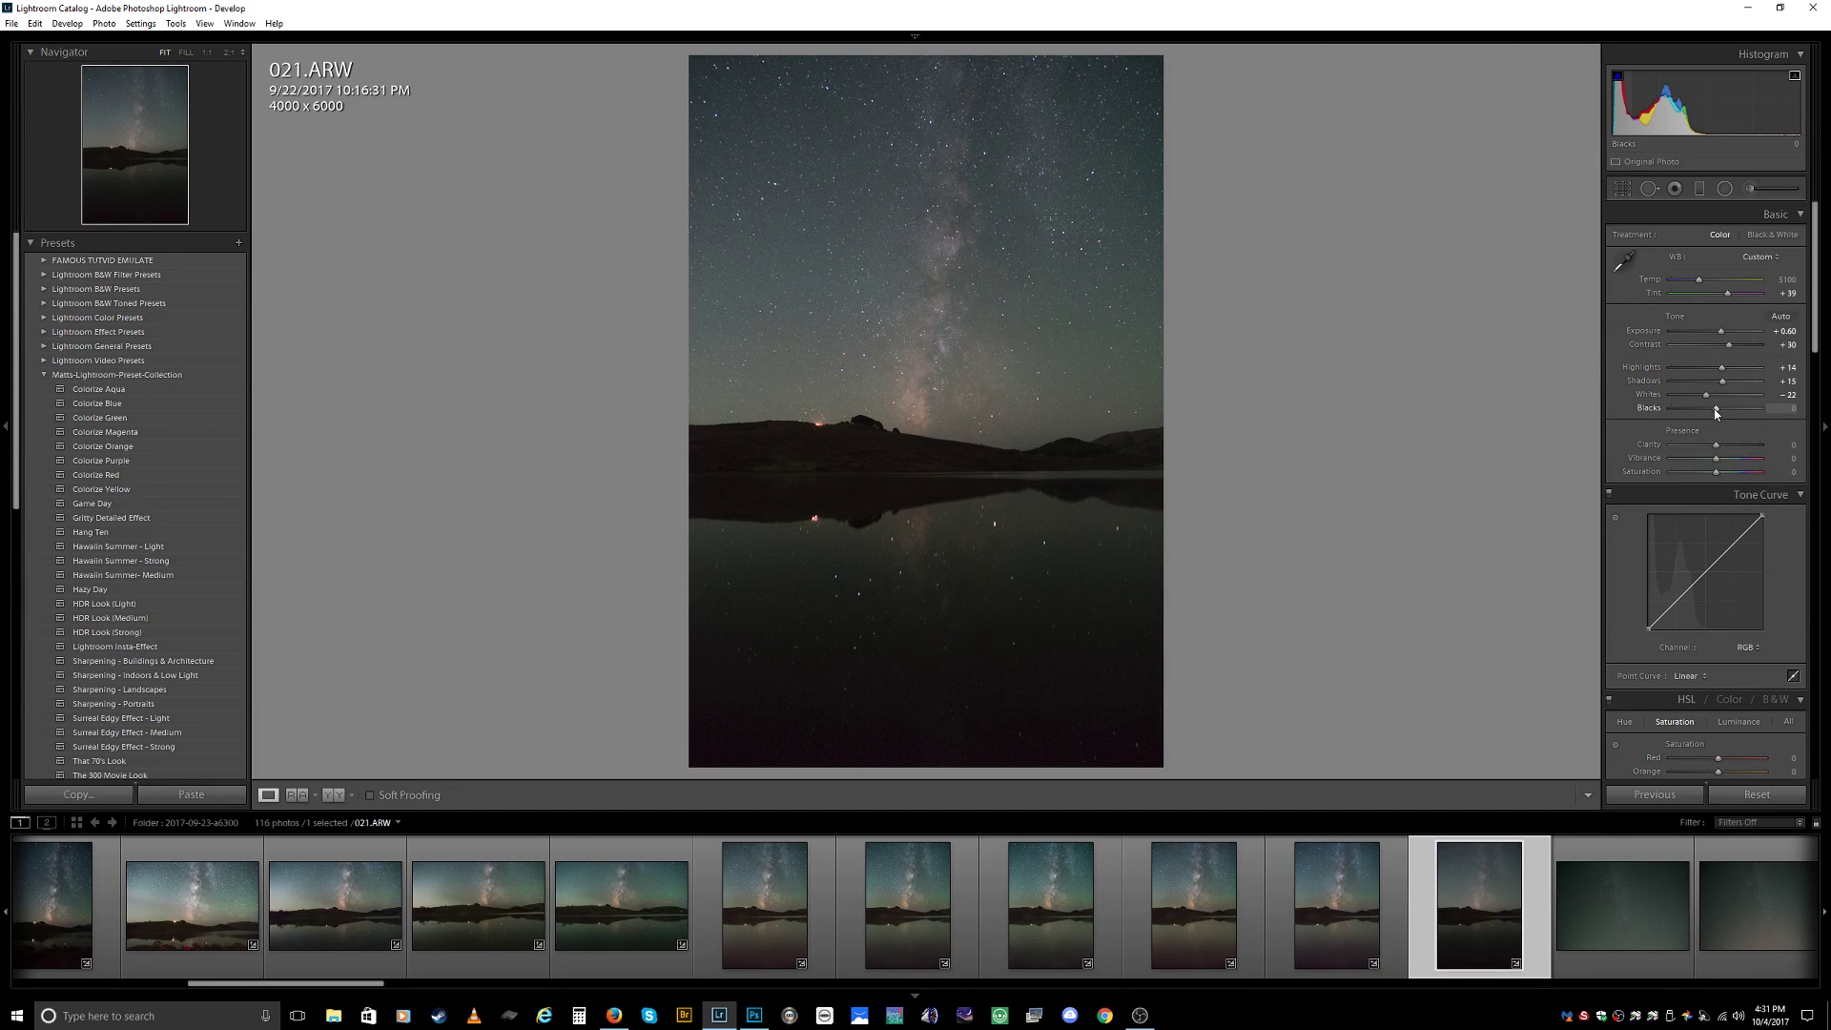
# Raise Blacks and Clarity, ease Highlights to +6, and lift the tone curve's midpoint.
pyautogui.moveTo(1718, 412)
pyautogui.mouseDown()
pyautogui.moveTo(1751, 410)
pyautogui.moveTo(1709, 408)
pyautogui.moveTo(1724, 416)
pyautogui.mouseUp()
pyautogui.moveTo(1718, 449)
pyautogui.mouseDown()
pyautogui.moveTo(1775, 450)
pyautogui.moveTo(1722, 464)
pyautogui.mouseUp()
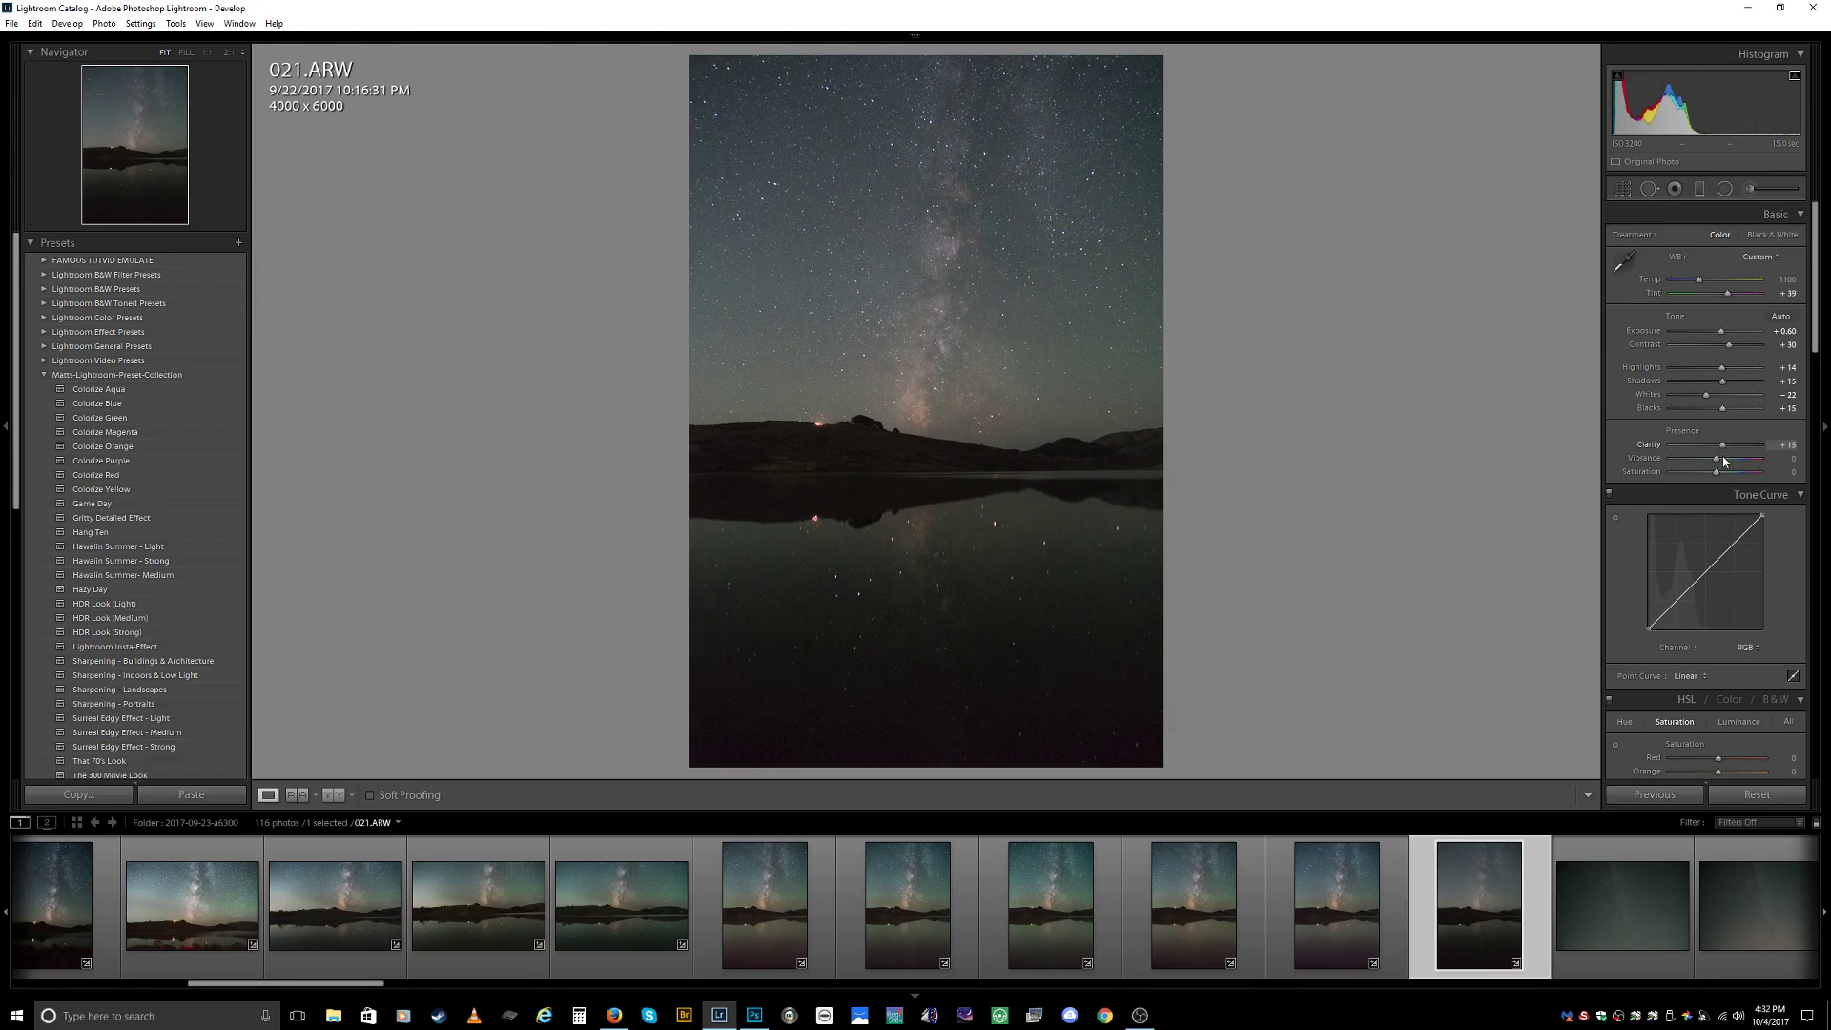
pyautogui.click(725, 383)
pyautogui.moveTo(1221, 489); pyautogui.dragTo(767, 297)
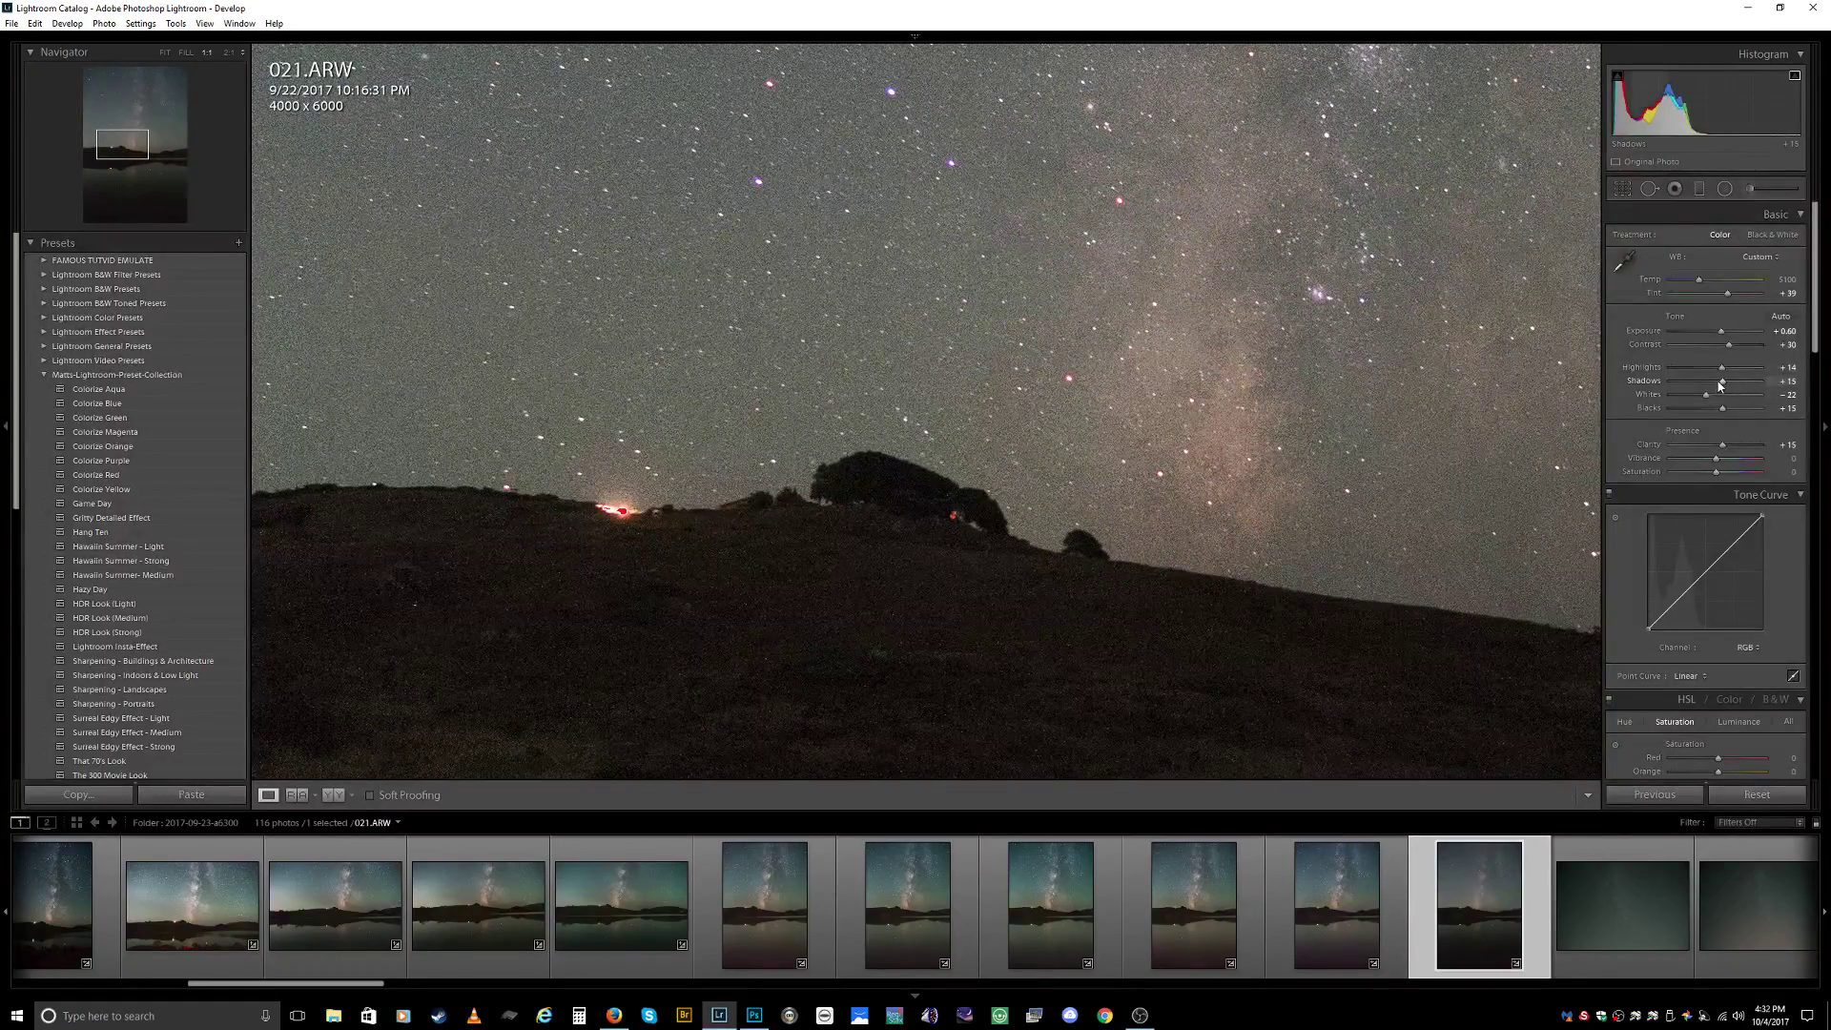
pyautogui.moveTo(1723, 375); pyautogui.dragTo(1719, 368)
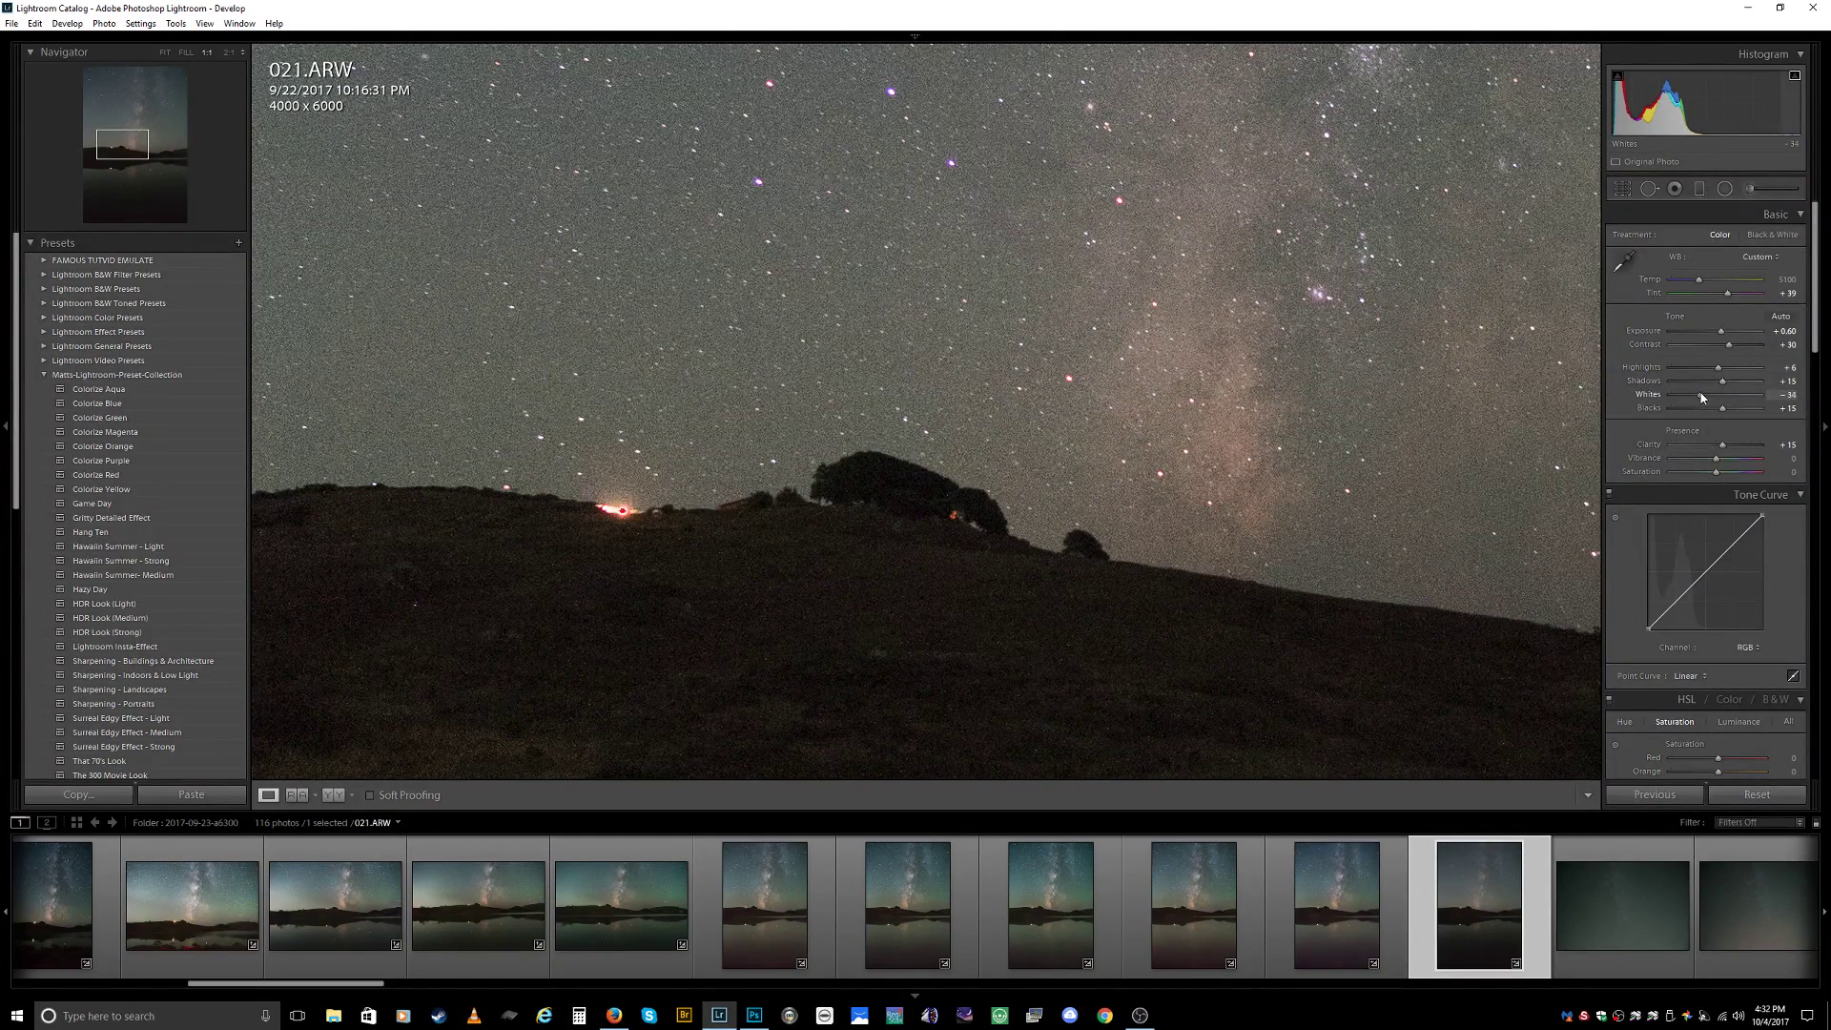
pyautogui.press('z')
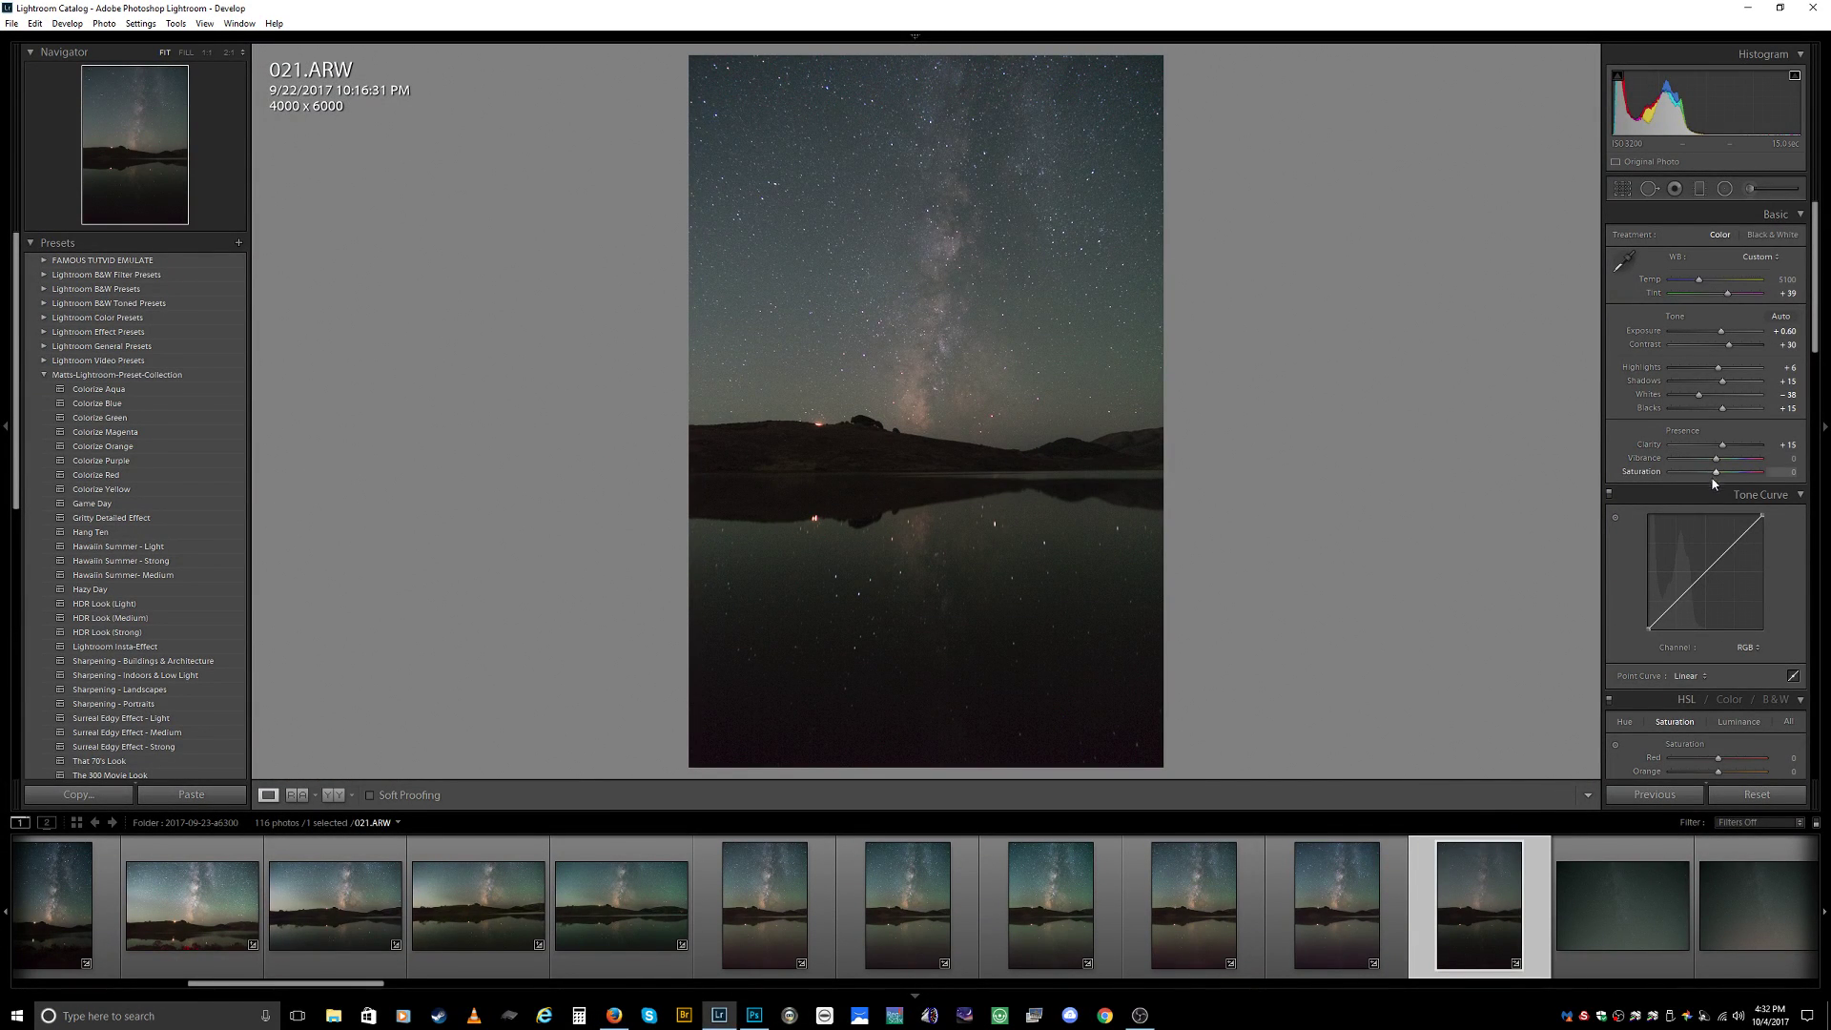
pyautogui.moveTo(1699, 577); pyautogui.dragTo(1665, 614)
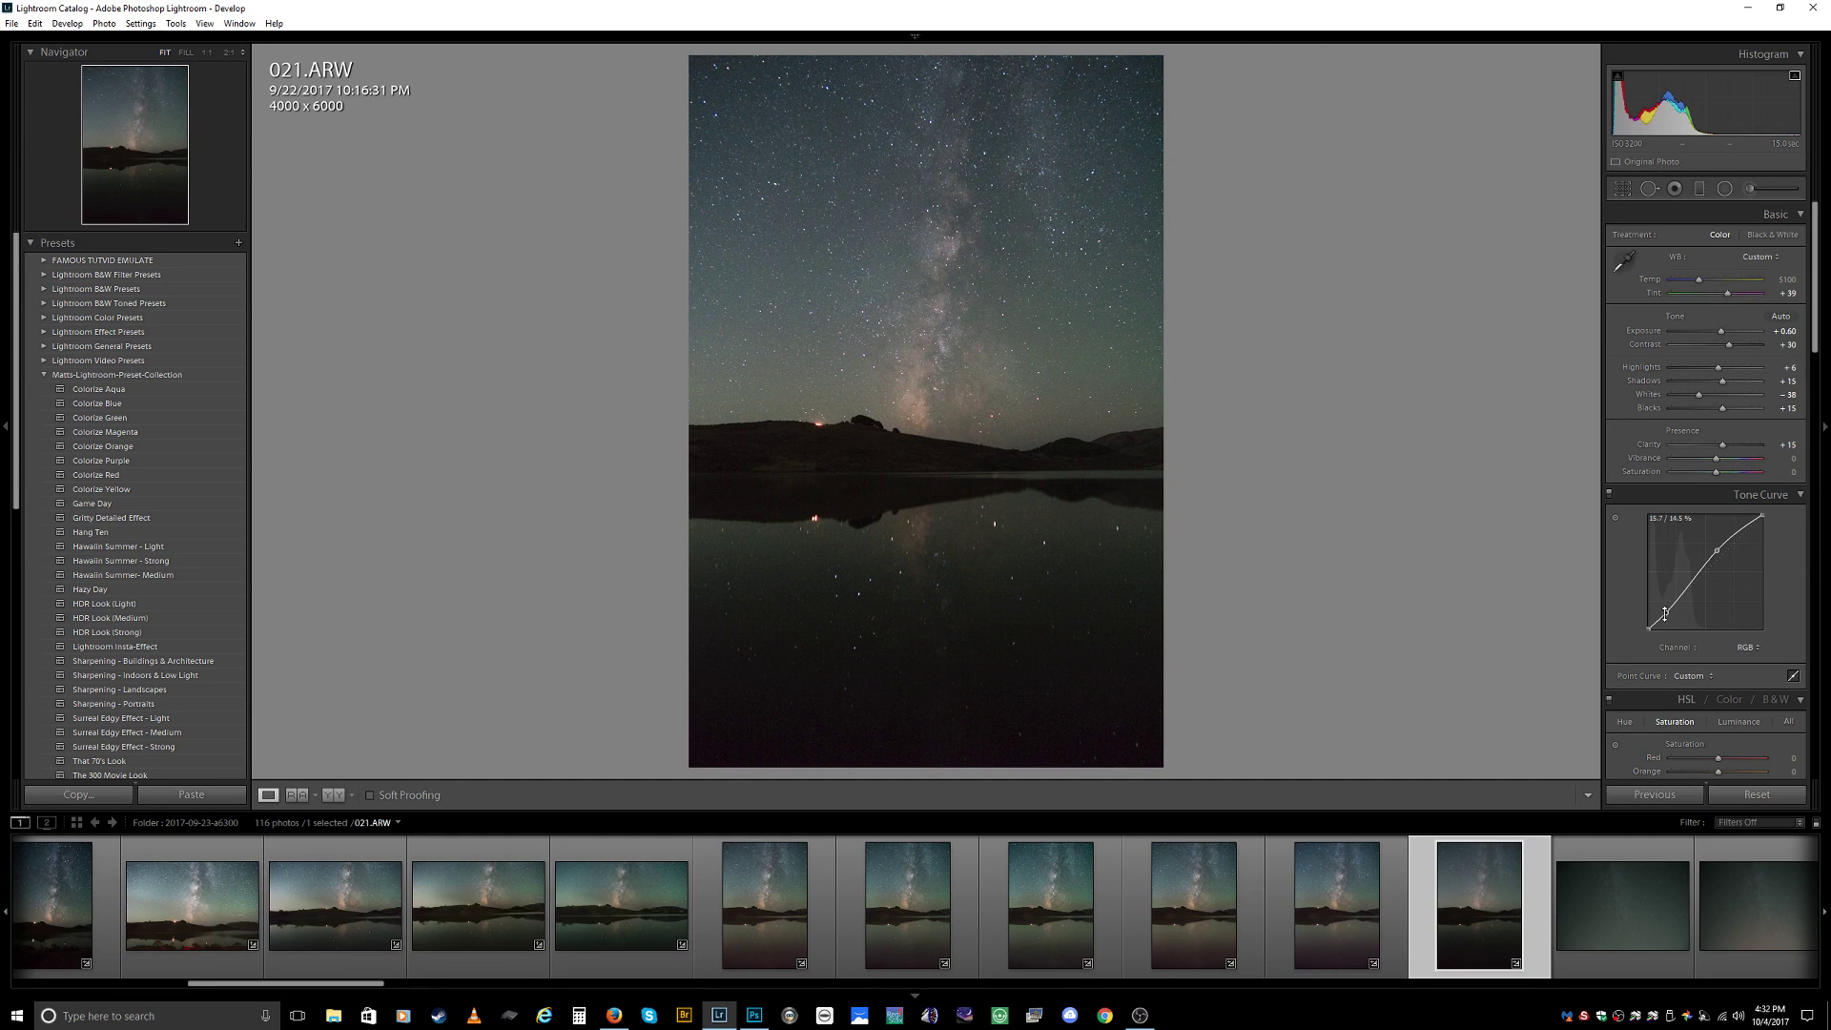
# With the tone curve targeted tool at 1:1, nudge the Milky Way sky tones up and down.
pyautogui.click(1617, 524)
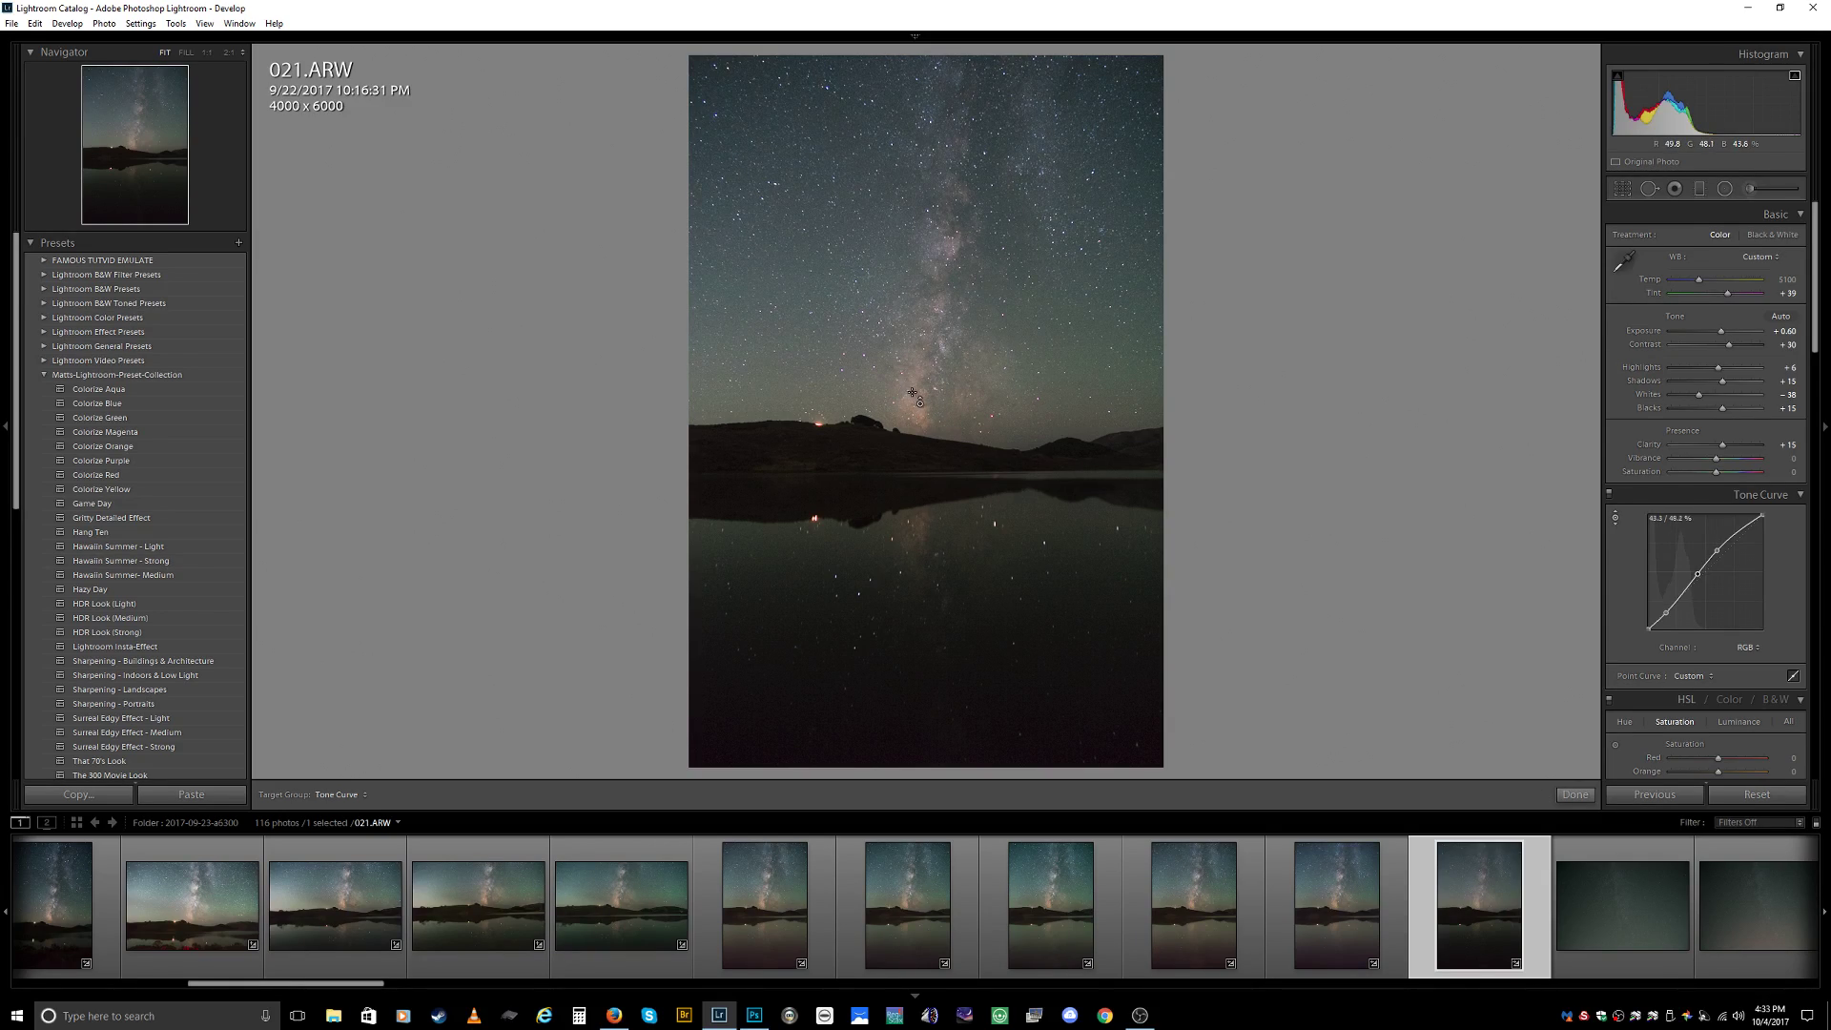
pyautogui.click(128, 138)
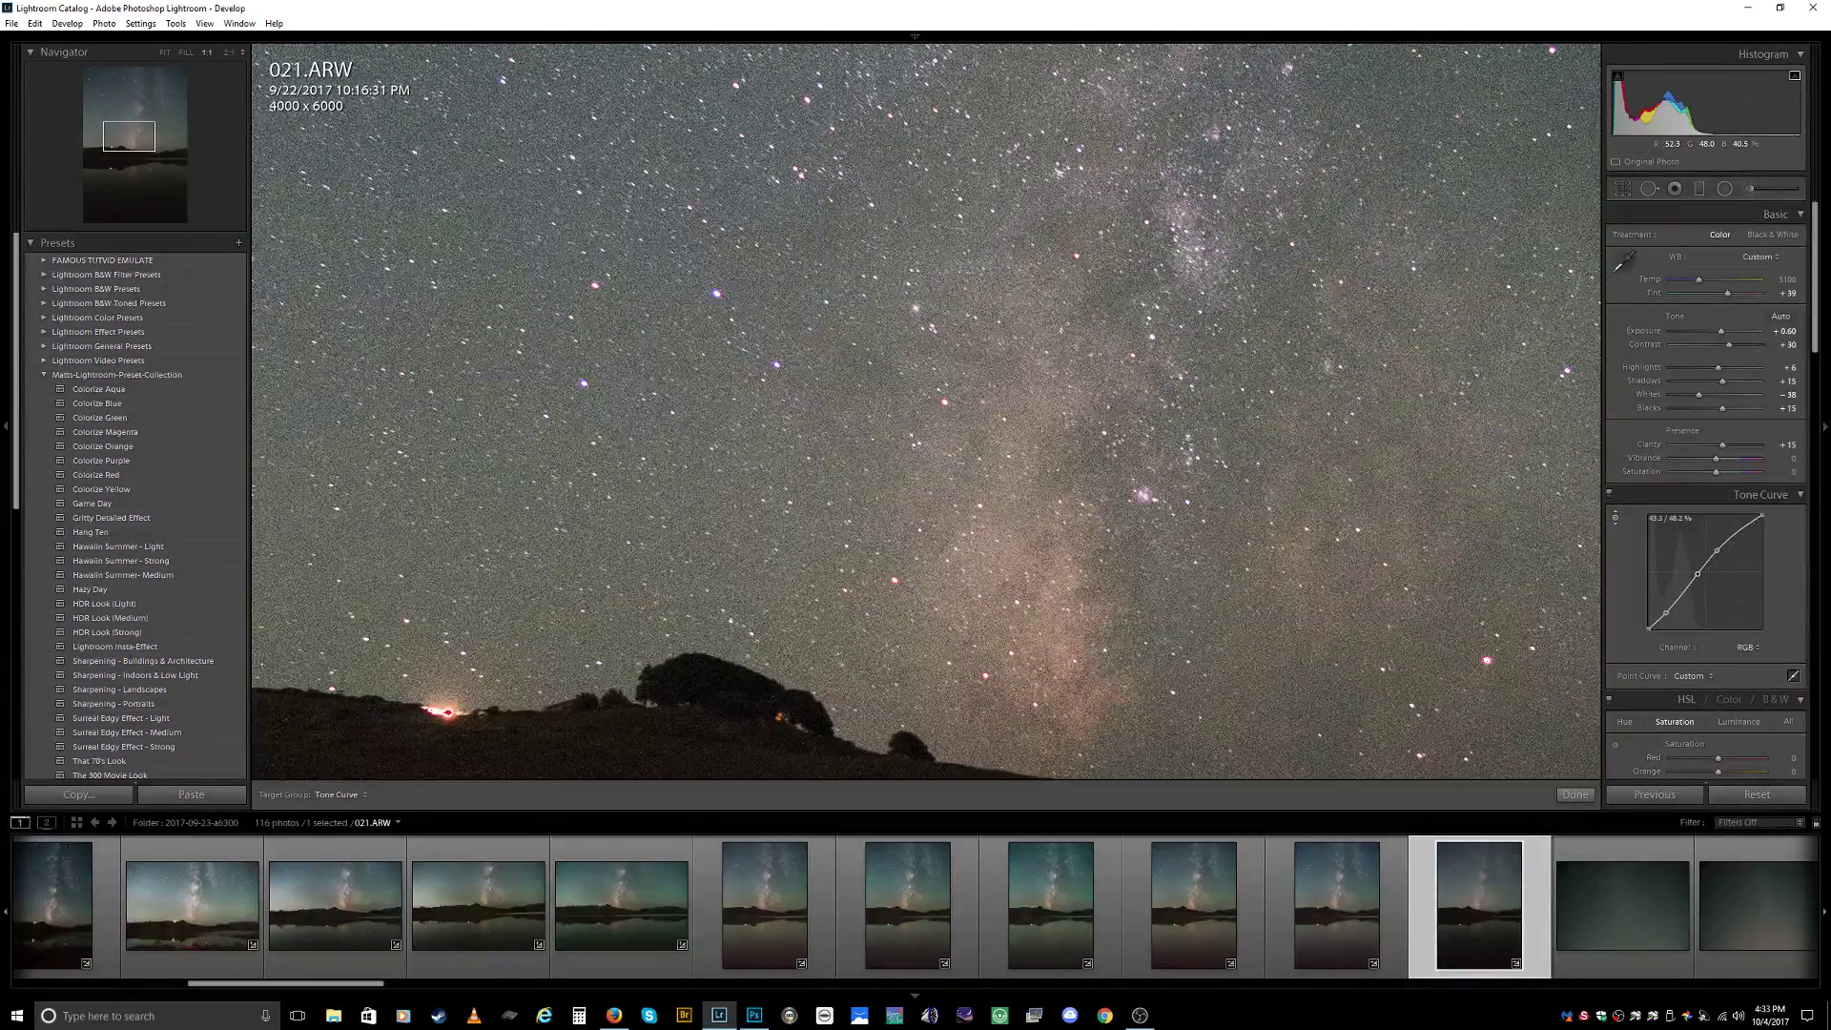
pyautogui.press('Up')
pyautogui.press('Up')
pyautogui.press('Up')
pyautogui.press('Up')
pyautogui.press('Up')
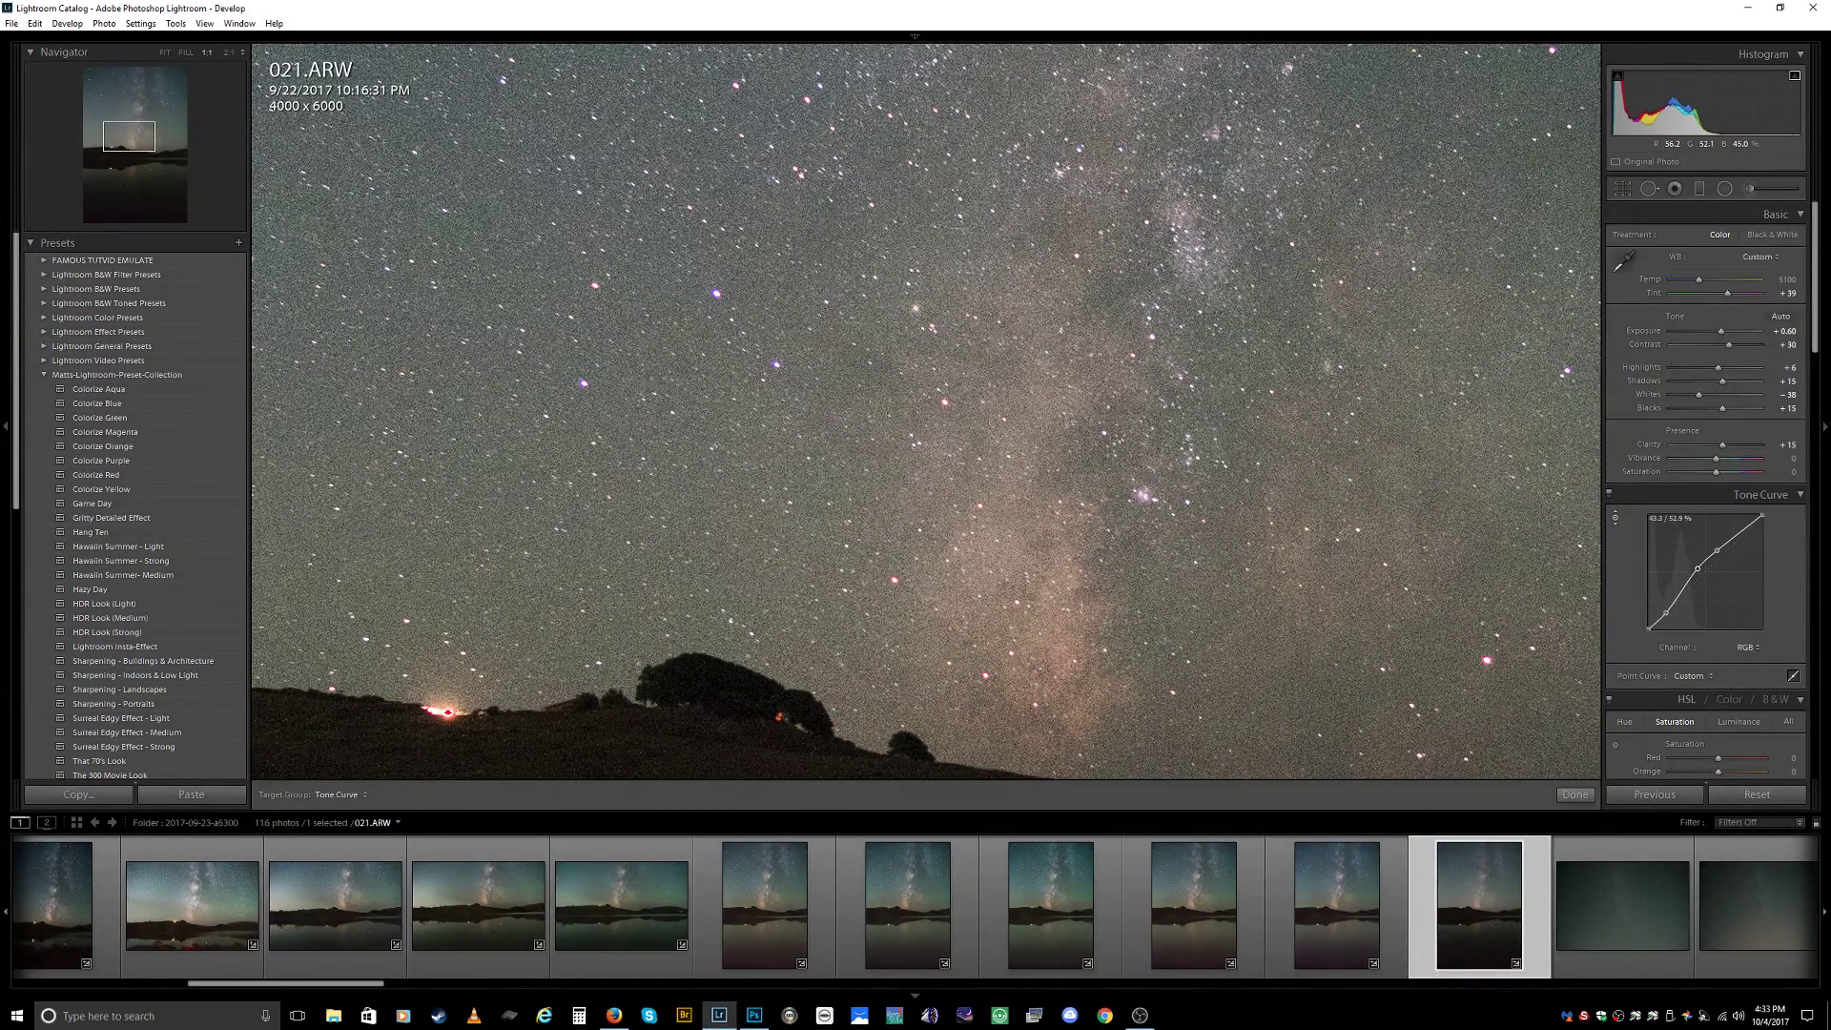
pyautogui.press('Down')
pyautogui.press('Down')
pyautogui.press('Down')
pyautogui.press('Down')
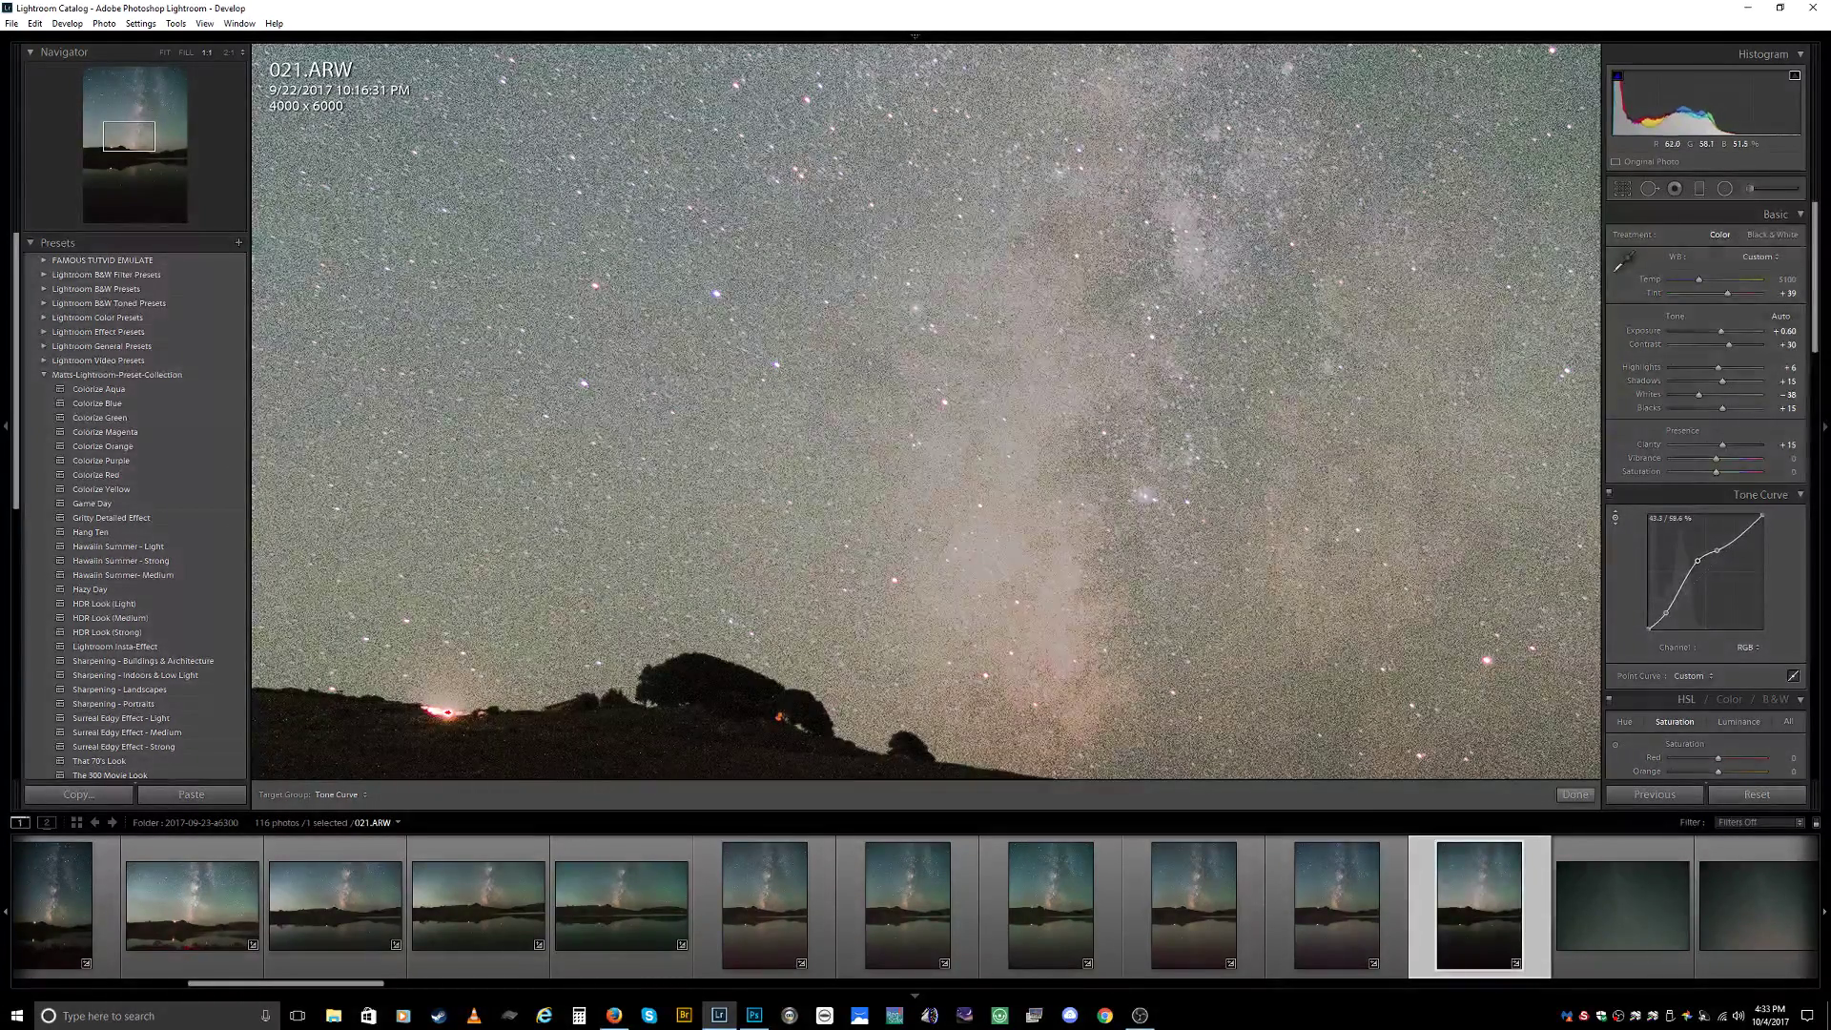
pyautogui.press('Up')
pyautogui.press('Up')
pyautogui.press('Up')
pyautogui.press('Down')
pyautogui.press('Down')
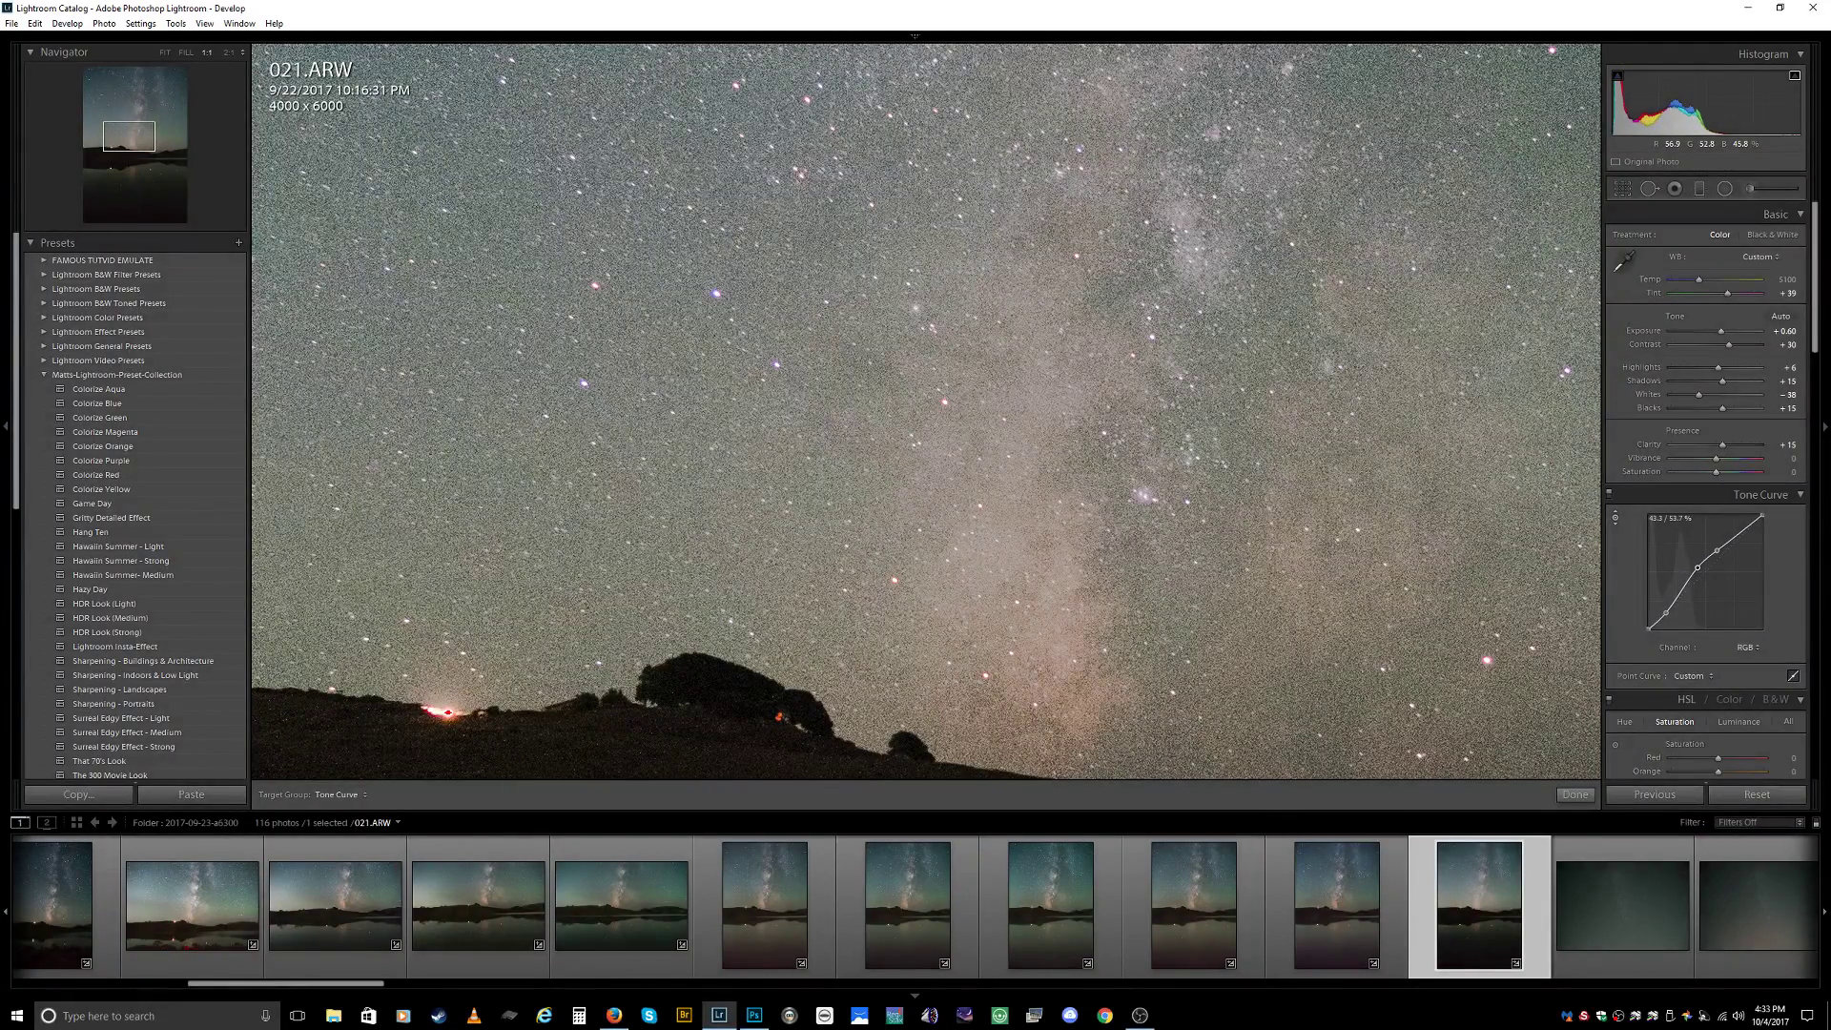
pyautogui.press('Down')
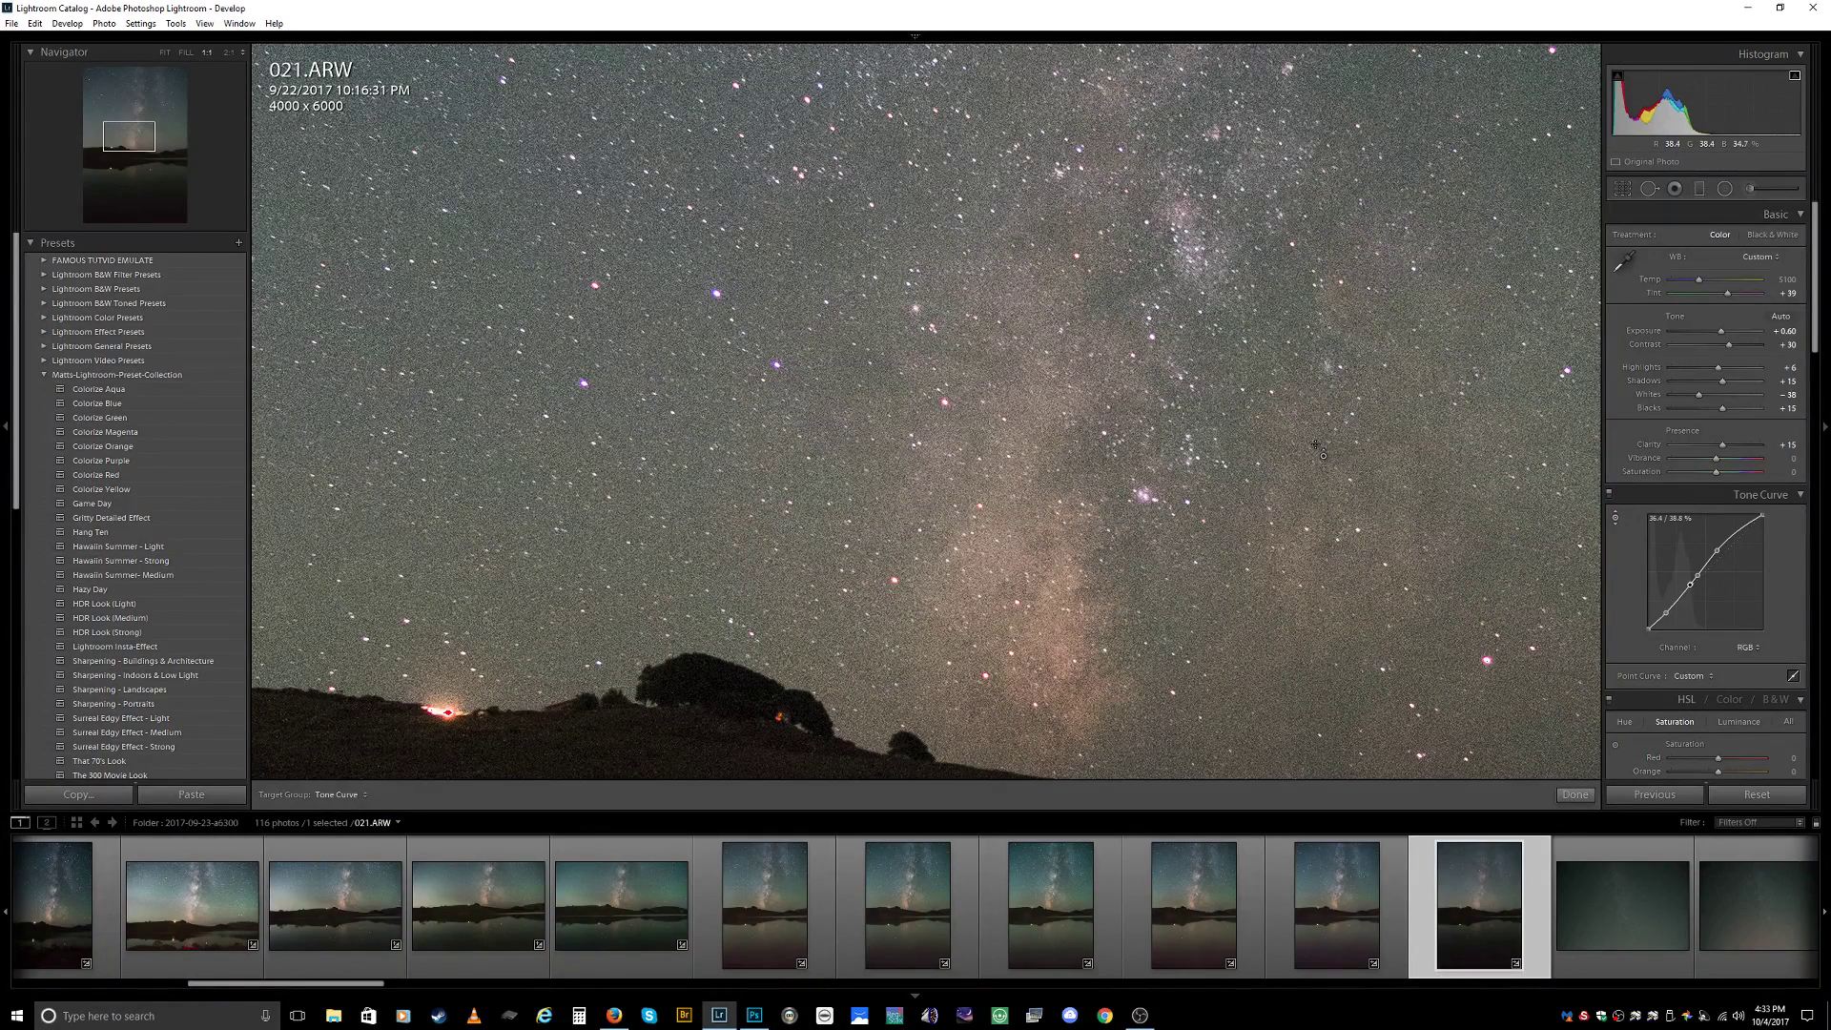
pyautogui.press('z')
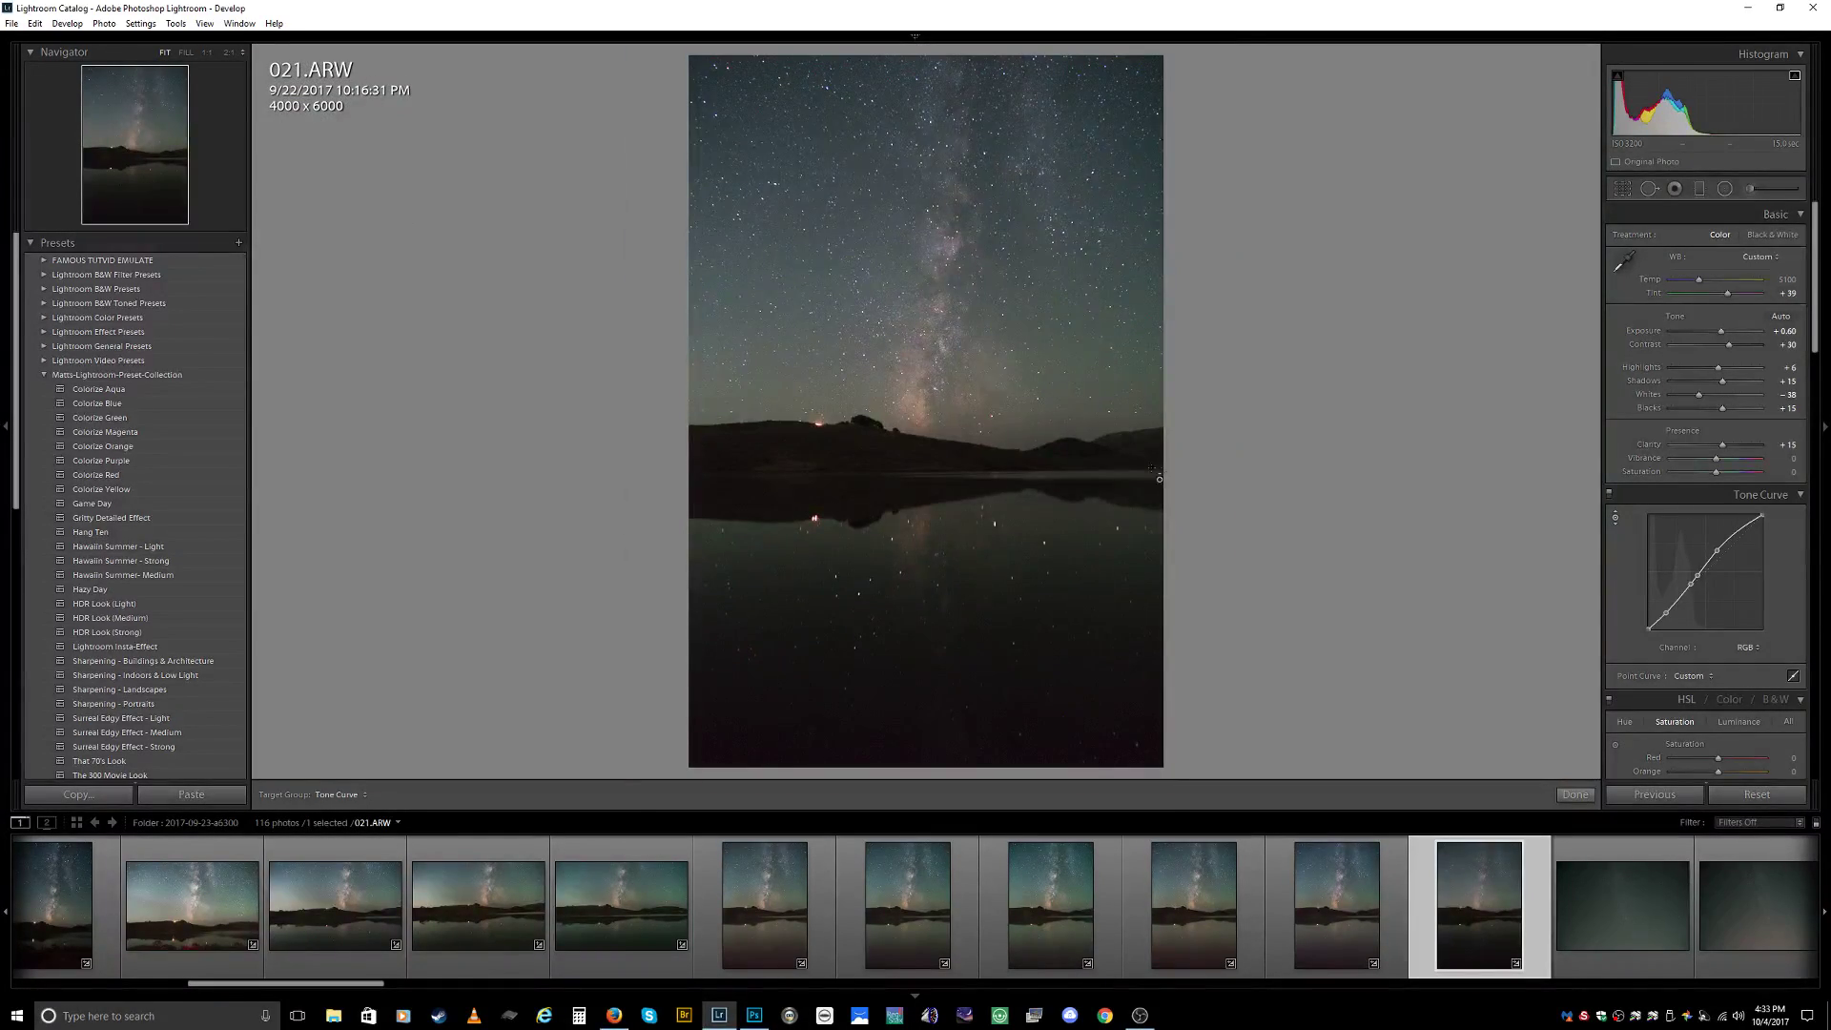
# Sample a star's purple fringe with the Defringe eyedropper, giving Purple Amount 5, Hue 39/52.
pyautogui.click(1575, 795)
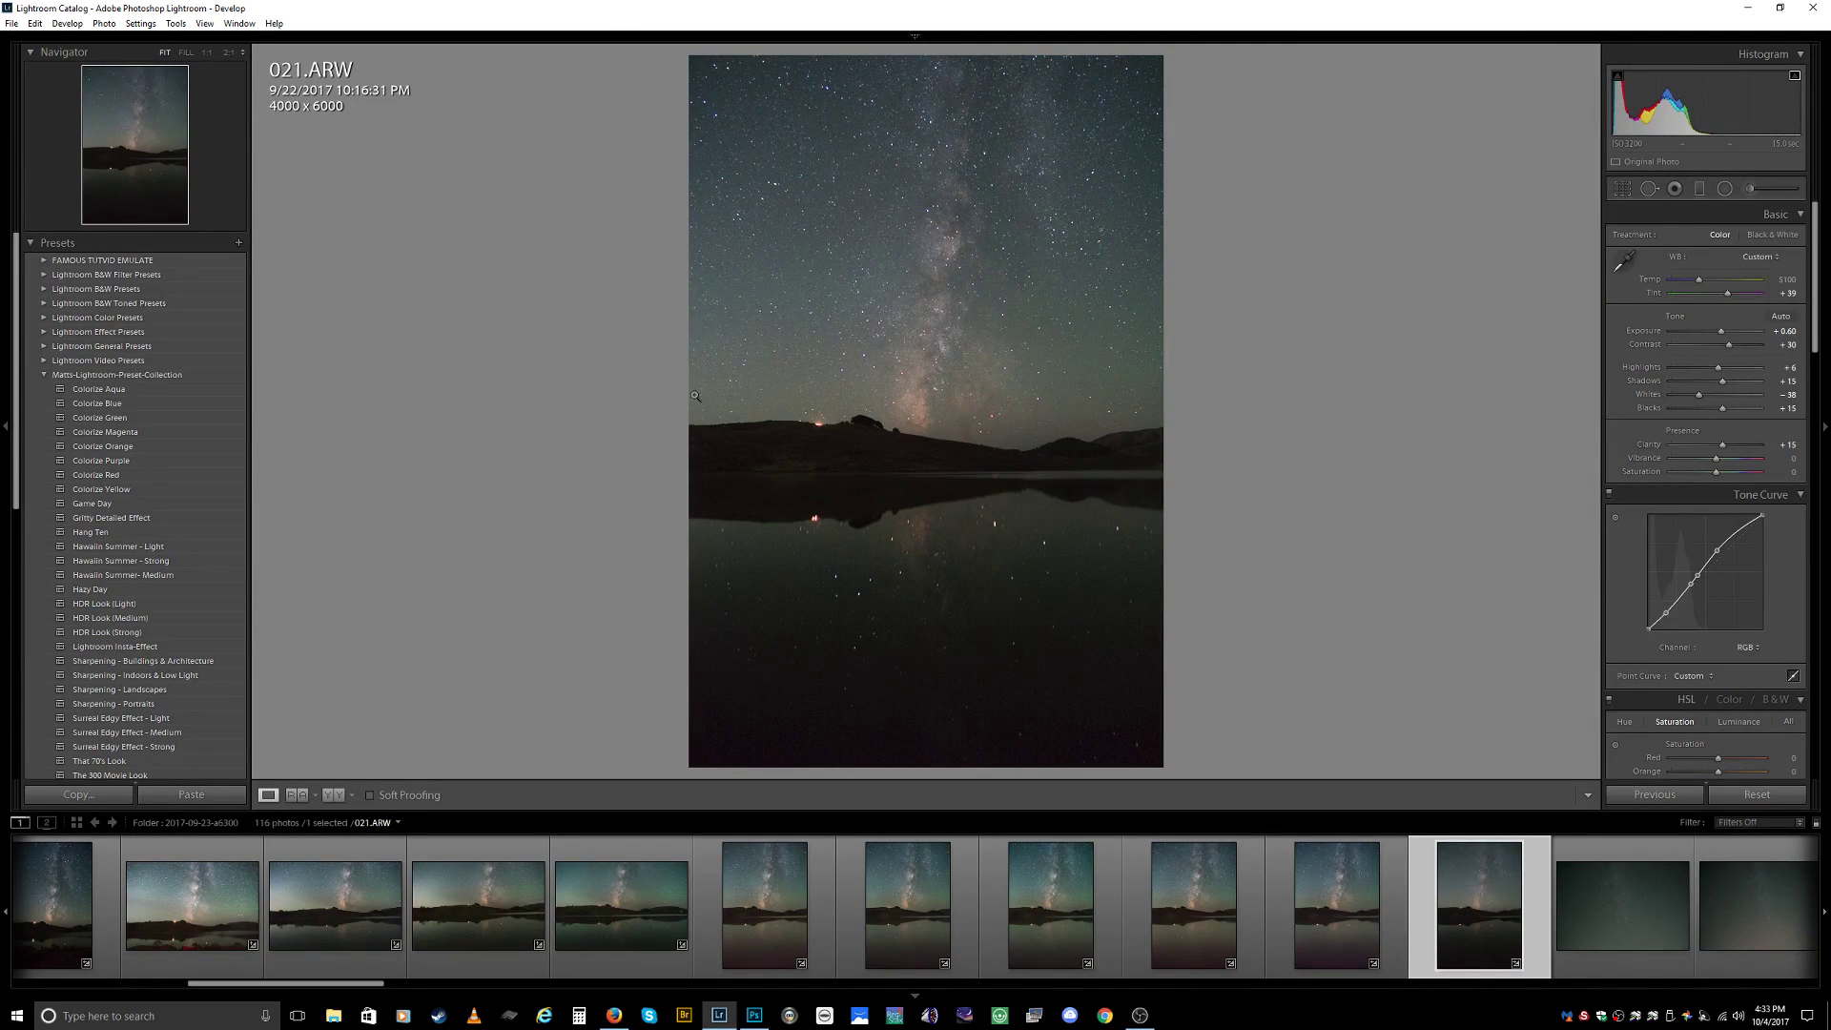
pyautogui.click(870, 316)
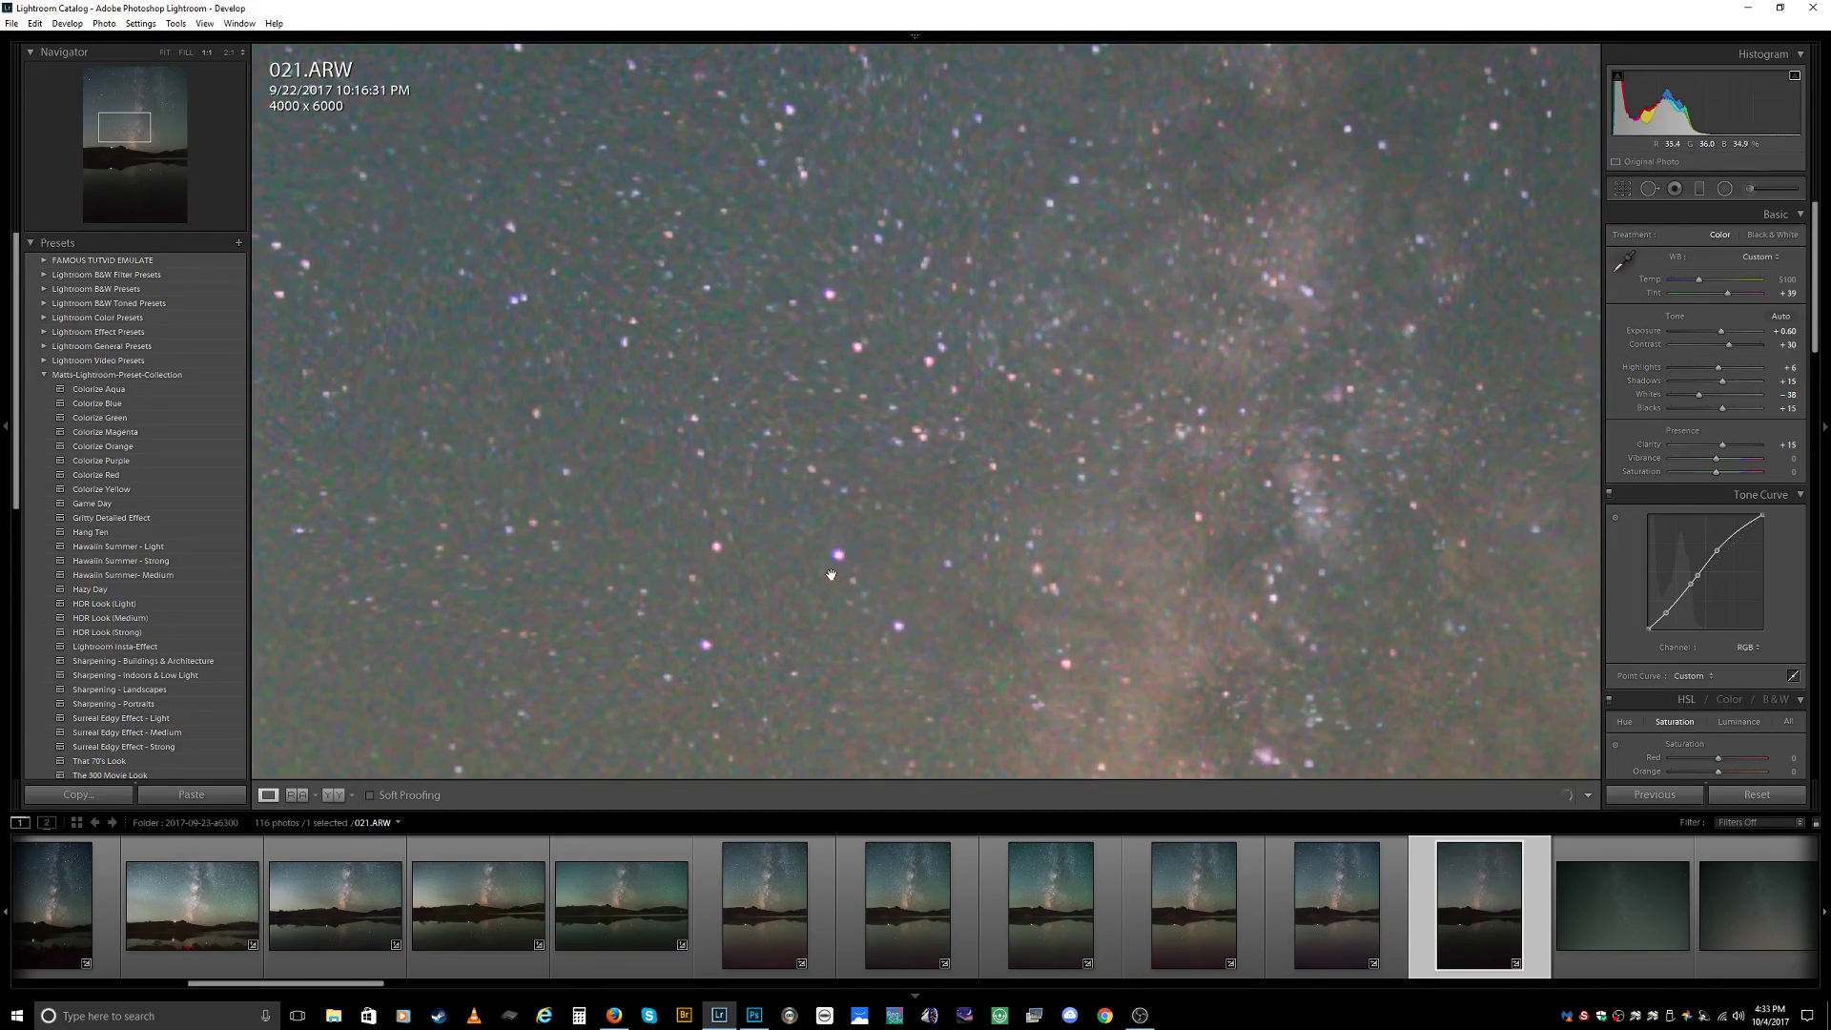
pyautogui.moveTo(901, 540); pyautogui.dragTo(892, 452)
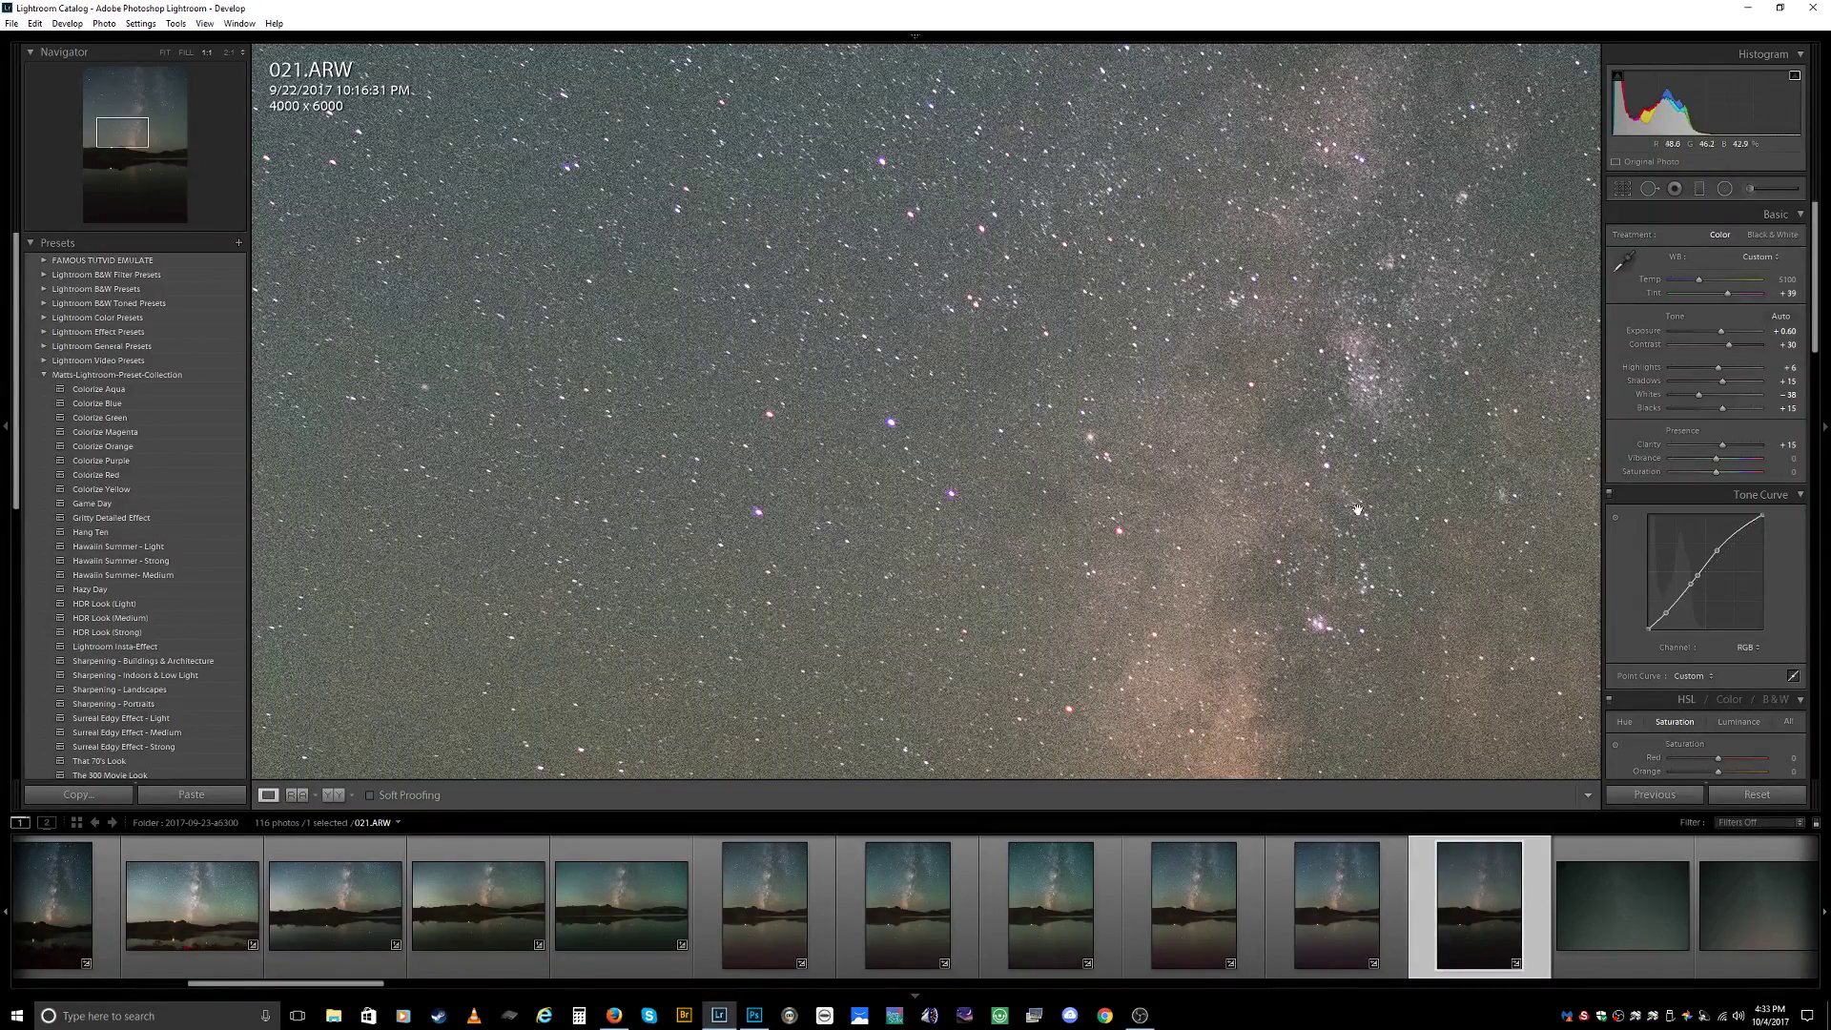
pyautogui.scroll(-10, 1616, 580)
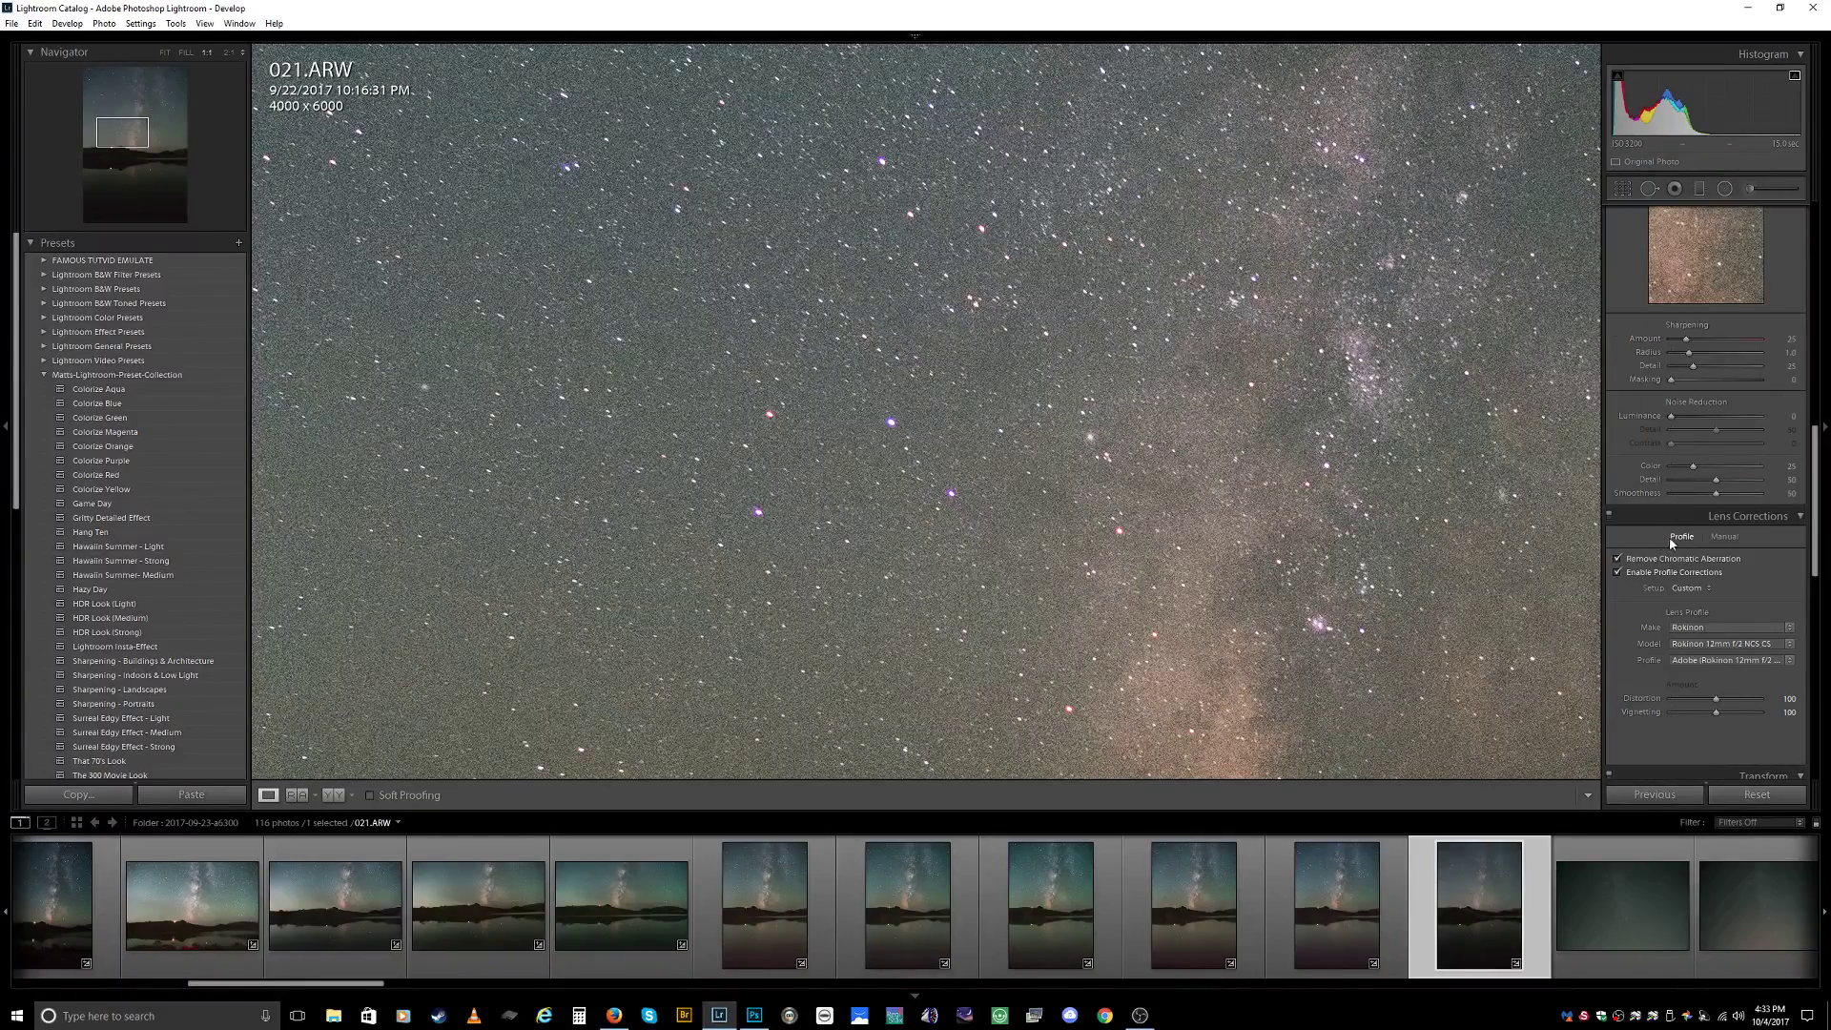
pyautogui.click(1725, 537)
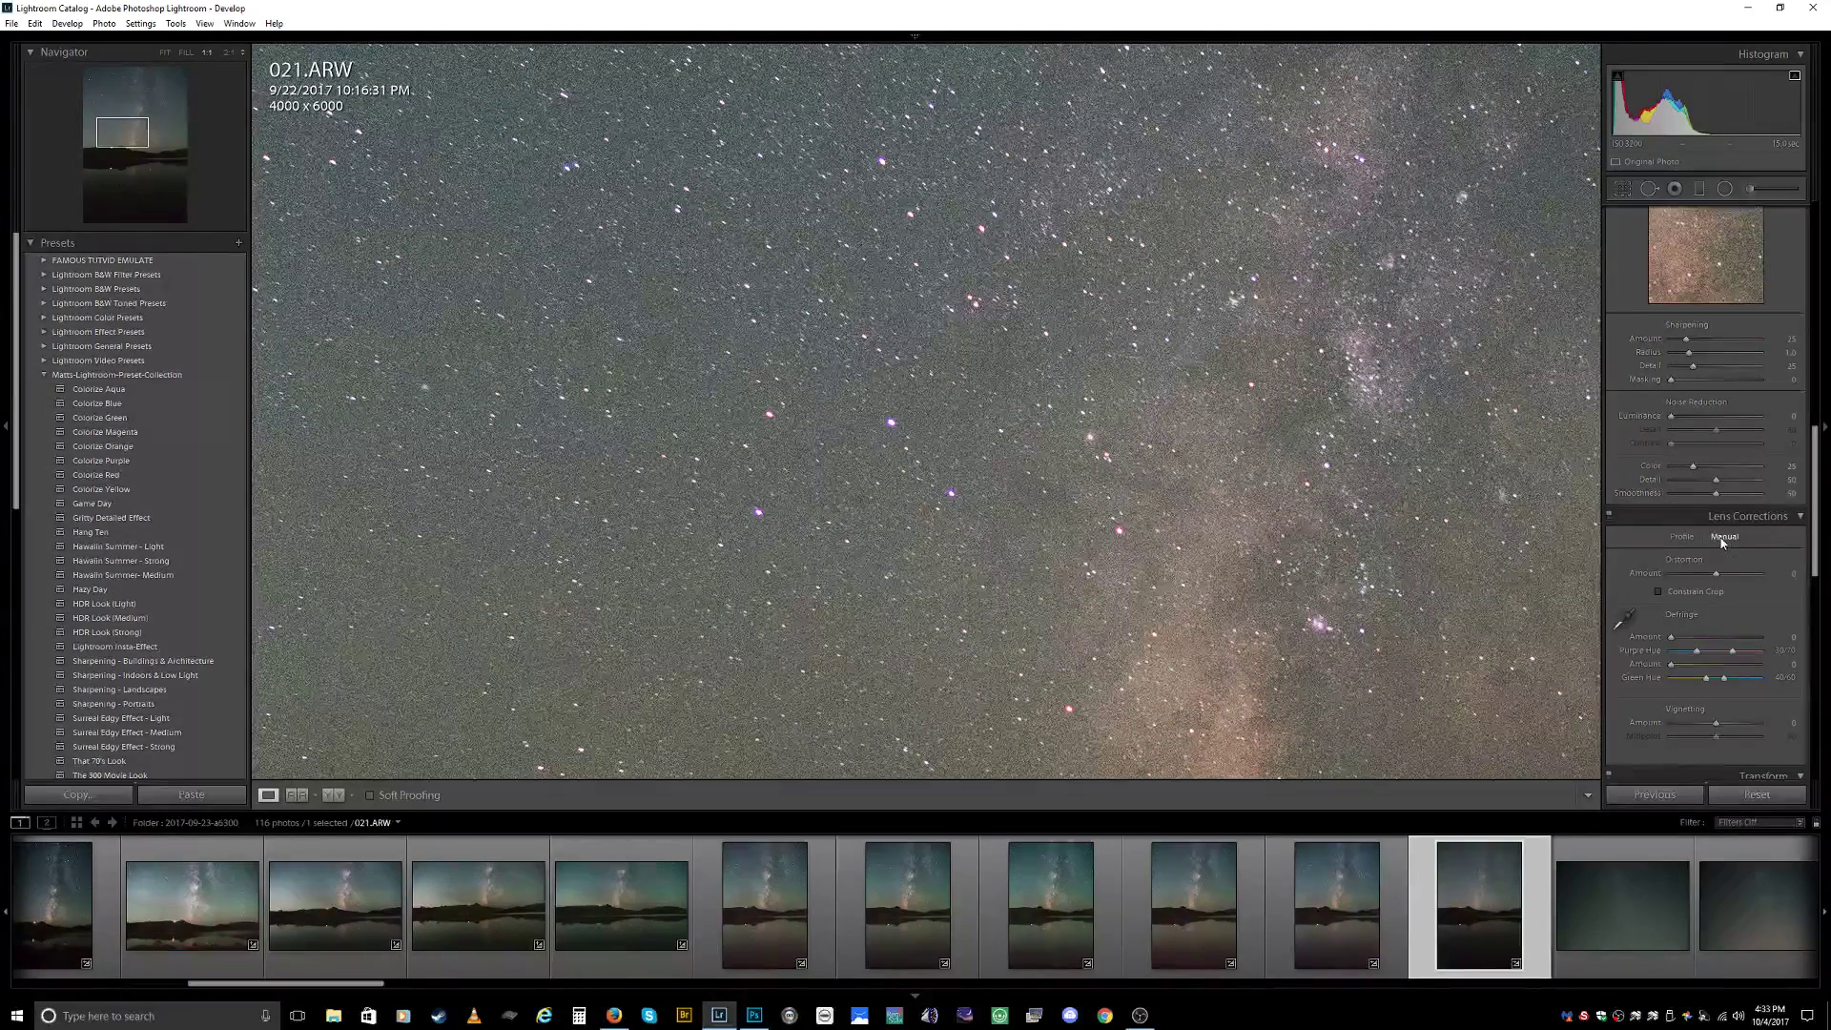
pyautogui.click(1624, 618)
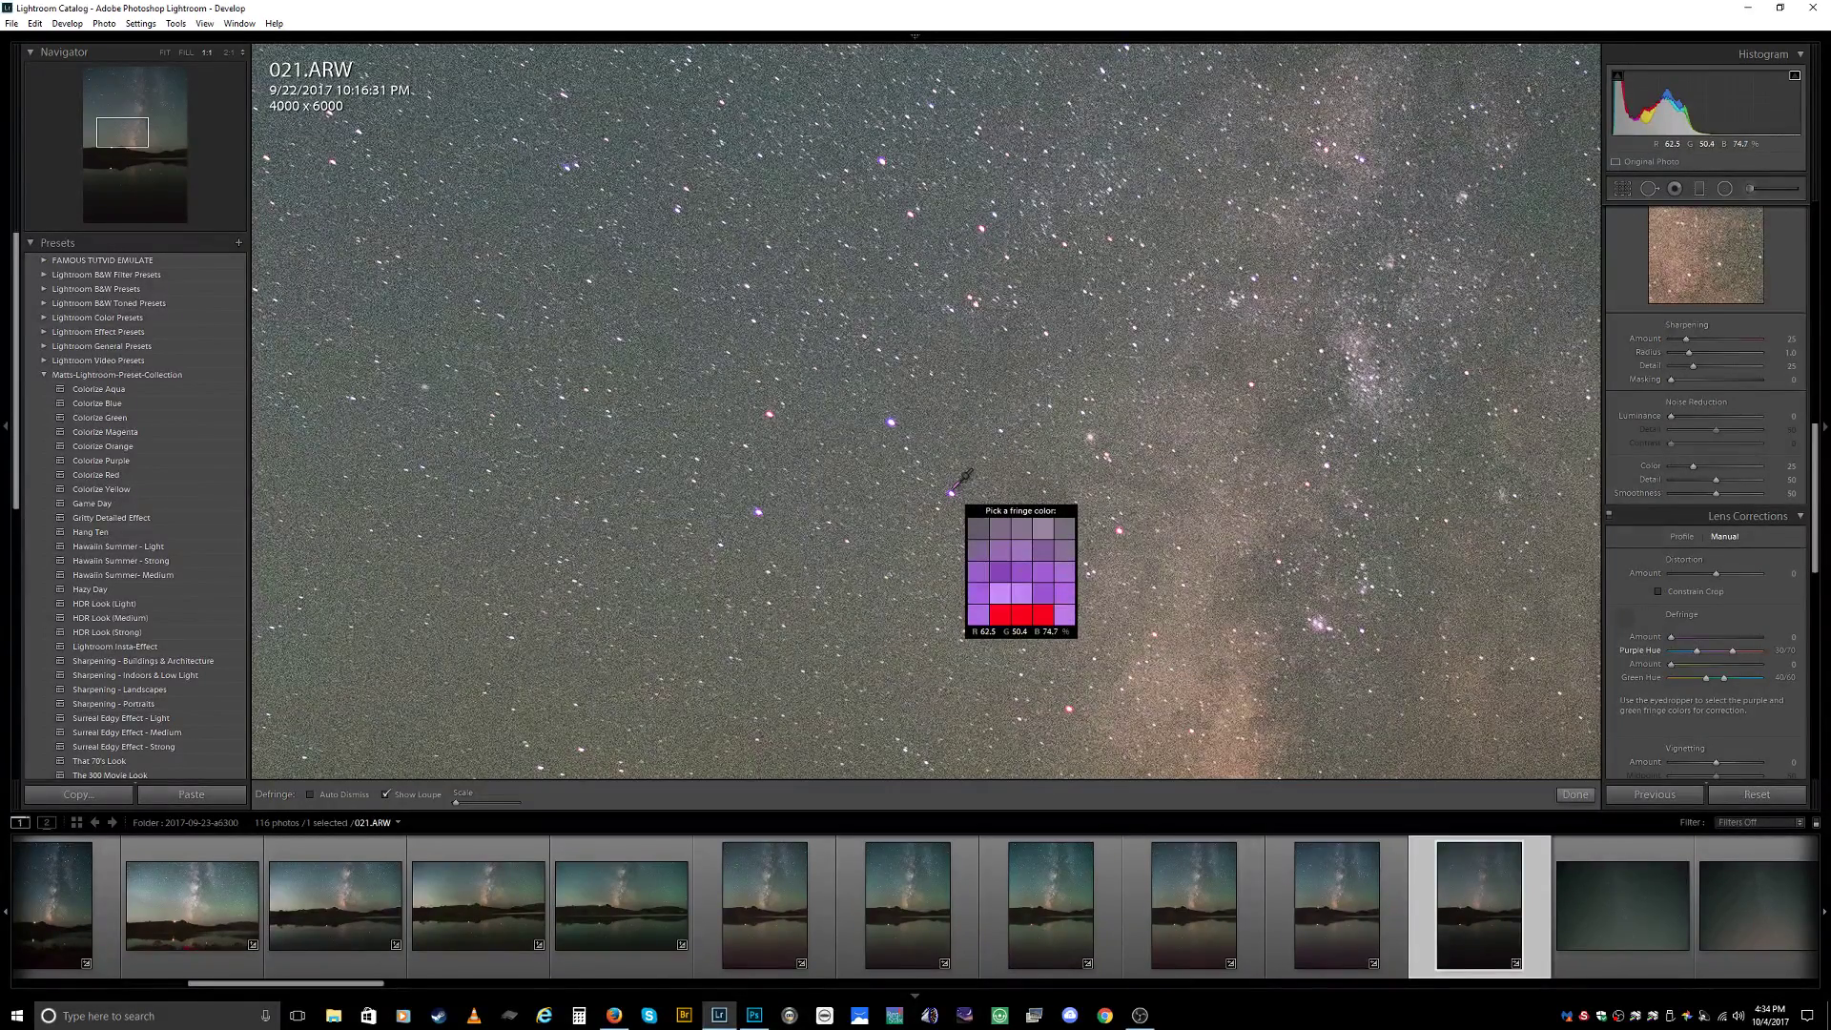
pyautogui.click(953, 492)
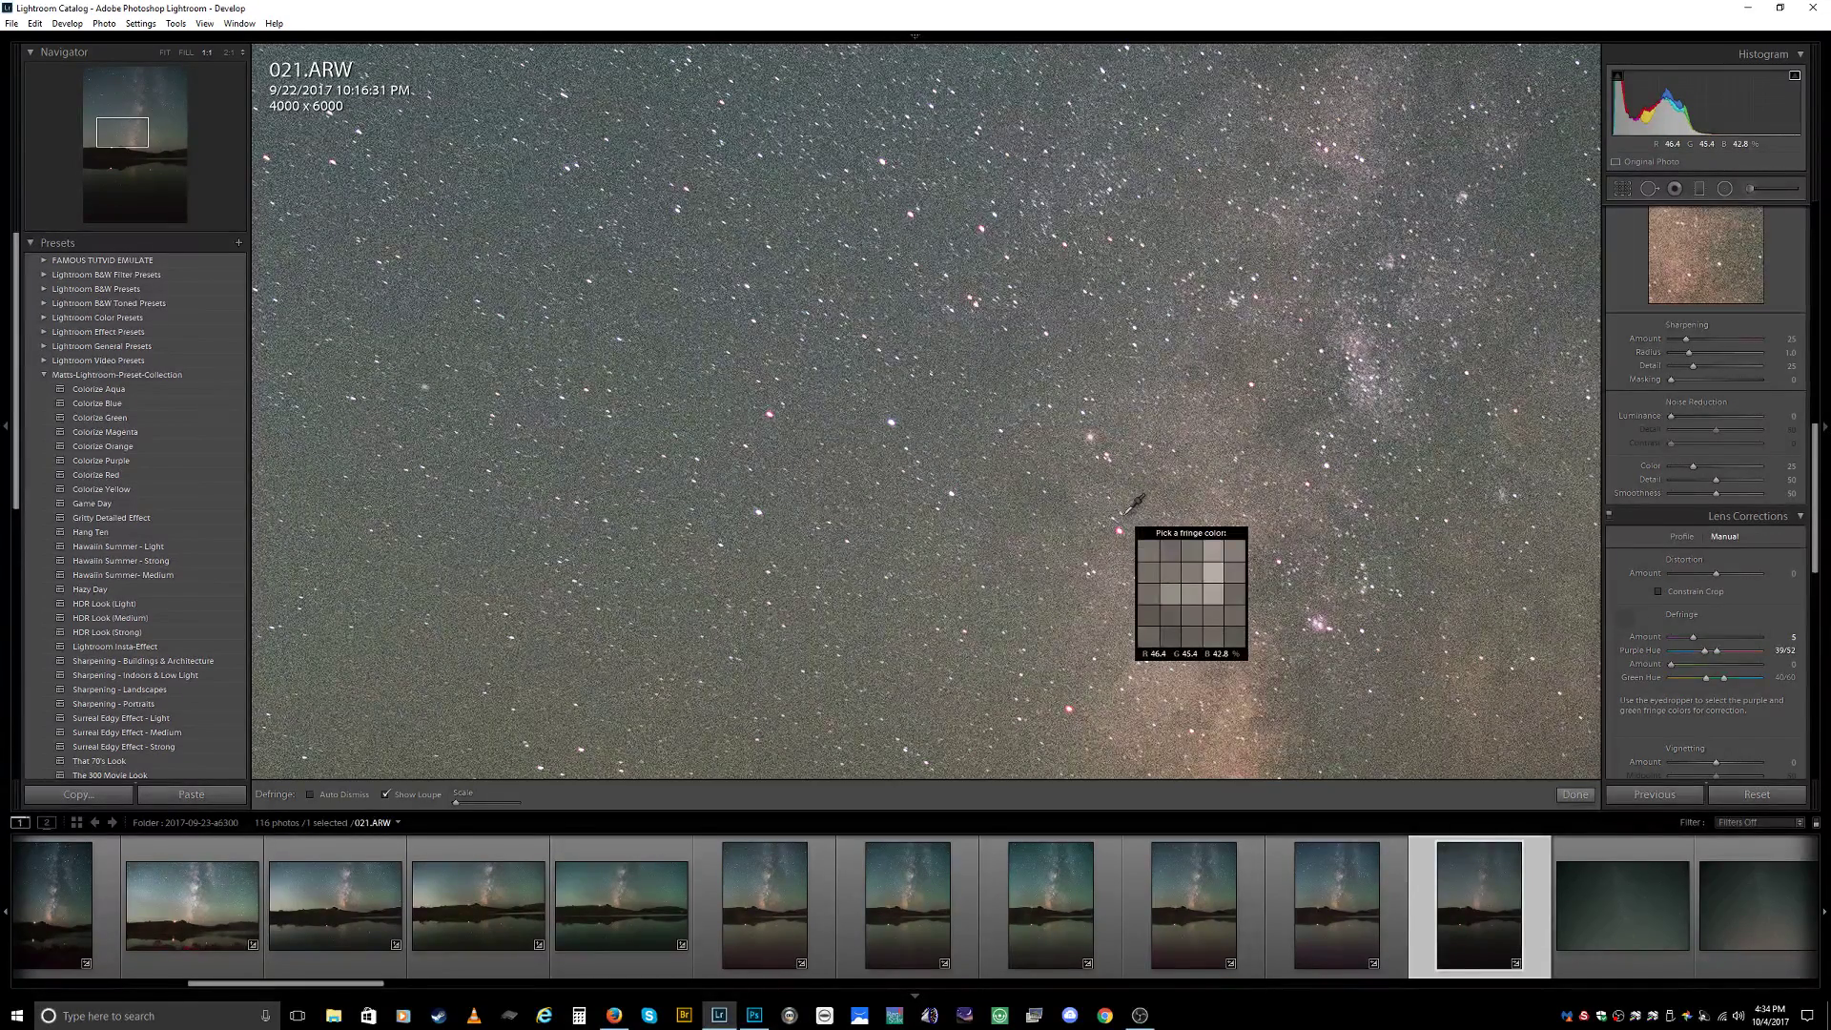
pyautogui.click(1575, 796)
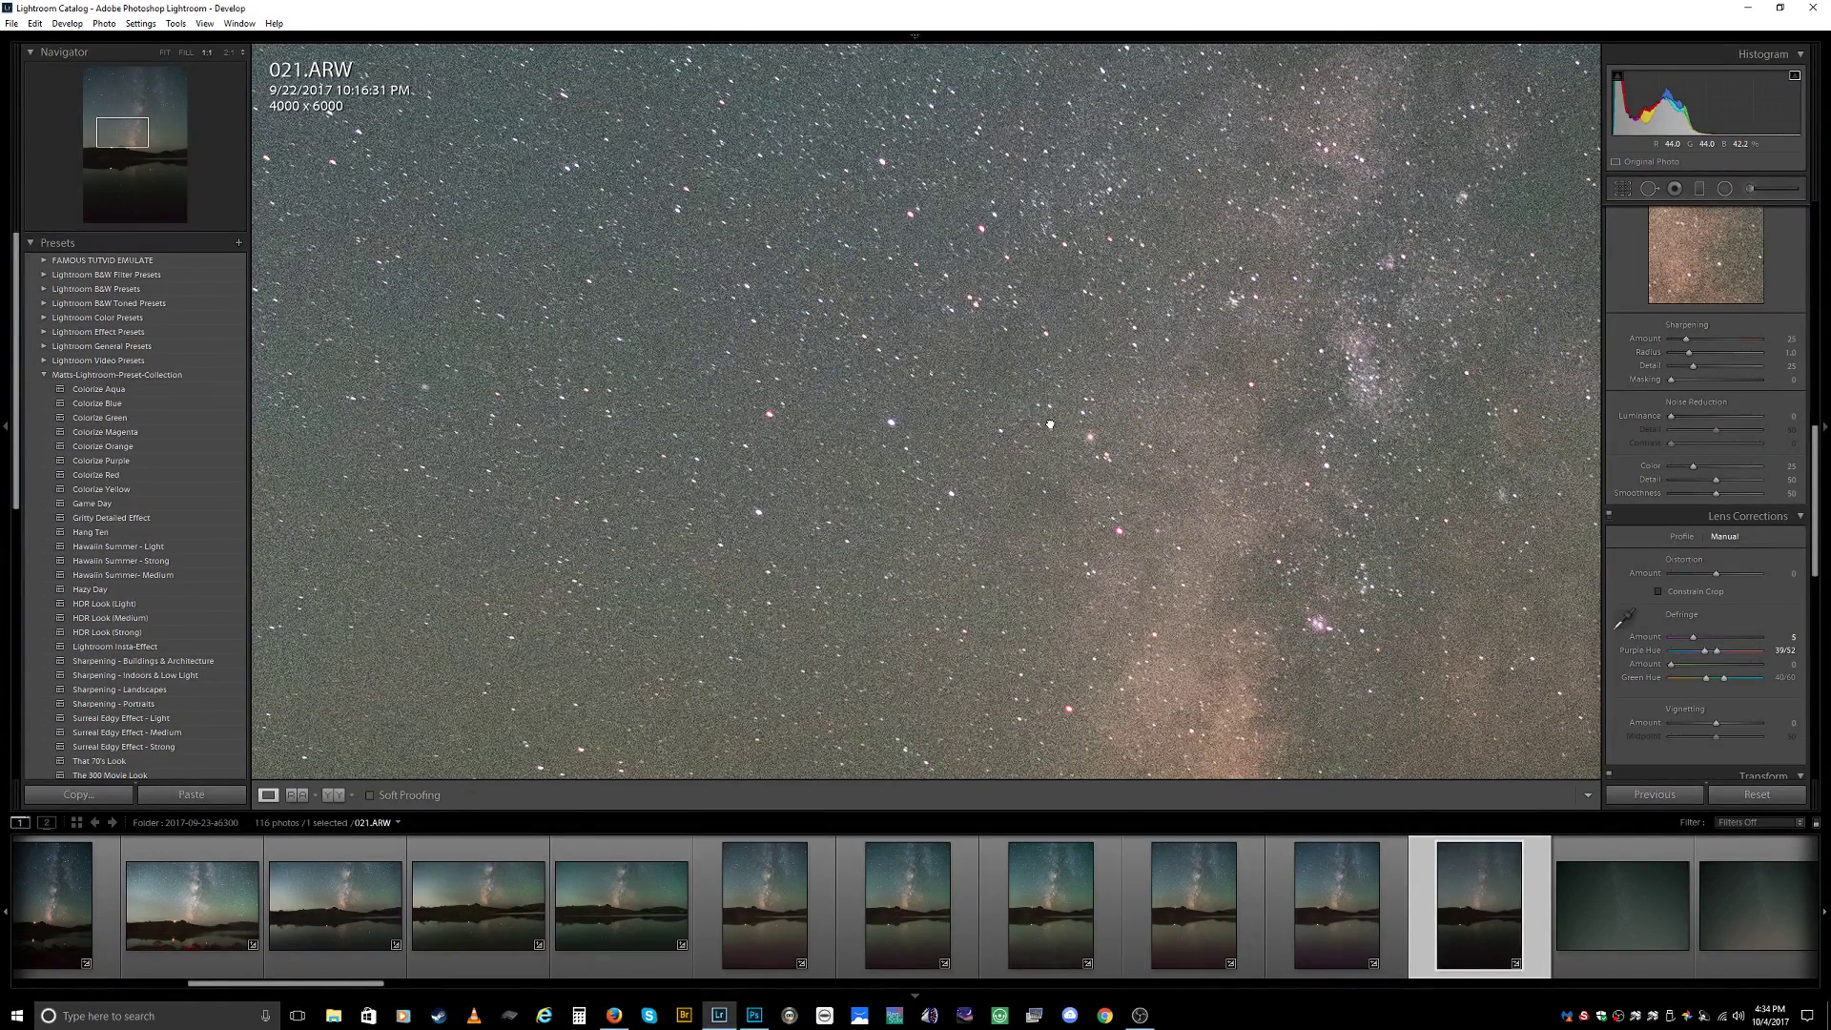
pyautogui.click(1050, 424)
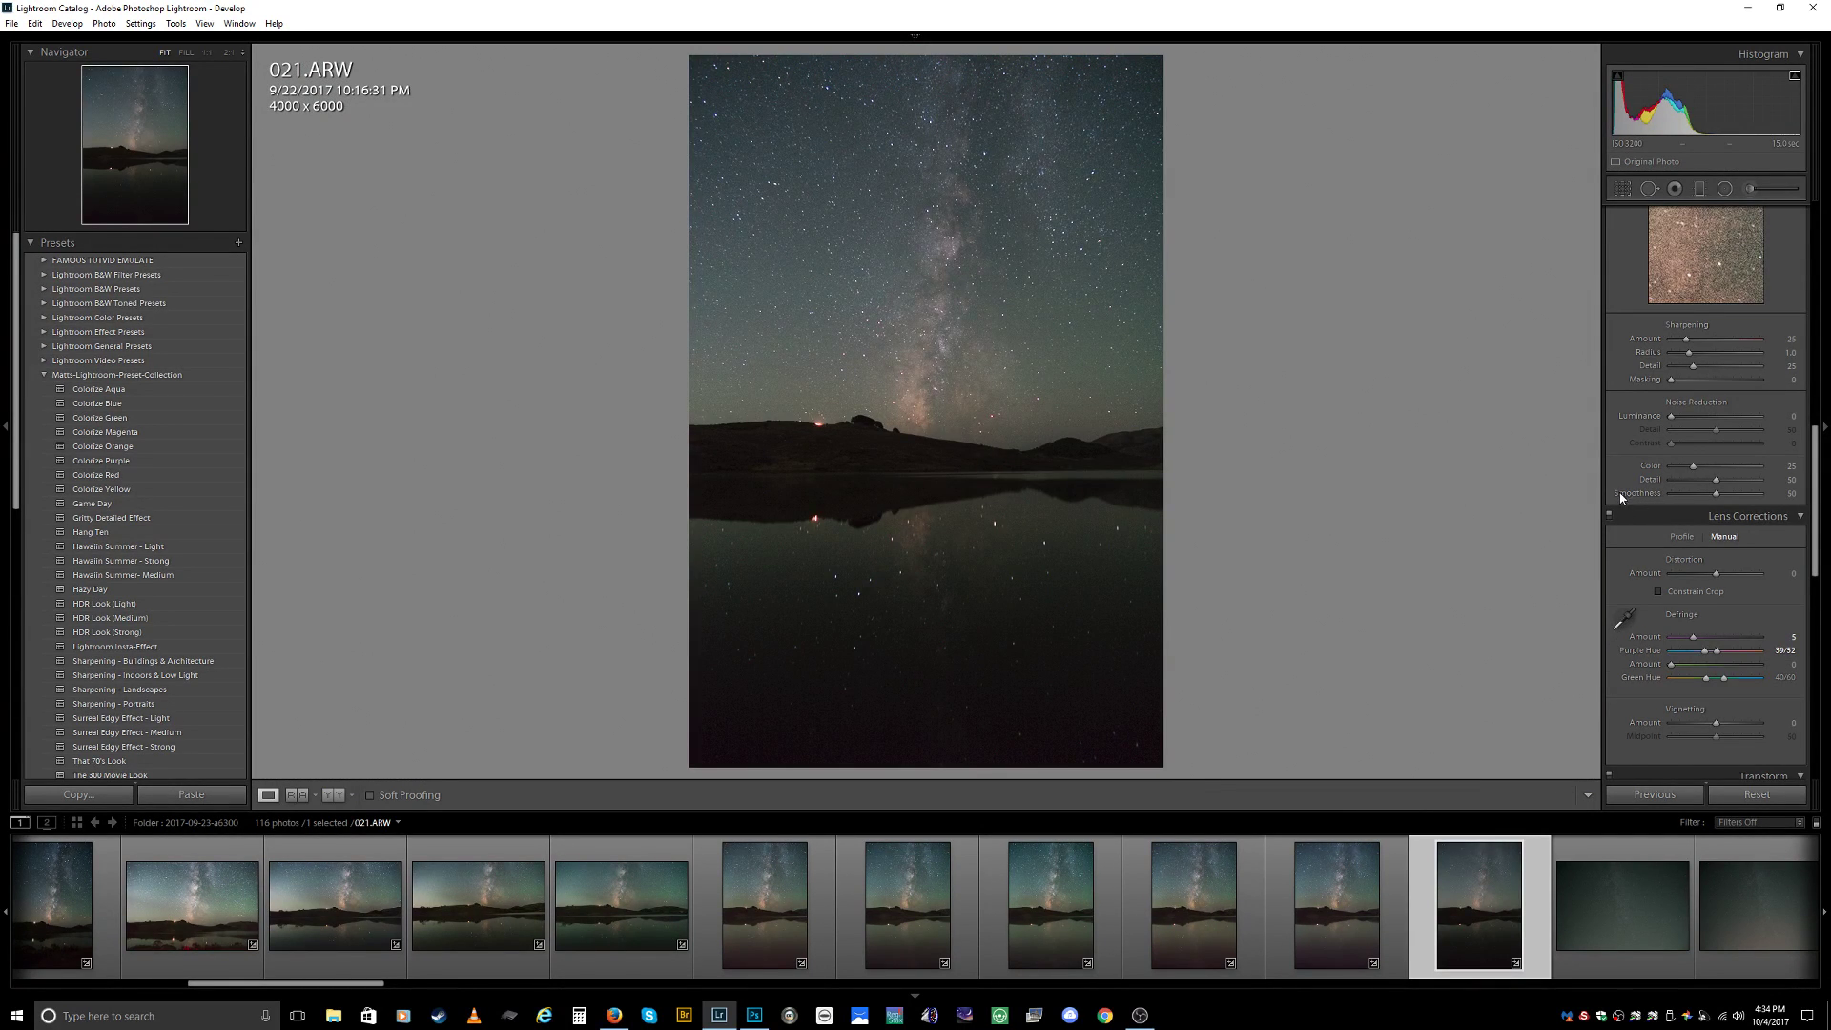
# Raise Exposure to +0.90 and check the Milky Way detail at 1:1 zoom.
pyautogui.scroll(5, 1620, 490)
pyautogui.scroll(5, 1635, 420)
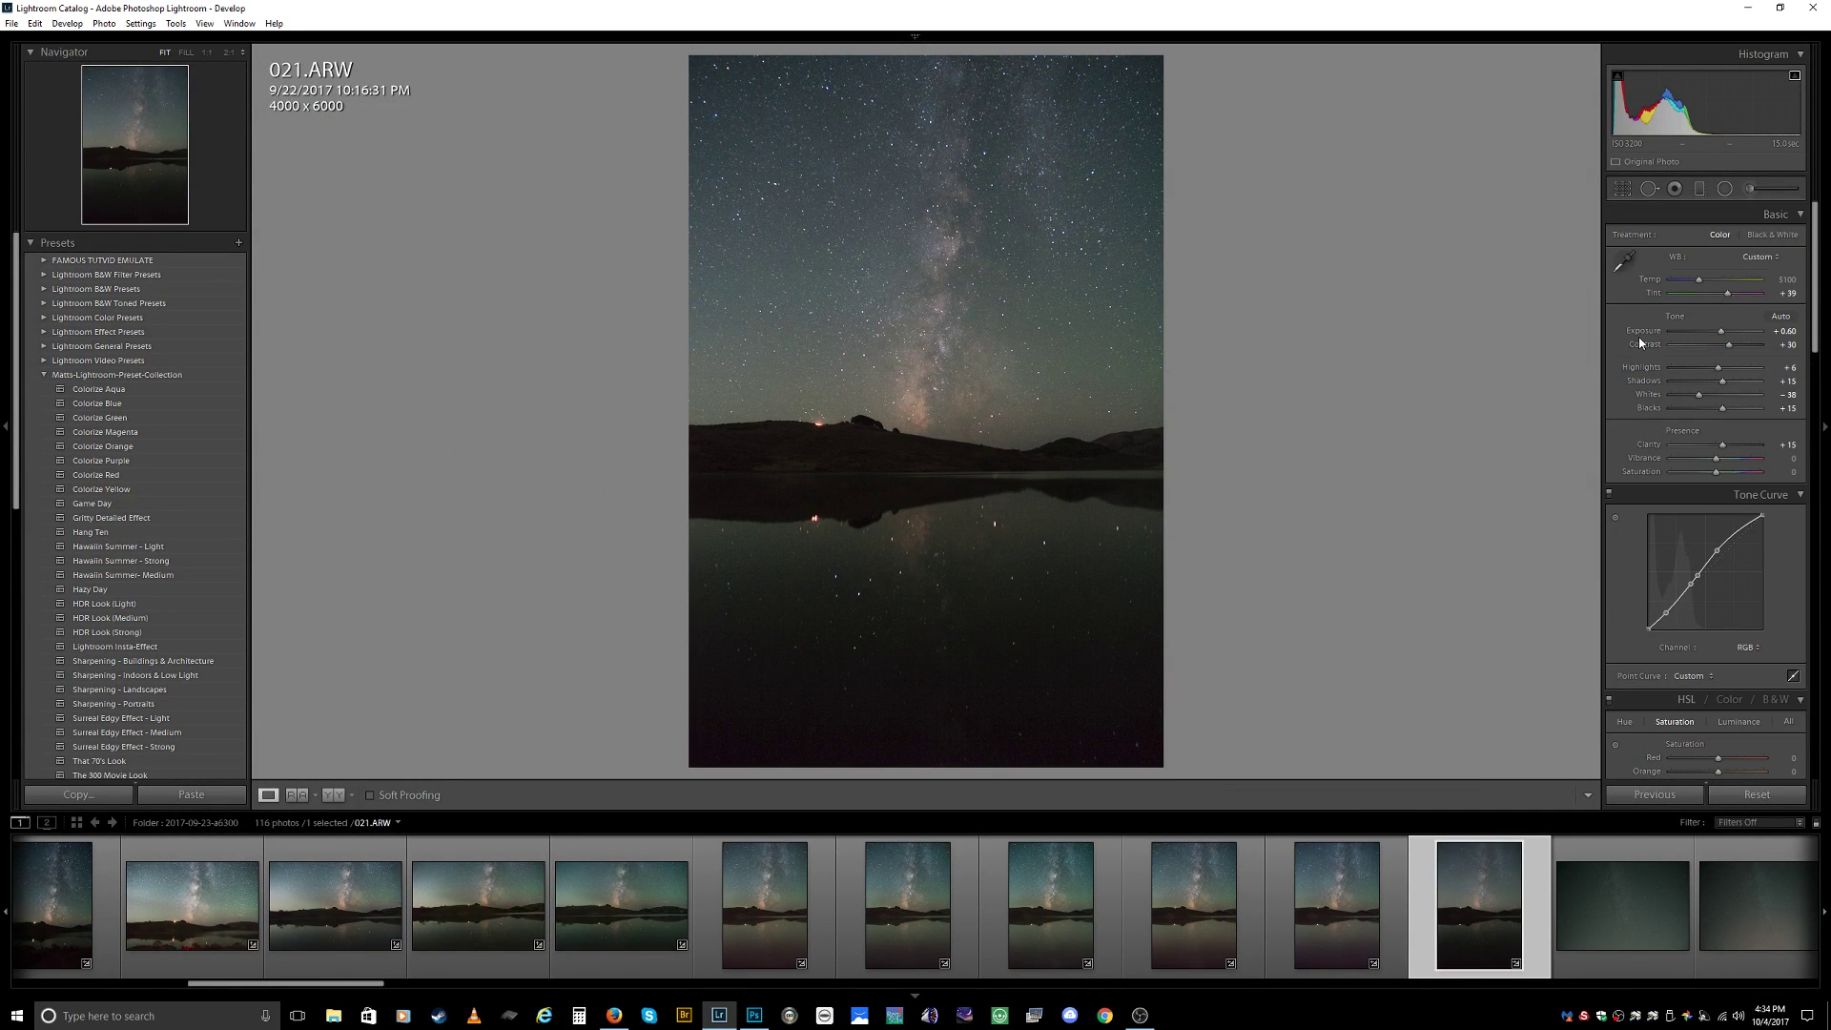
pyautogui.moveTo(1718, 336); pyautogui.dragTo(1724, 337)
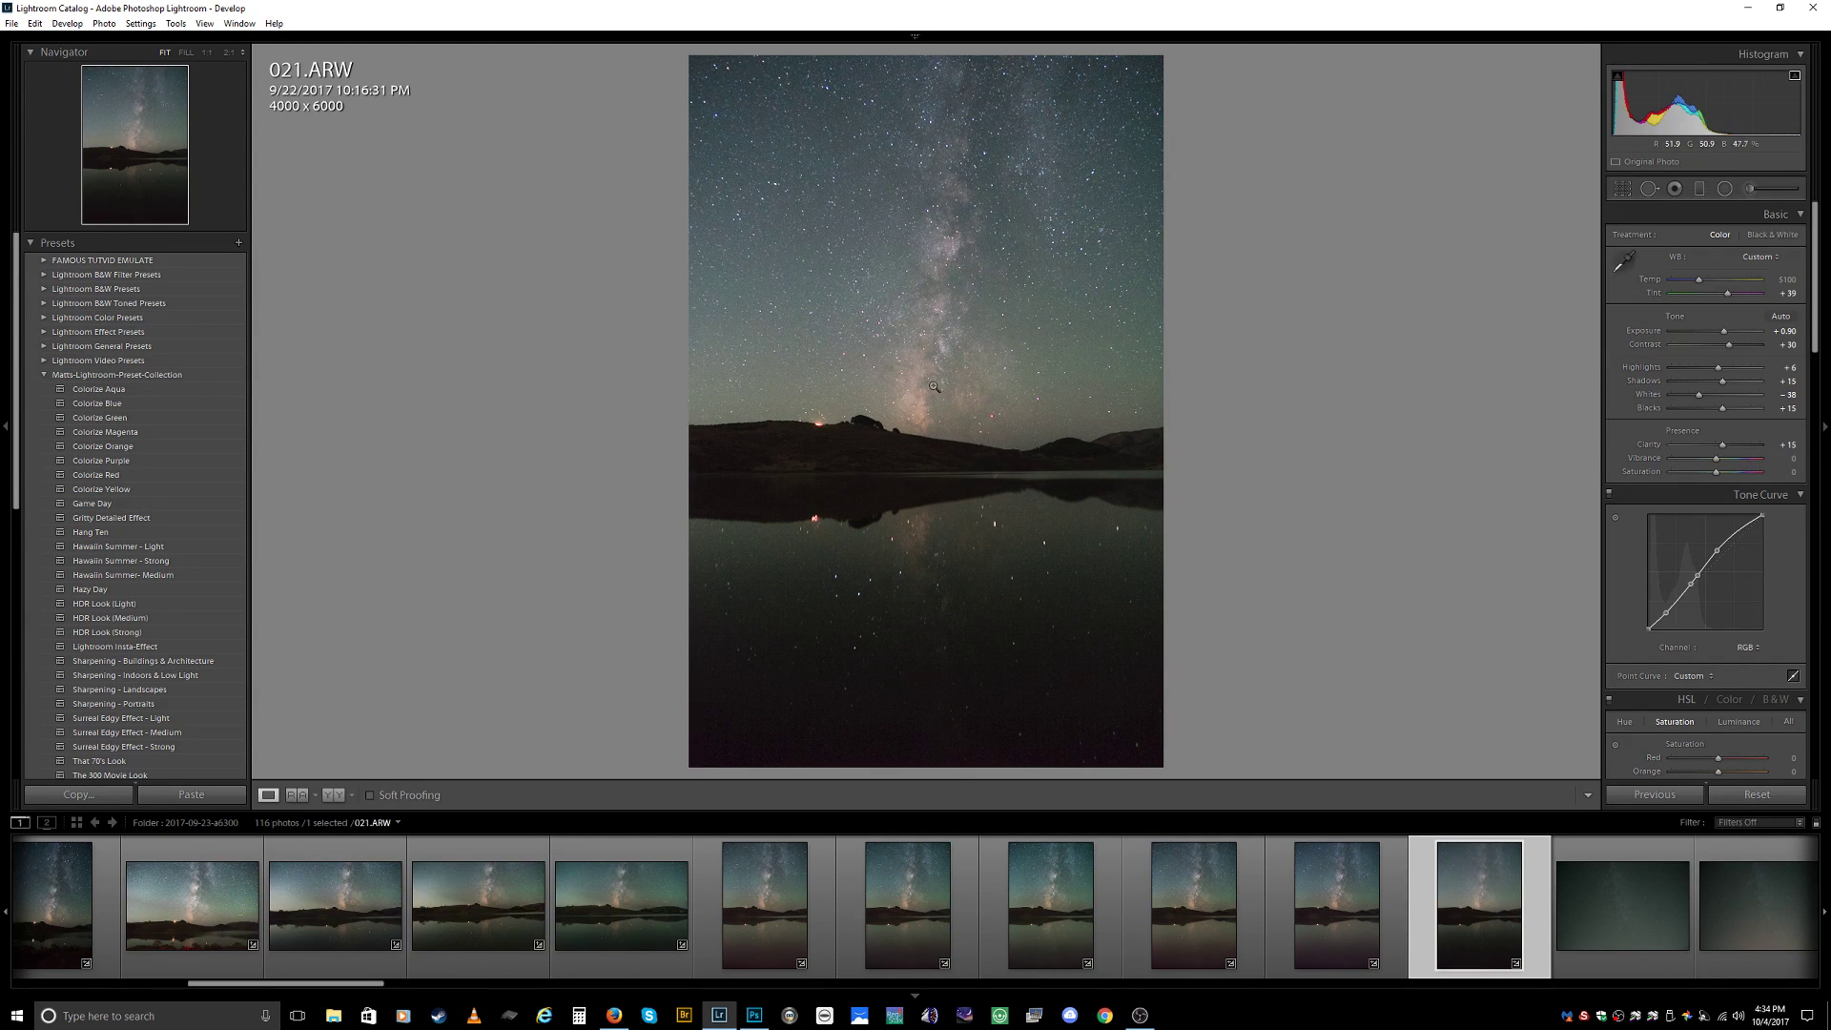
pyautogui.click(940, 320)
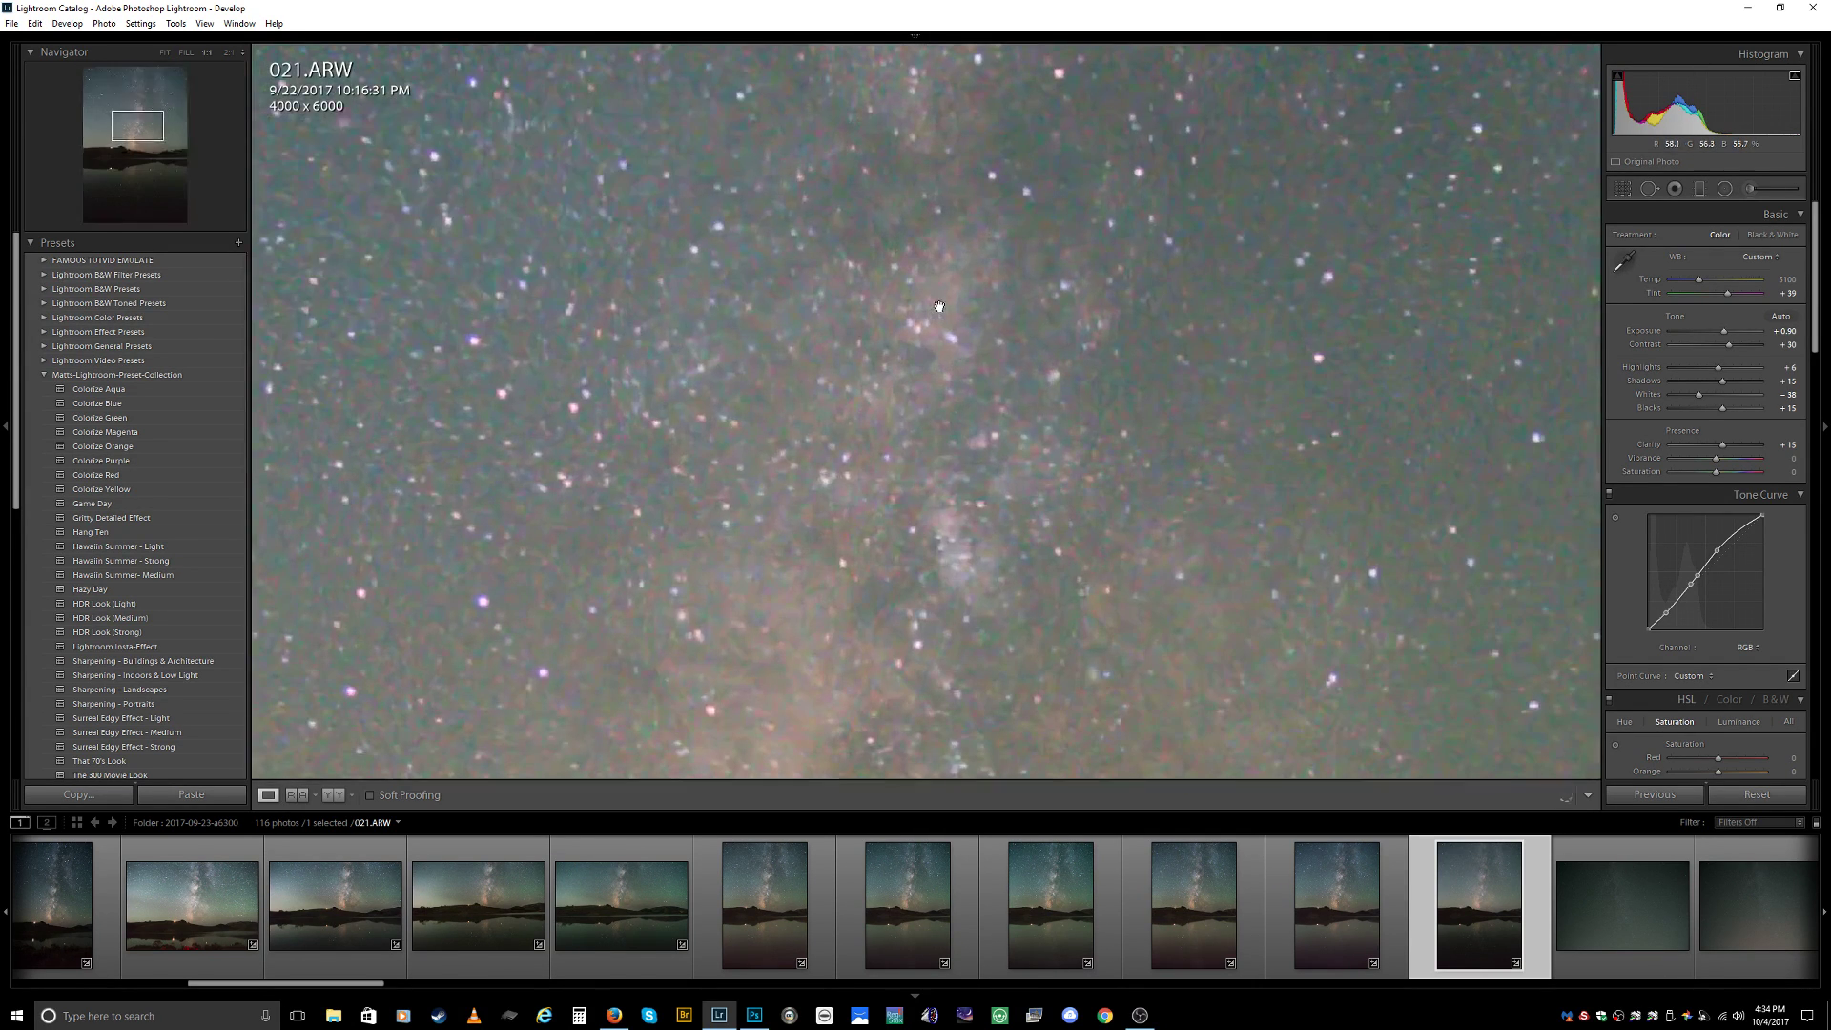
pyautogui.click(705, 533)
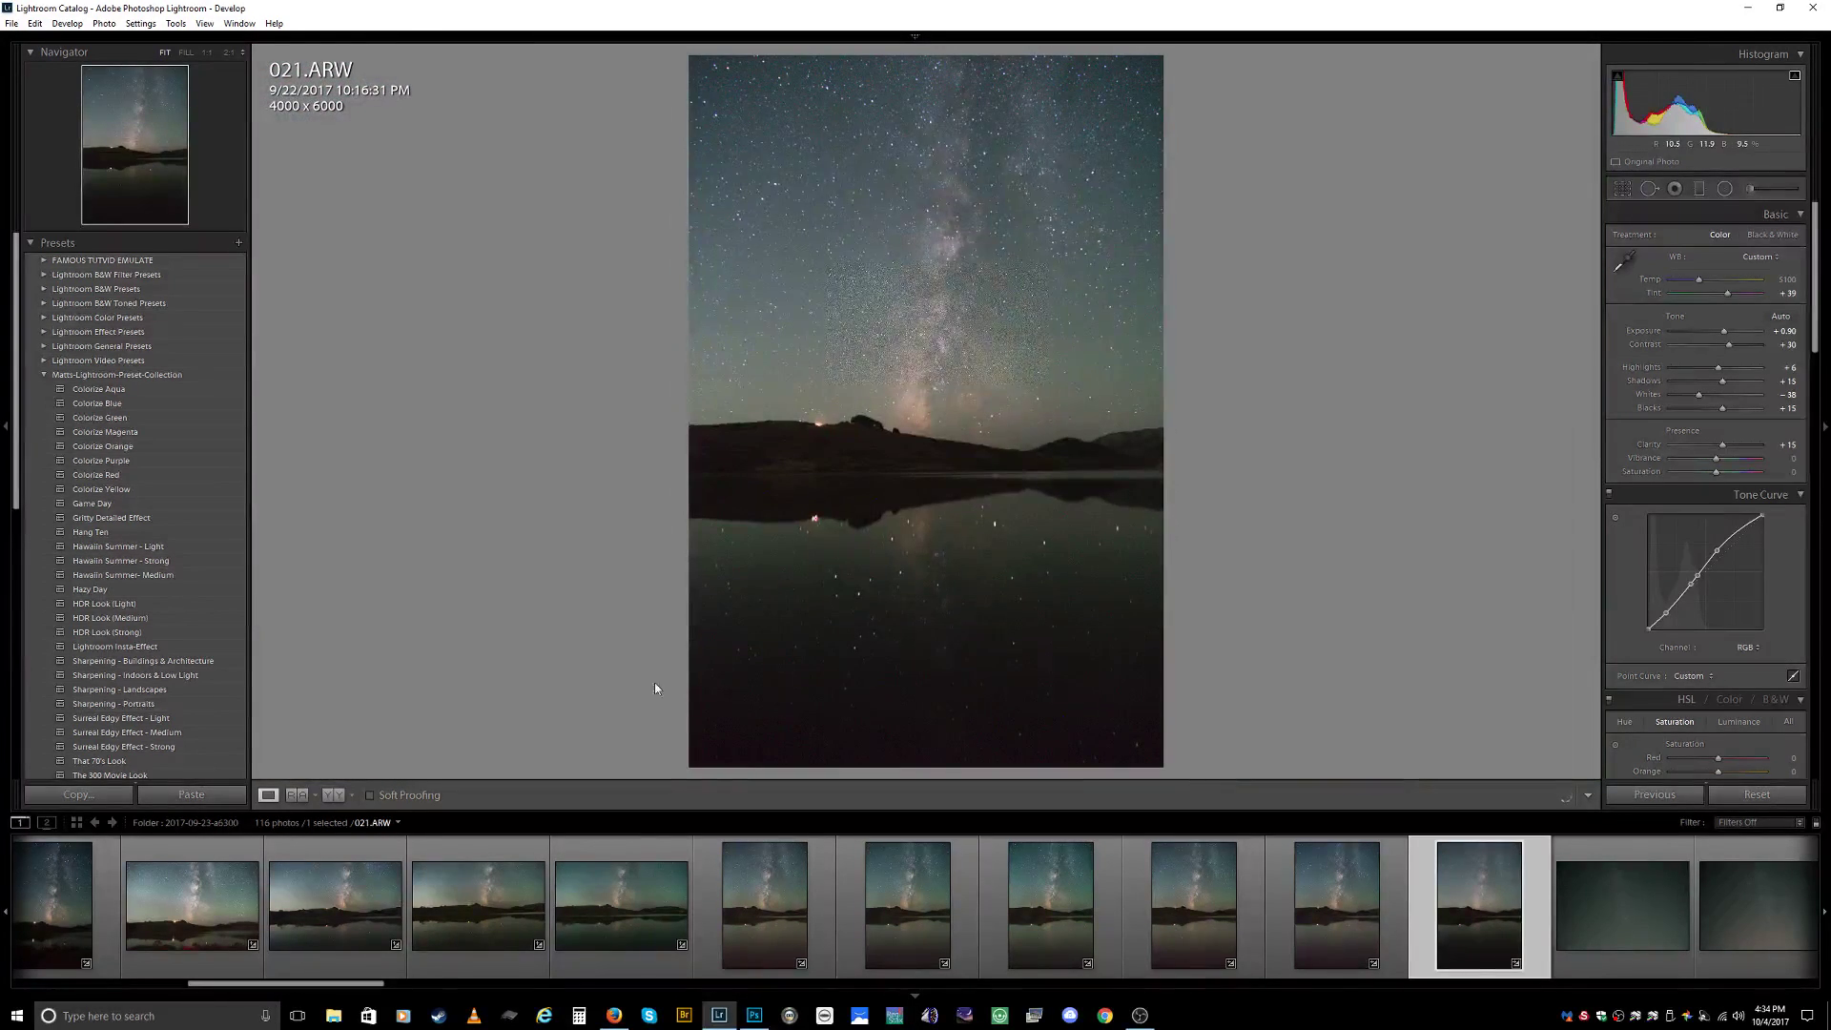
pyautogui.click(333, 796)
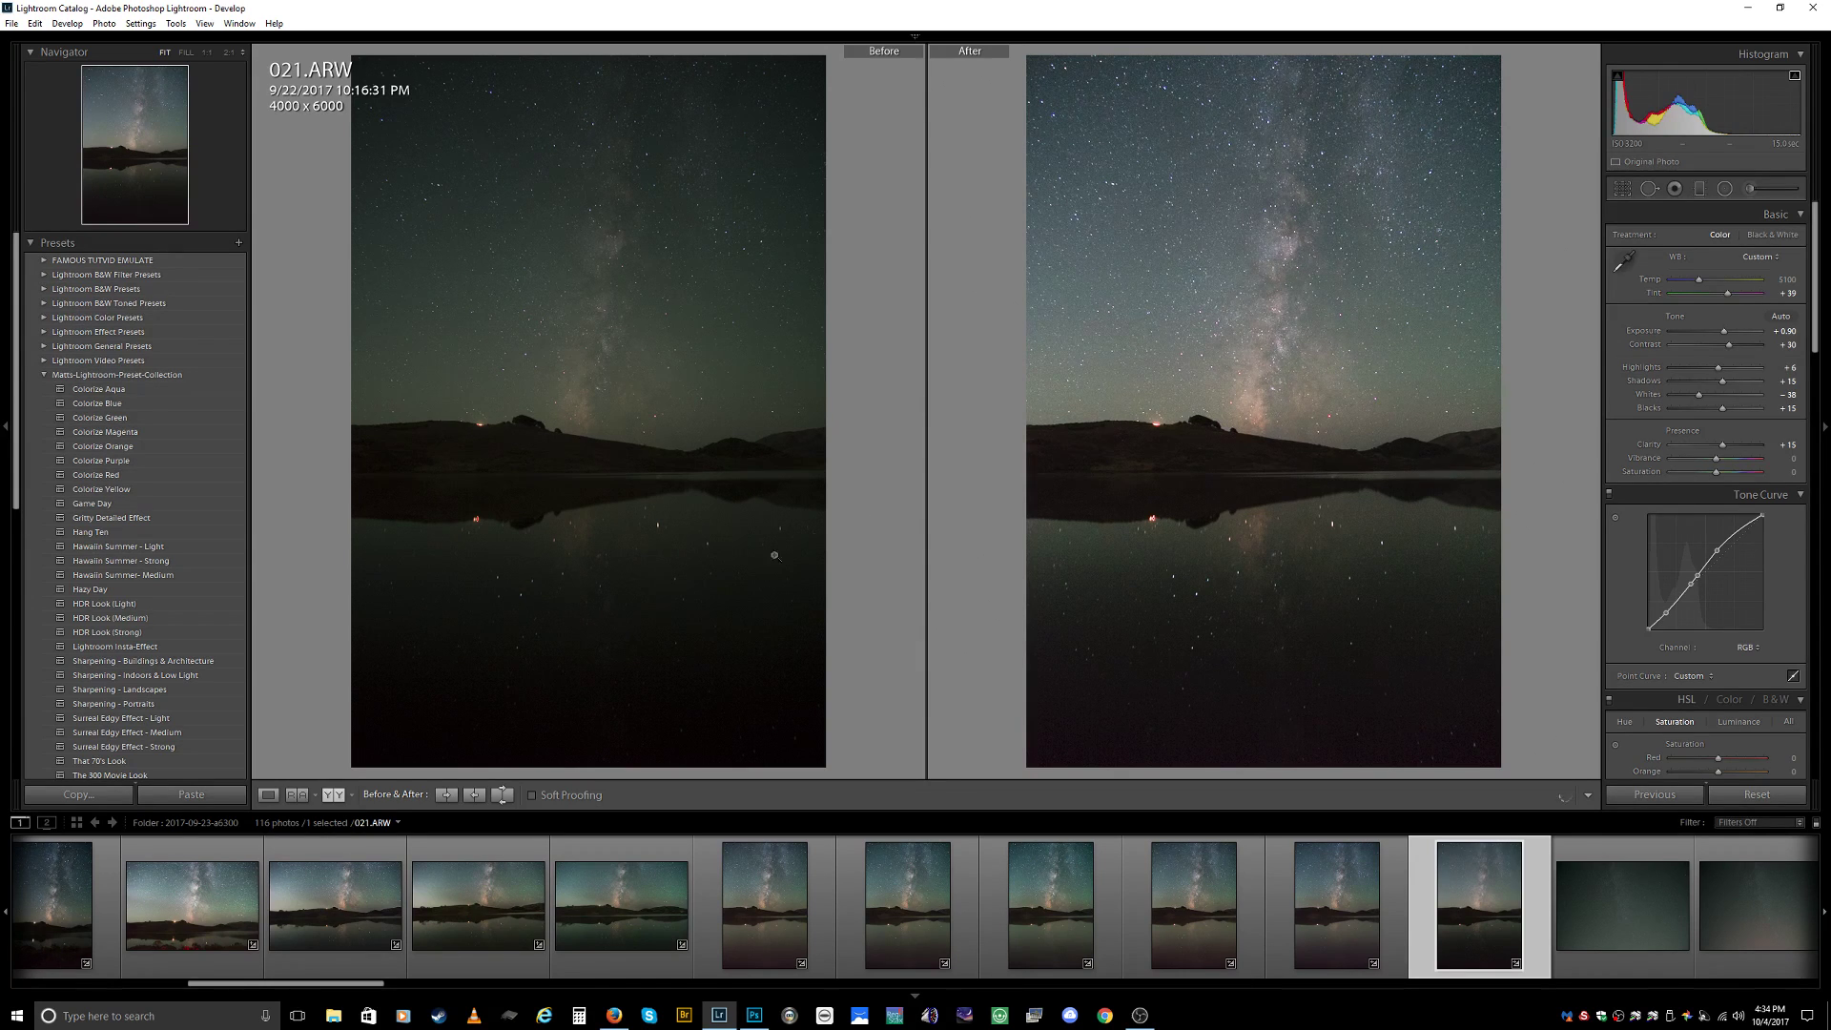
pyautogui.click(269, 796)
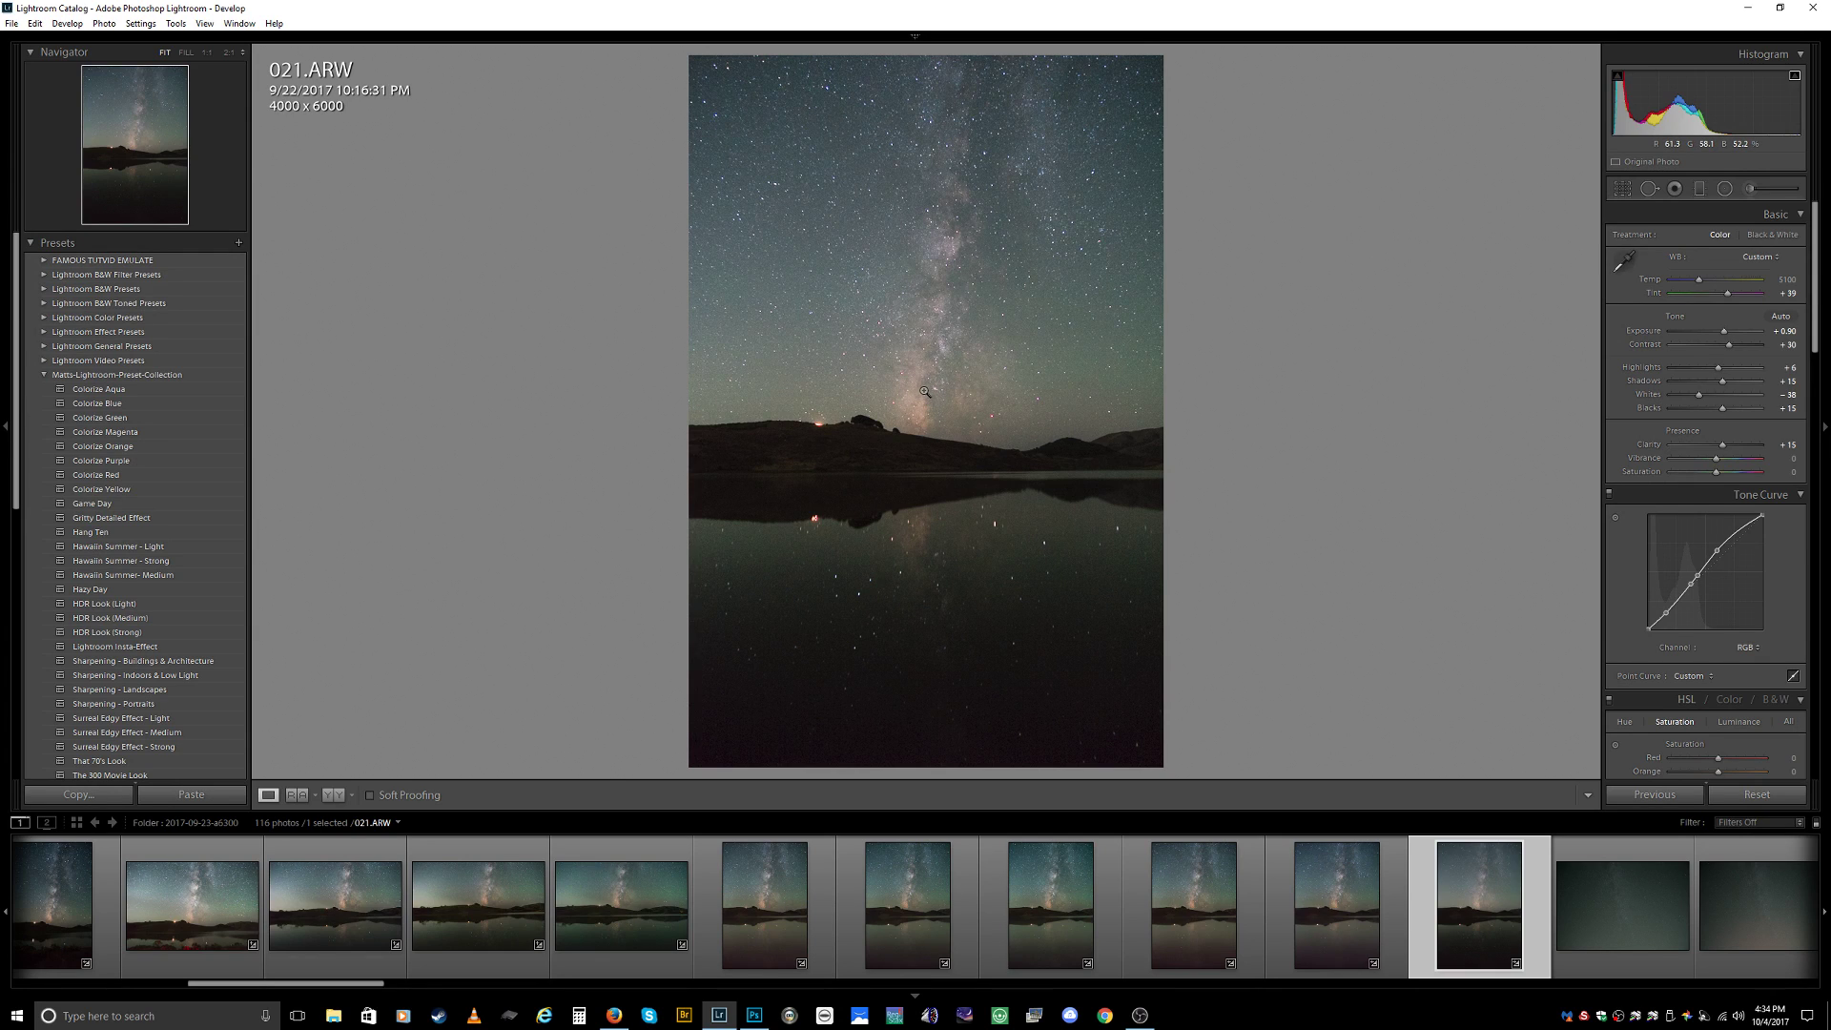
# Open the filmstrip thumbnail's context menu for 021.ARW and reveal the Export submenu.
pyautogui.rightClick(1473, 889)
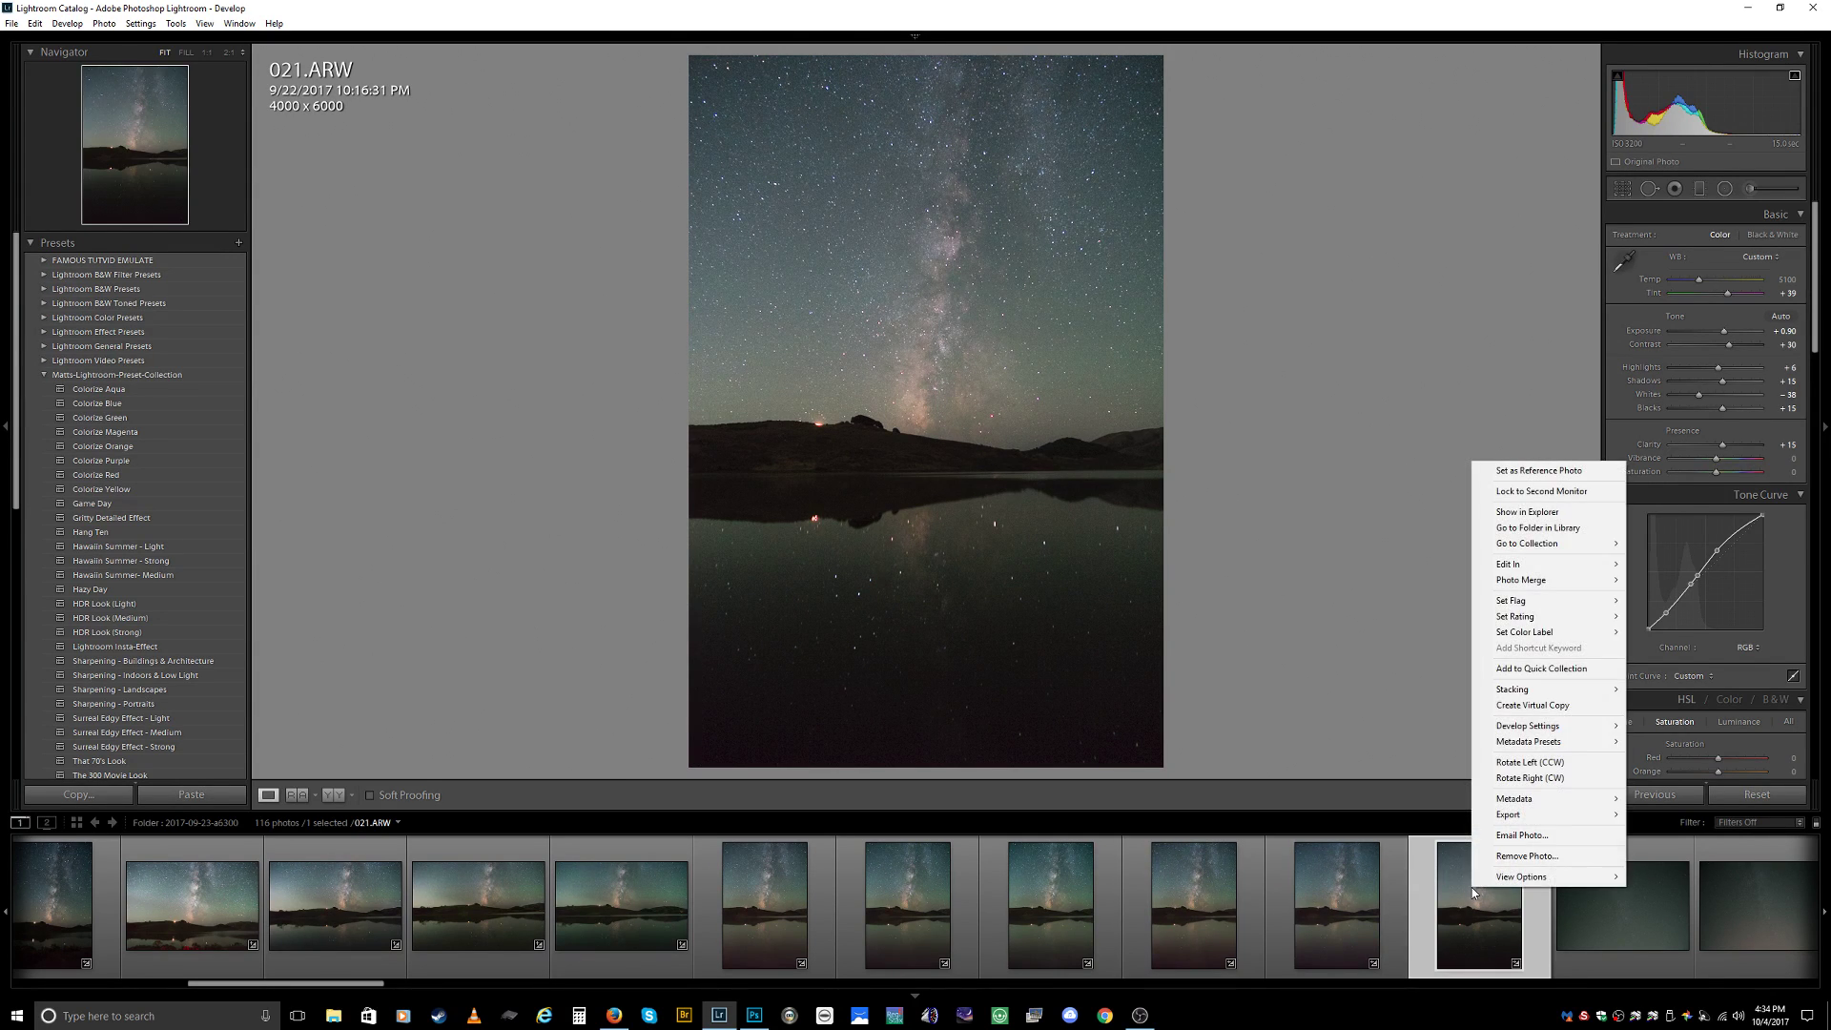
pyautogui.moveTo(1507, 818)
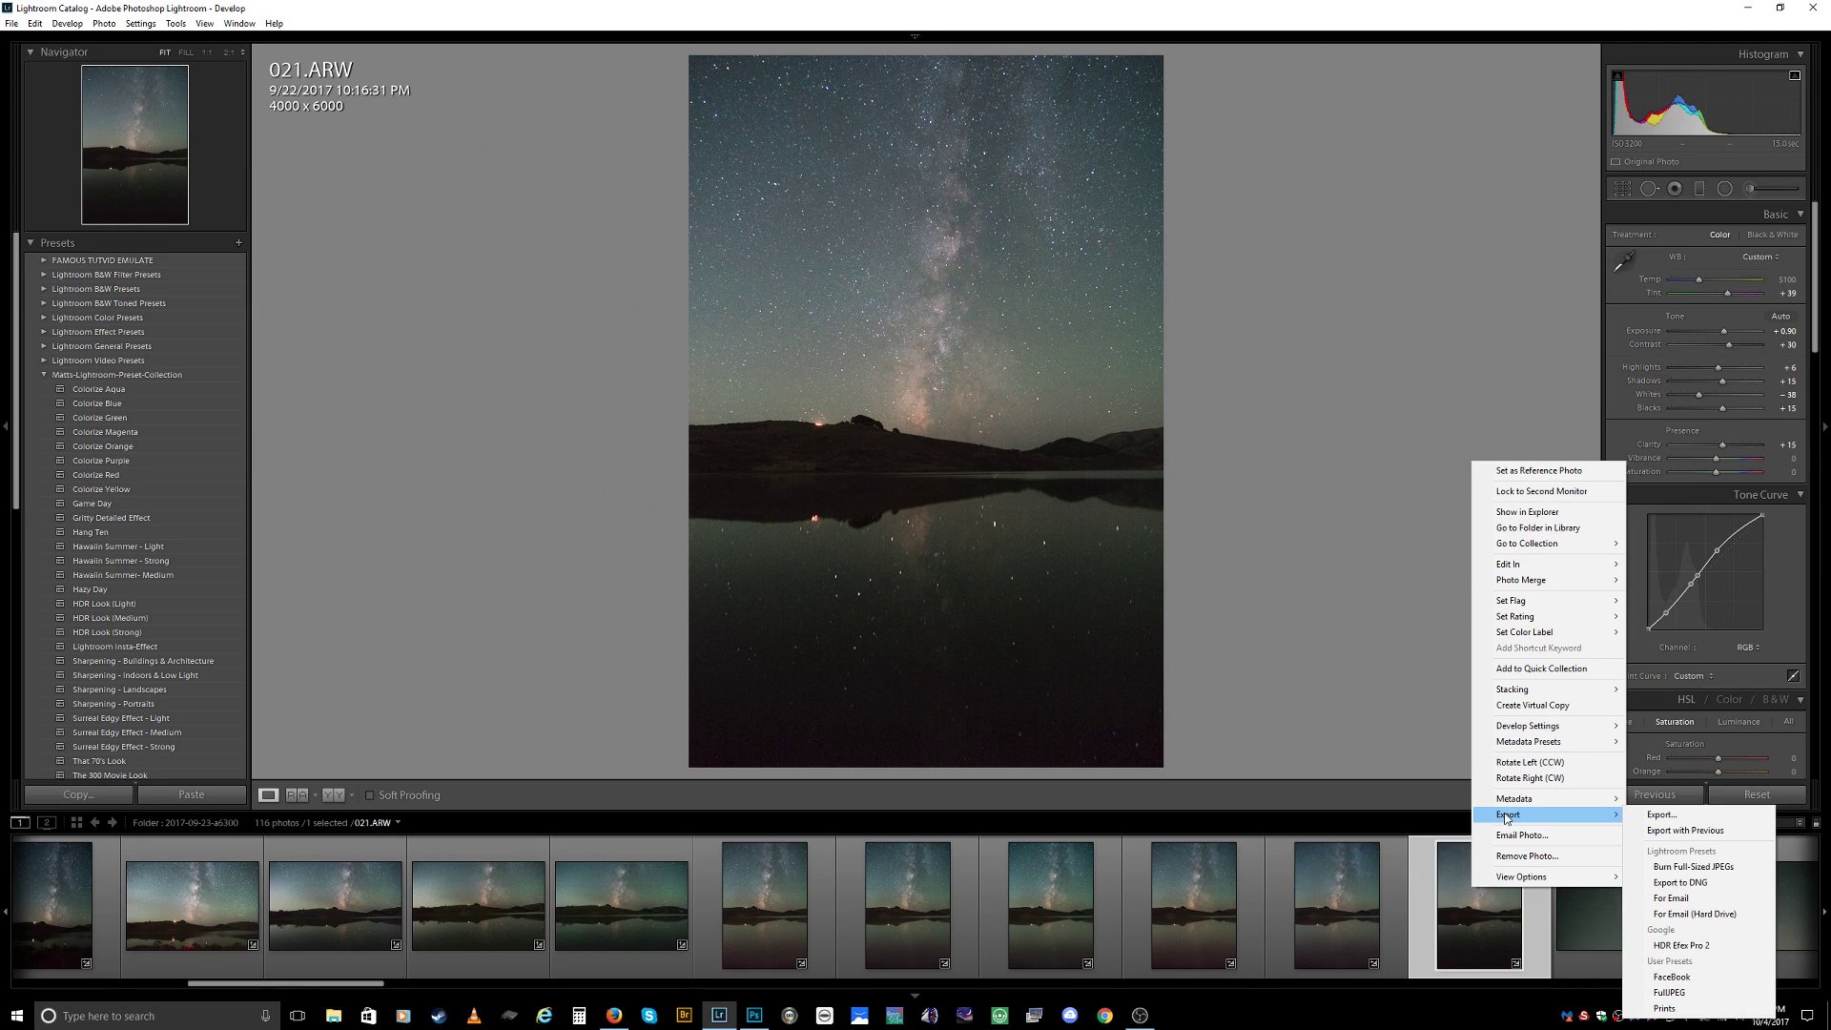